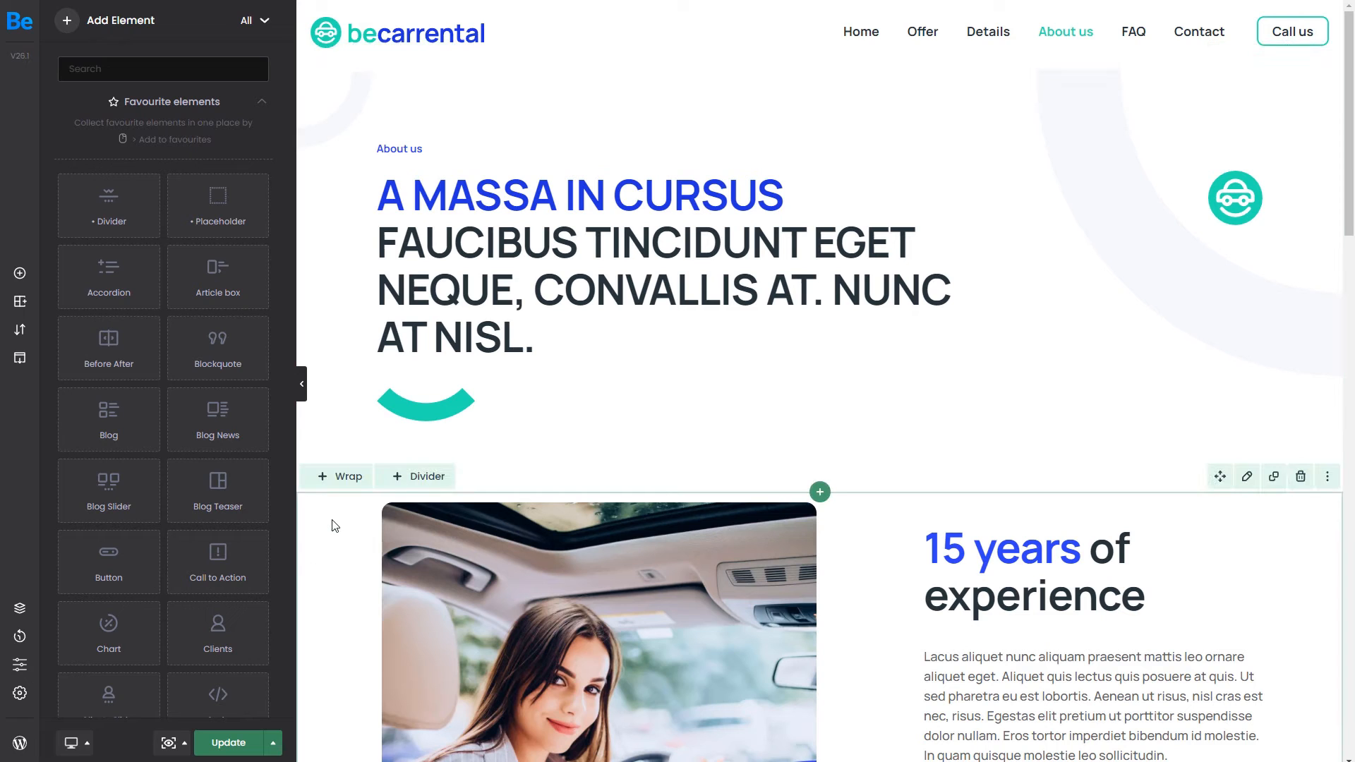
pyautogui.scroll(-3, 333, 525)
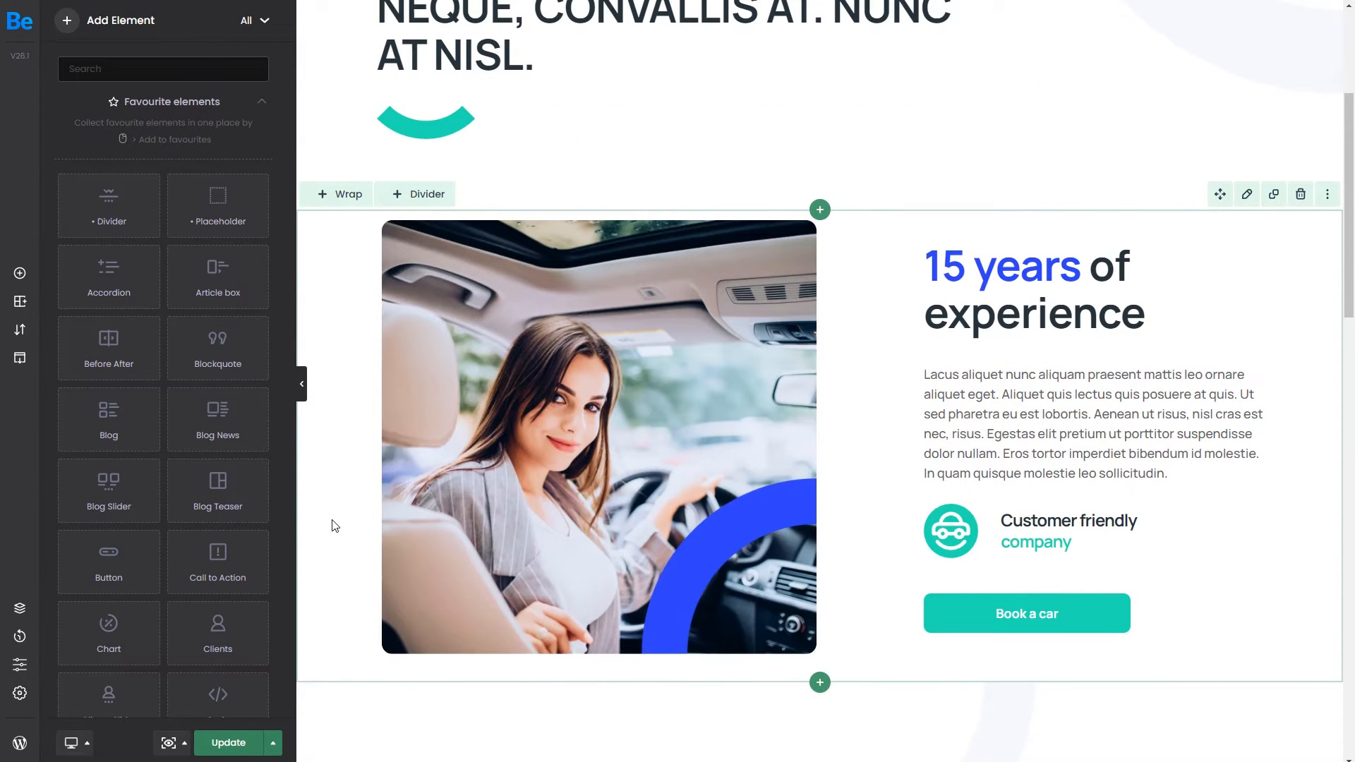
pyautogui.scroll(-3, 333, 526)
pyautogui.scroll(-2, 333, 526)
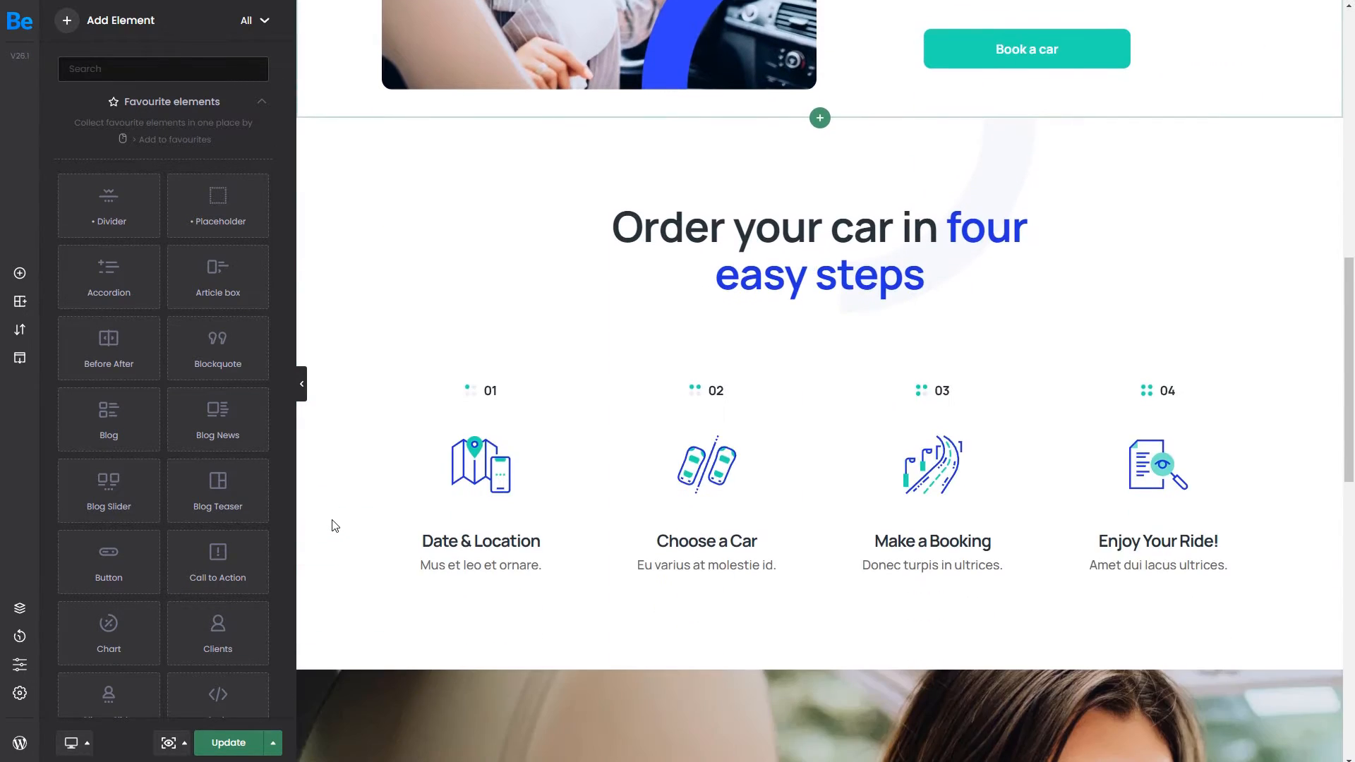
pyautogui.scroll(-1, 332, 525)
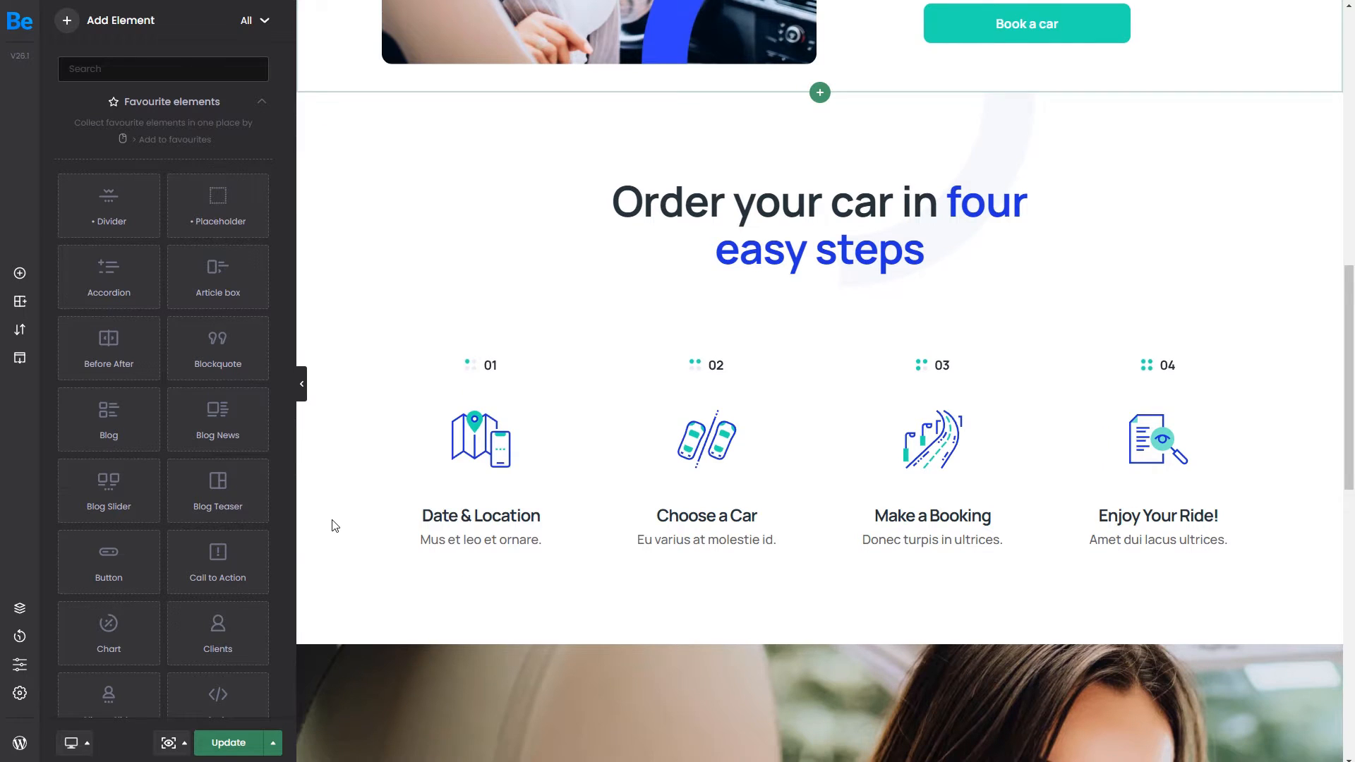
pyautogui.scroll(-4, 332, 525)
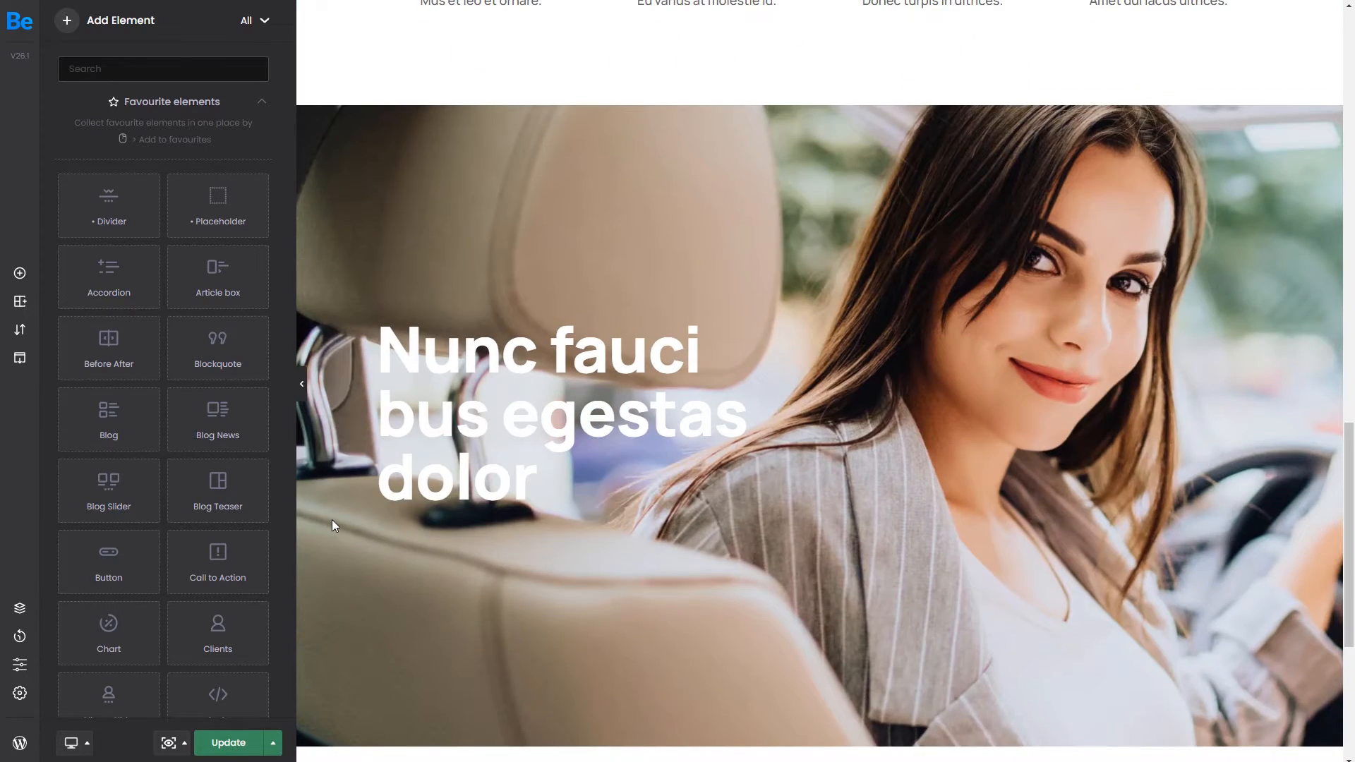
pyautogui.scroll(-3, 332, 526)
pyautogui.scroll(-2, 332, 525)
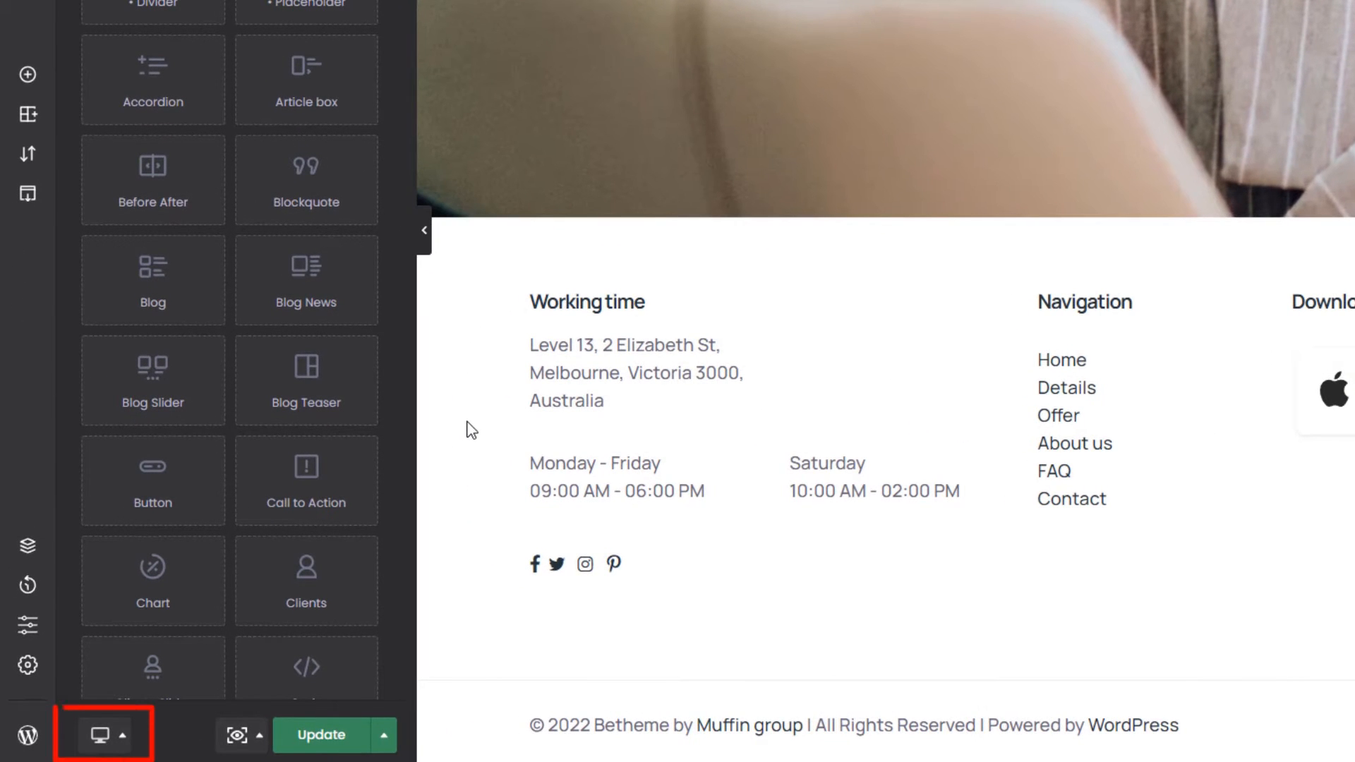
# Step: Switch the About page preview to tablet width, briefly checking mobile and desktop widths
pyautogui.click(106, 734)
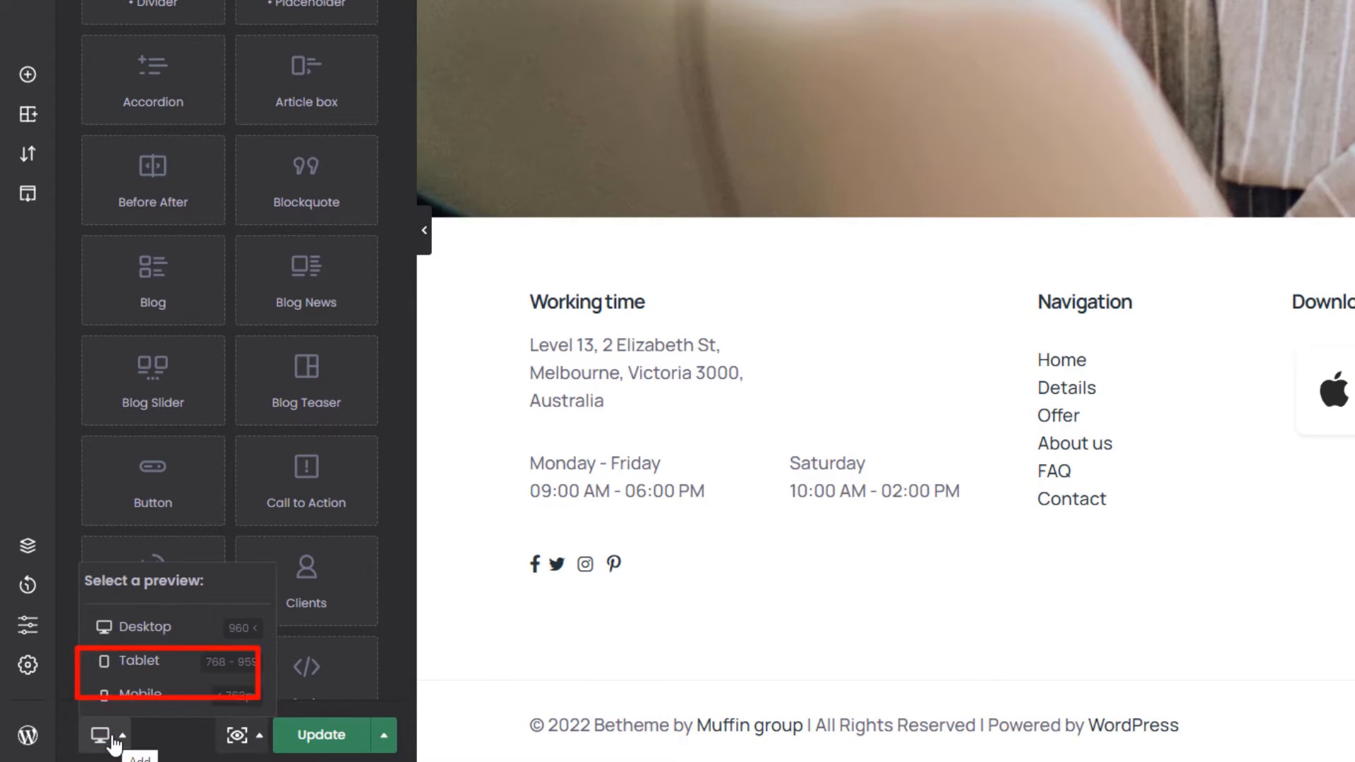
pyautogui.click(139, 660)
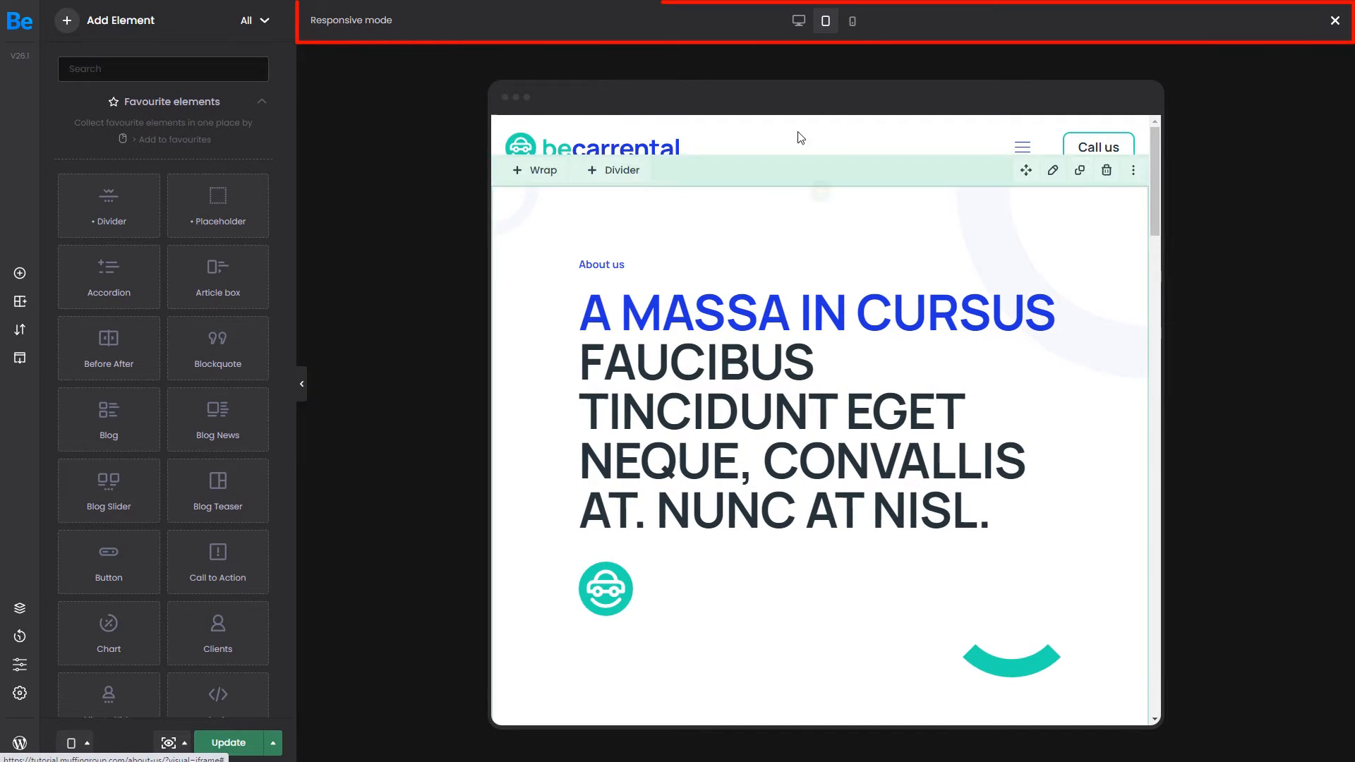
pyautogui.click(852, 21)
pyautogui.click(799, 21)
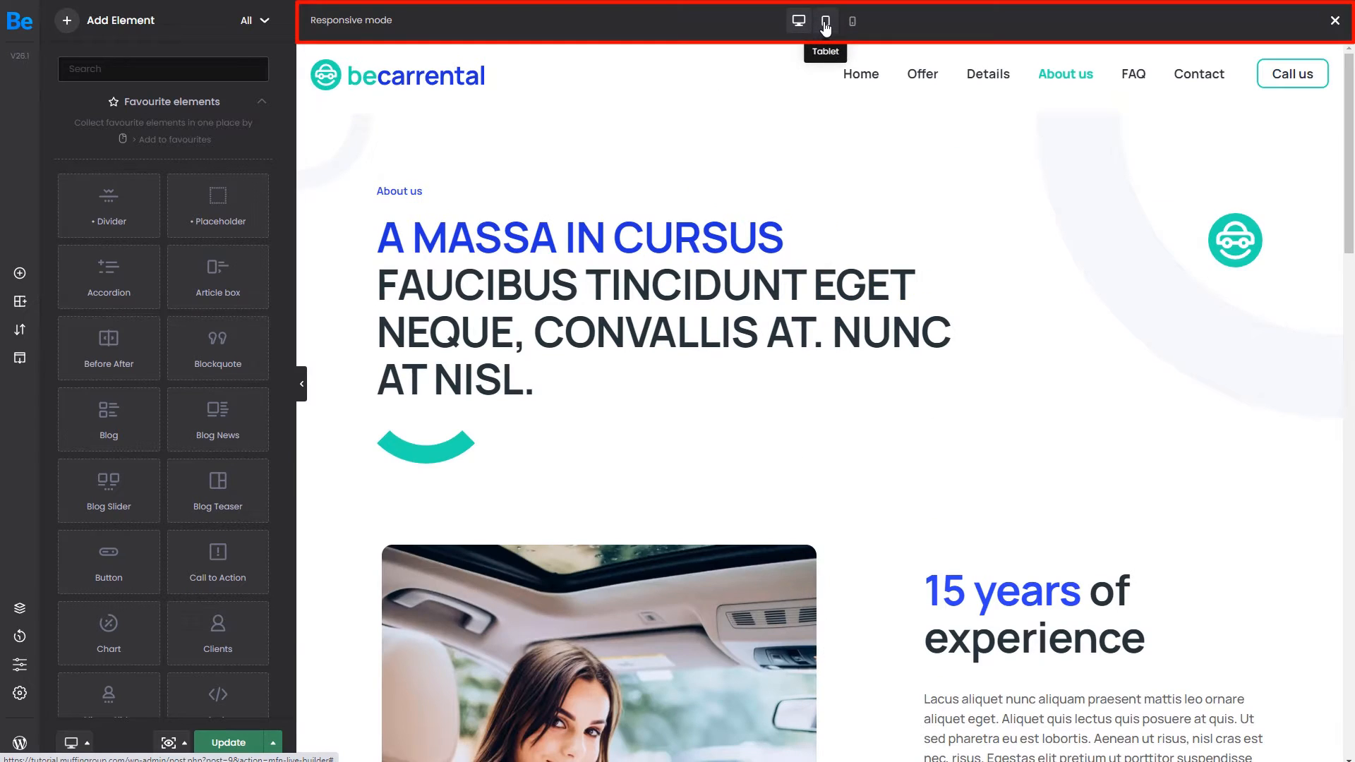
pyautogui.click(826, 21)
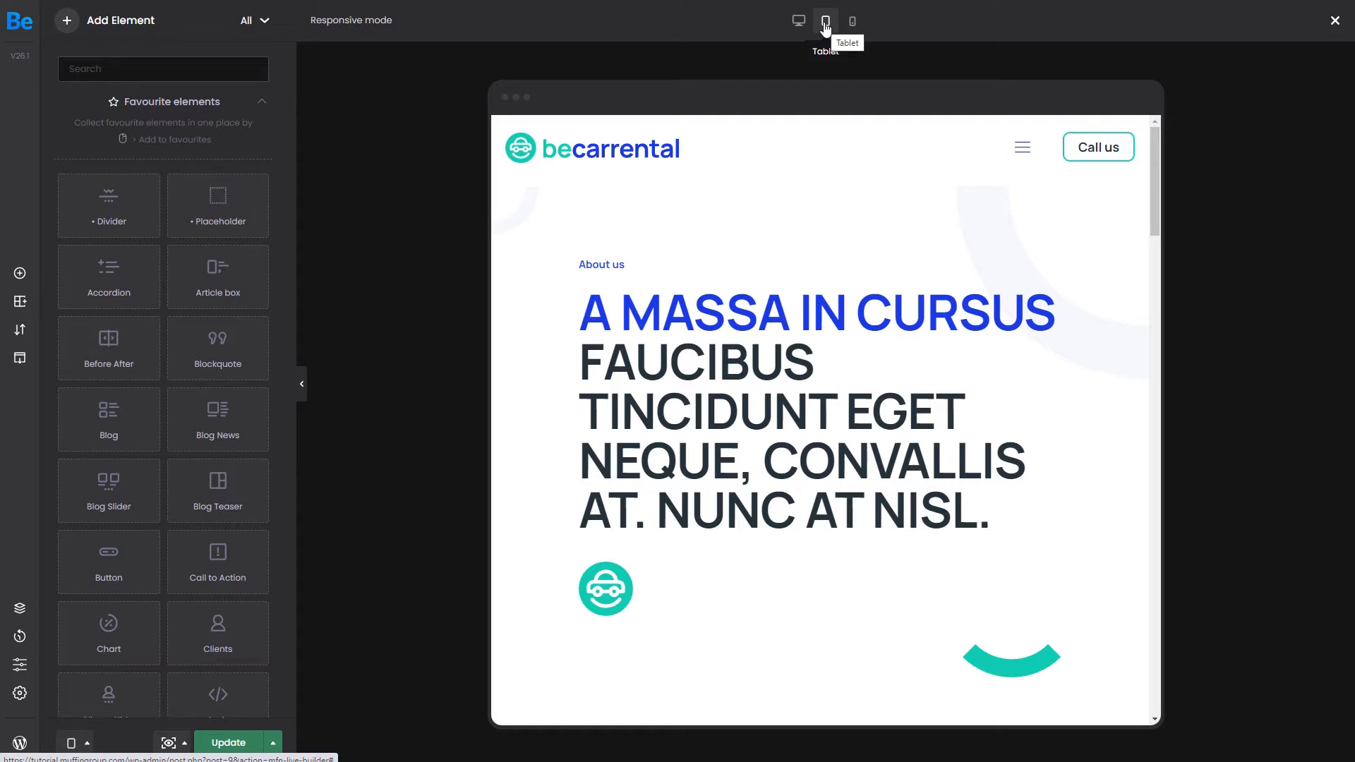
# Step: Set the About us heading's tablet typography to size 40 with line height 50
pyautogui.click(688, 317)
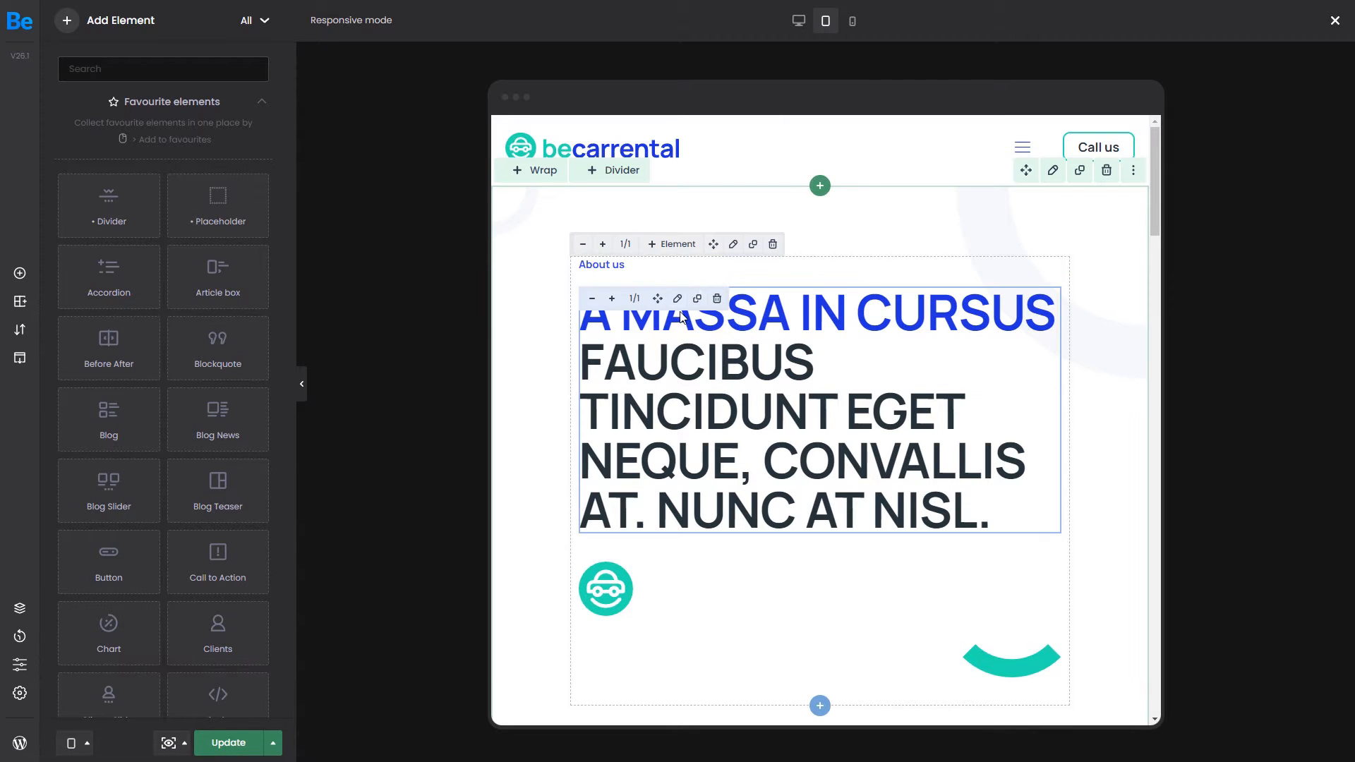
pyautogui.click(677, 299)
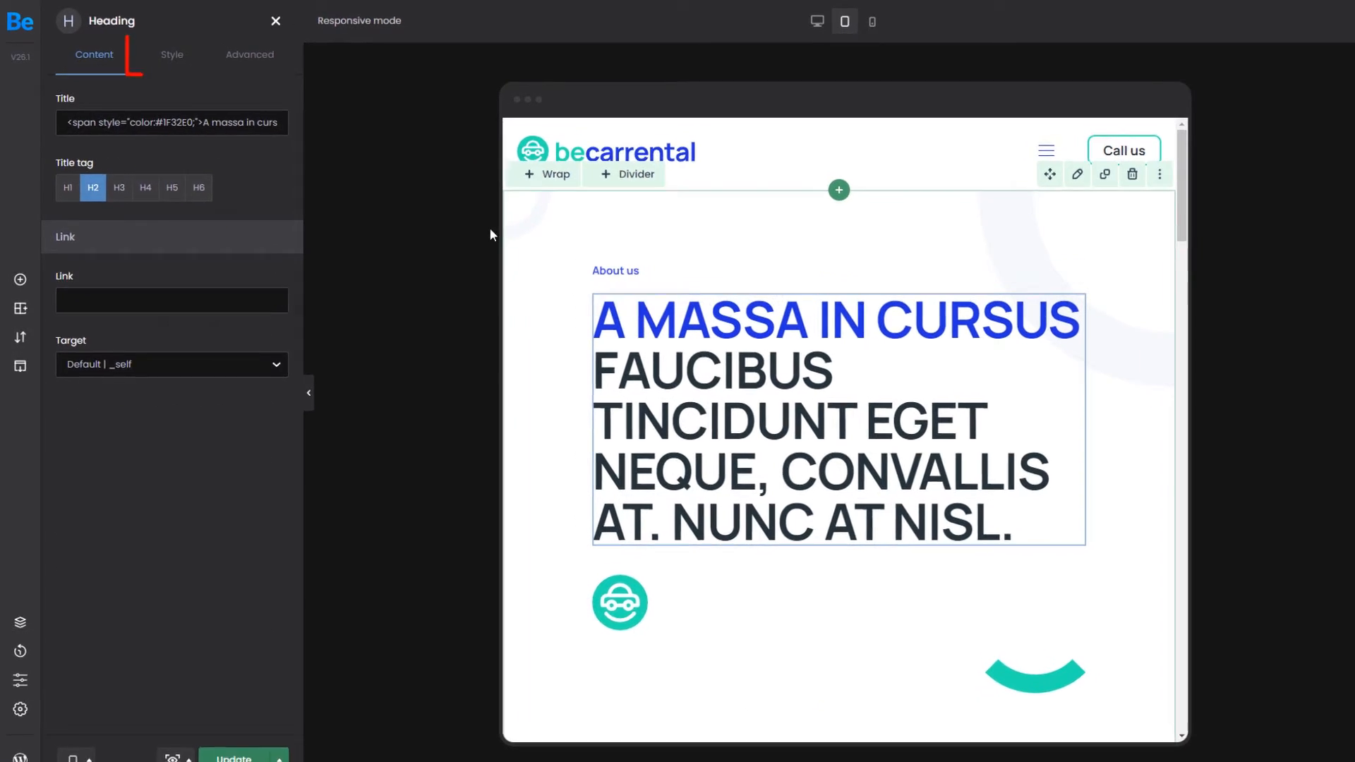
pyautogui.click(202, 65)
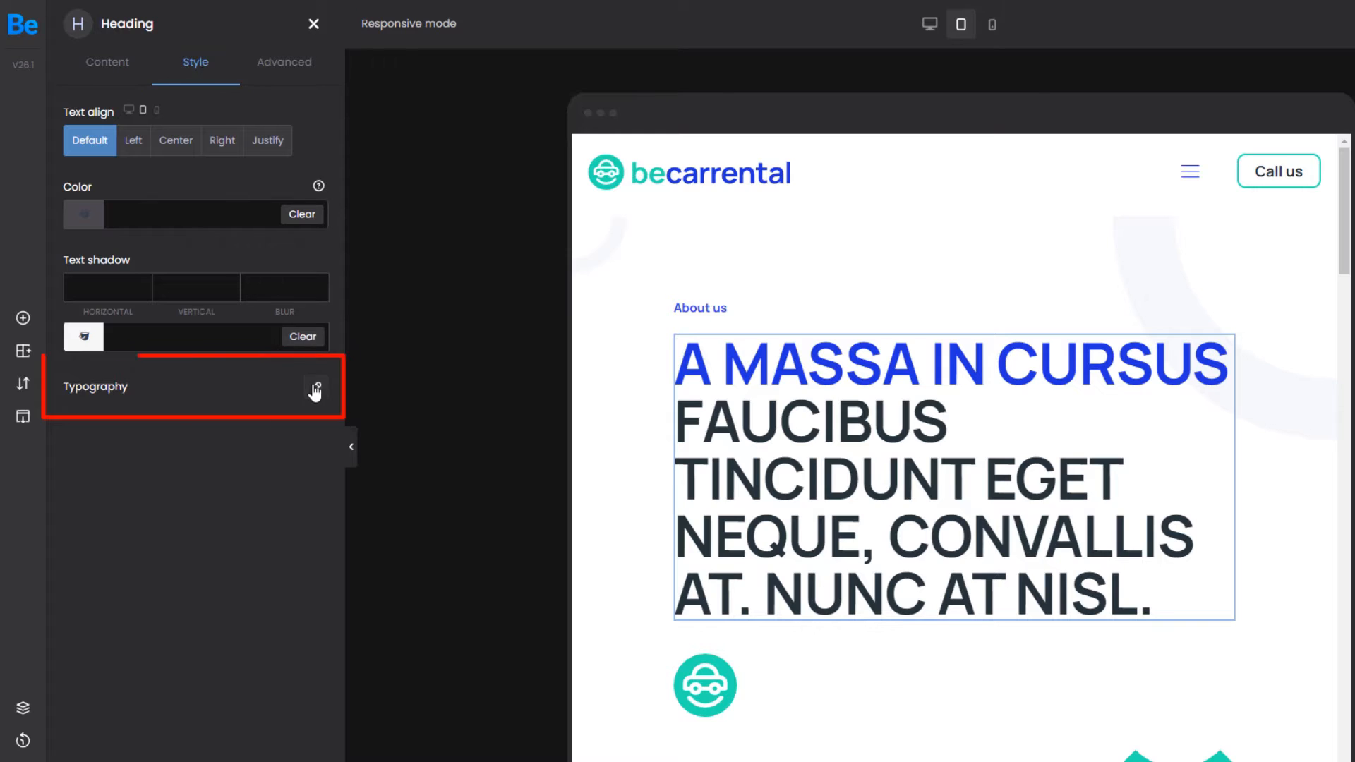
pyautogui.click(317, 390)
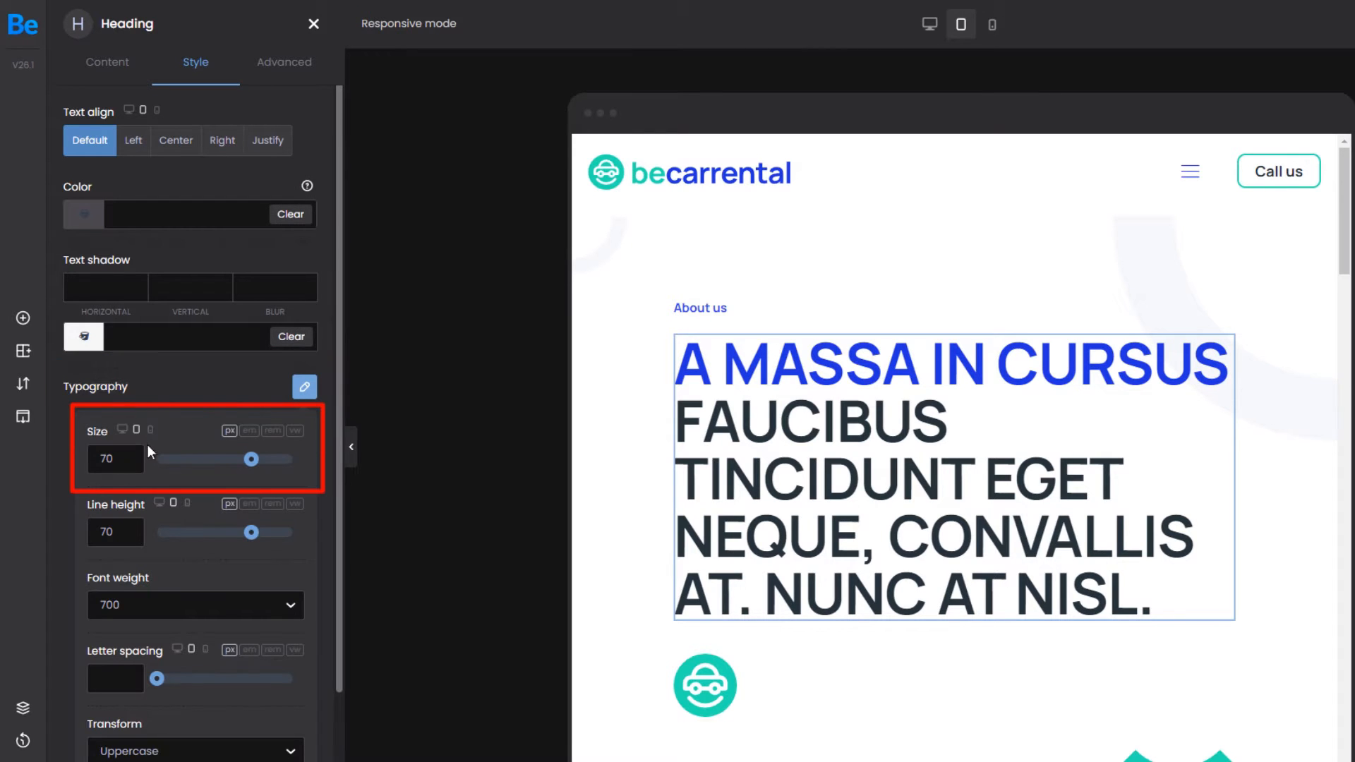
pyautogui.write('40')
pyautogui.doubleClick(106, 531)
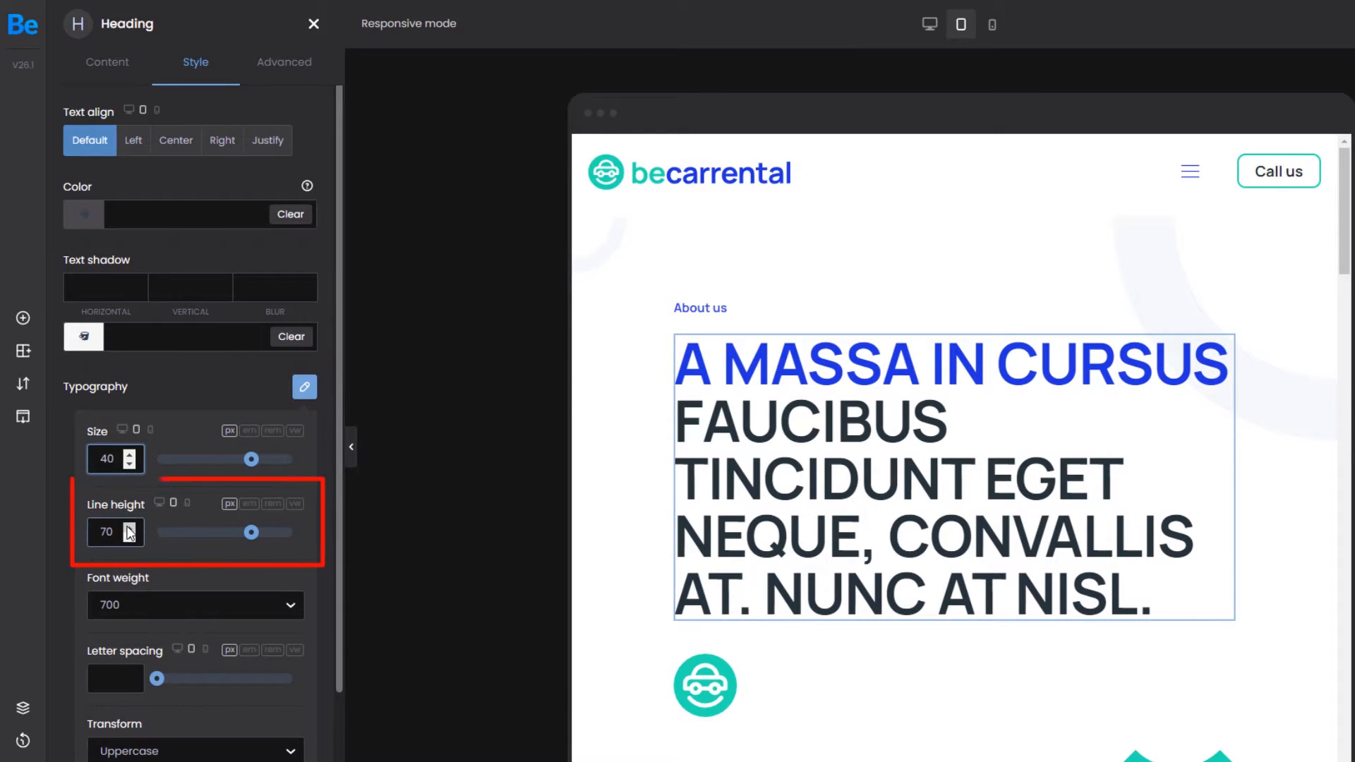
pyautogui.press('BackSpace')
pyautogui.write('50')
pyautogui.click(166, 565)
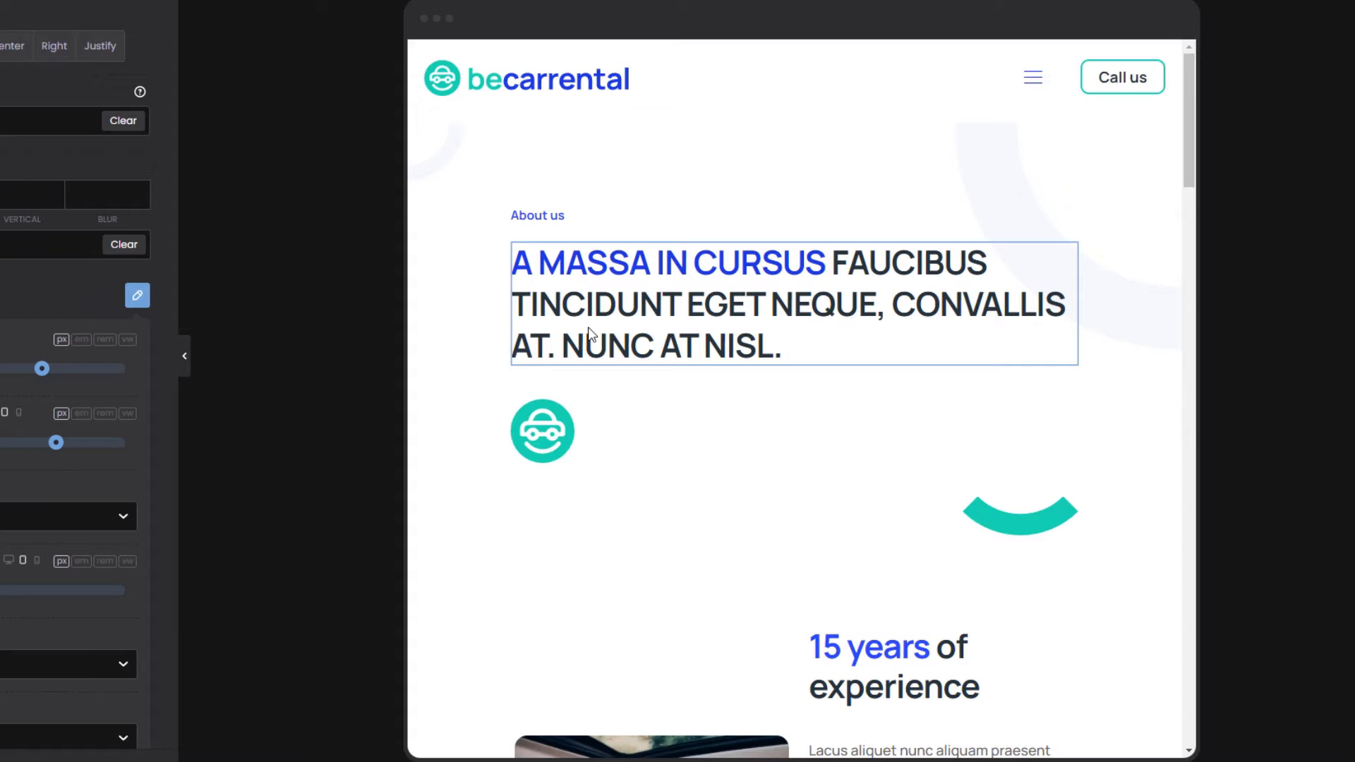
# Step: Narrow the About us heading to three-quarters width on tablet
pyautogui.click(592, 325)
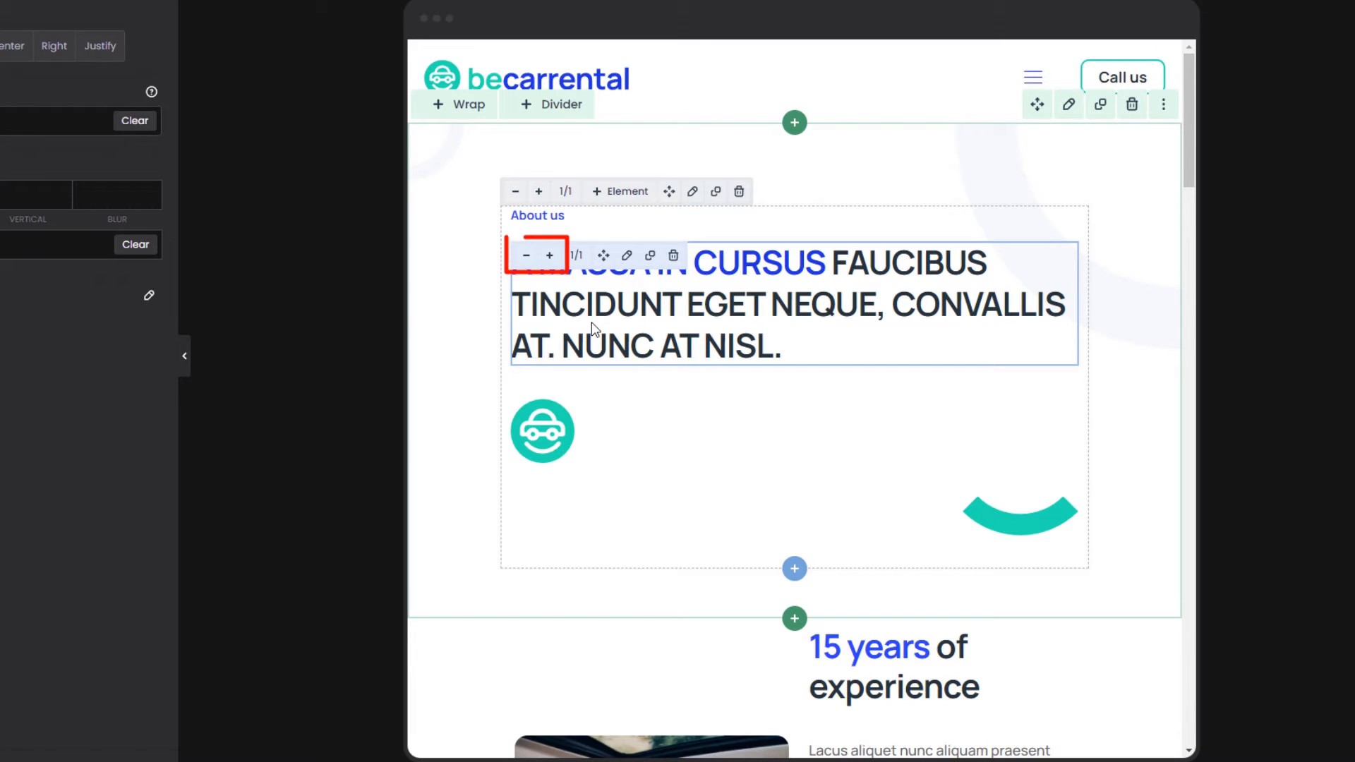
pyautogui.click(527, 257)
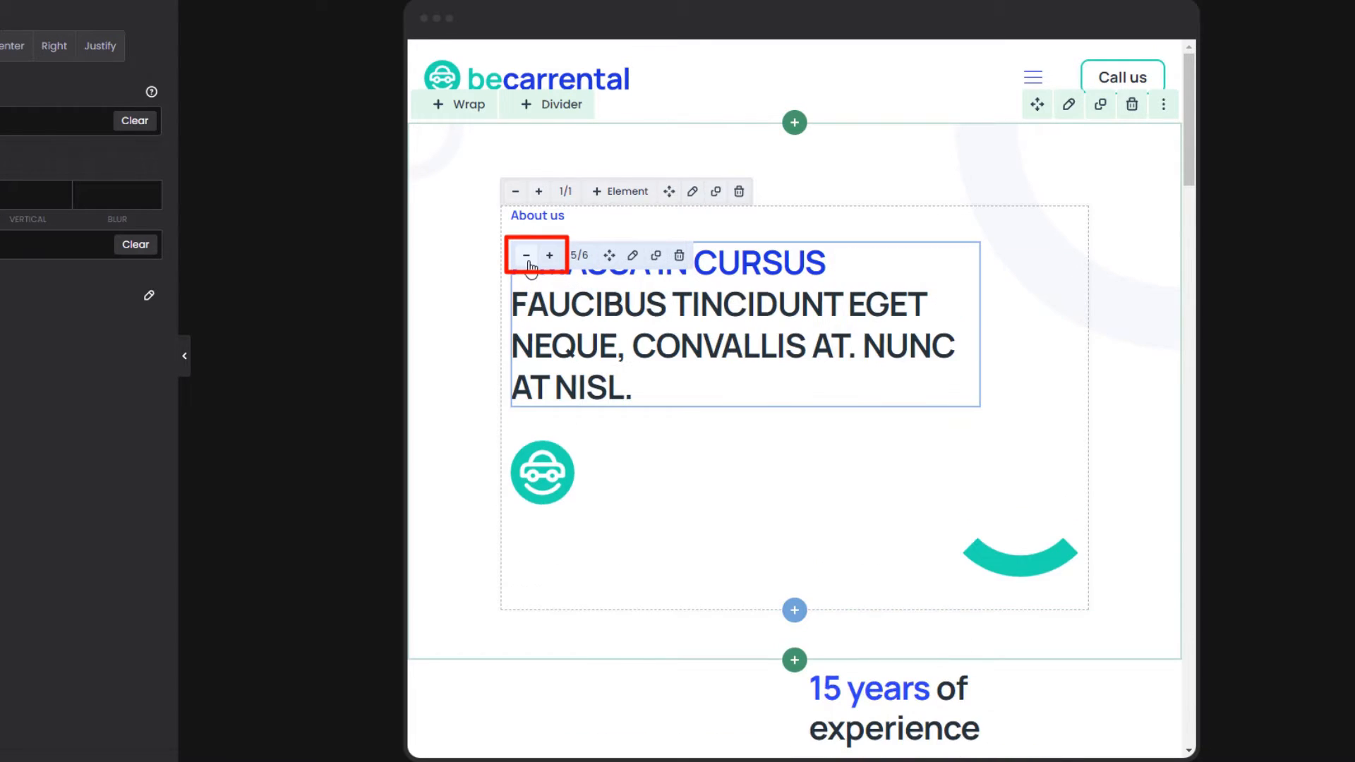
pyautogui.click(527, 256)
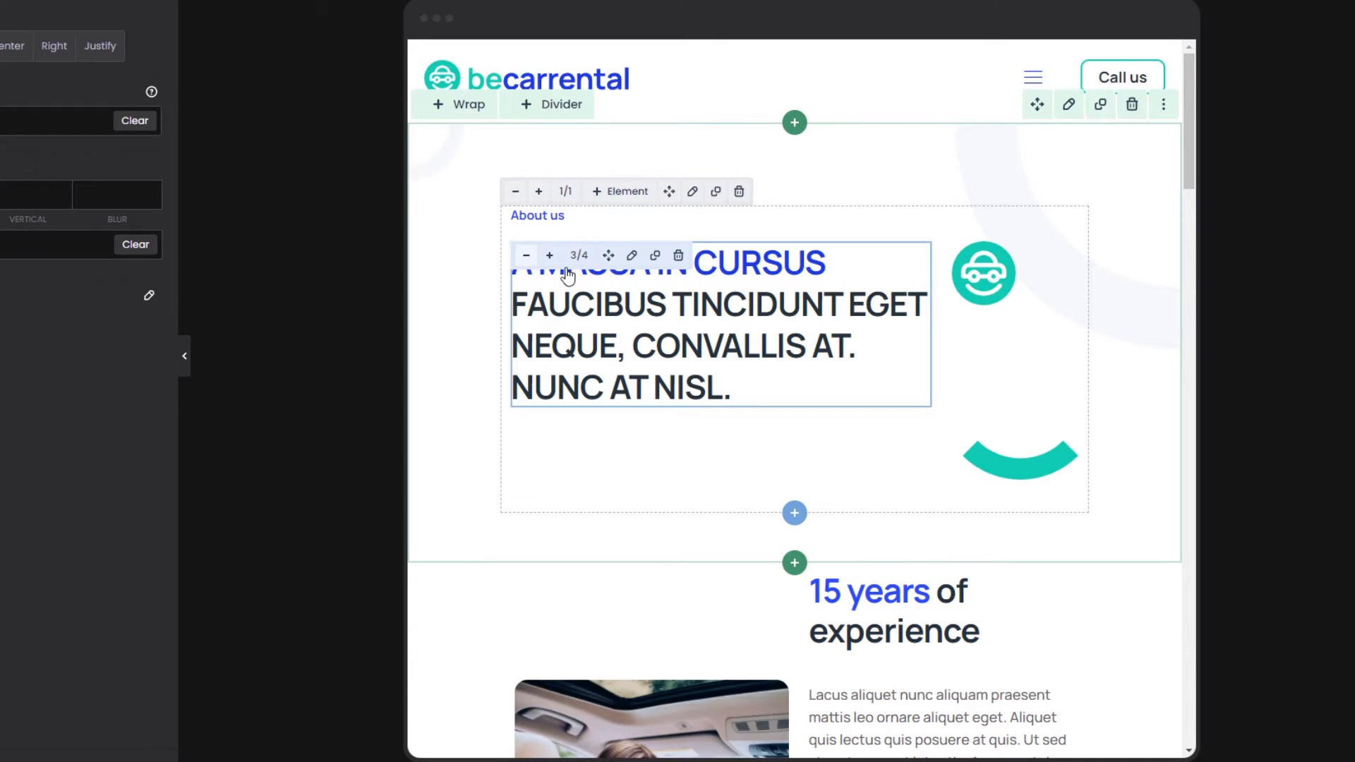
# Step: Align the car icon right, and the green arc left with a smaller width
pyautogui.click(1071, 256)
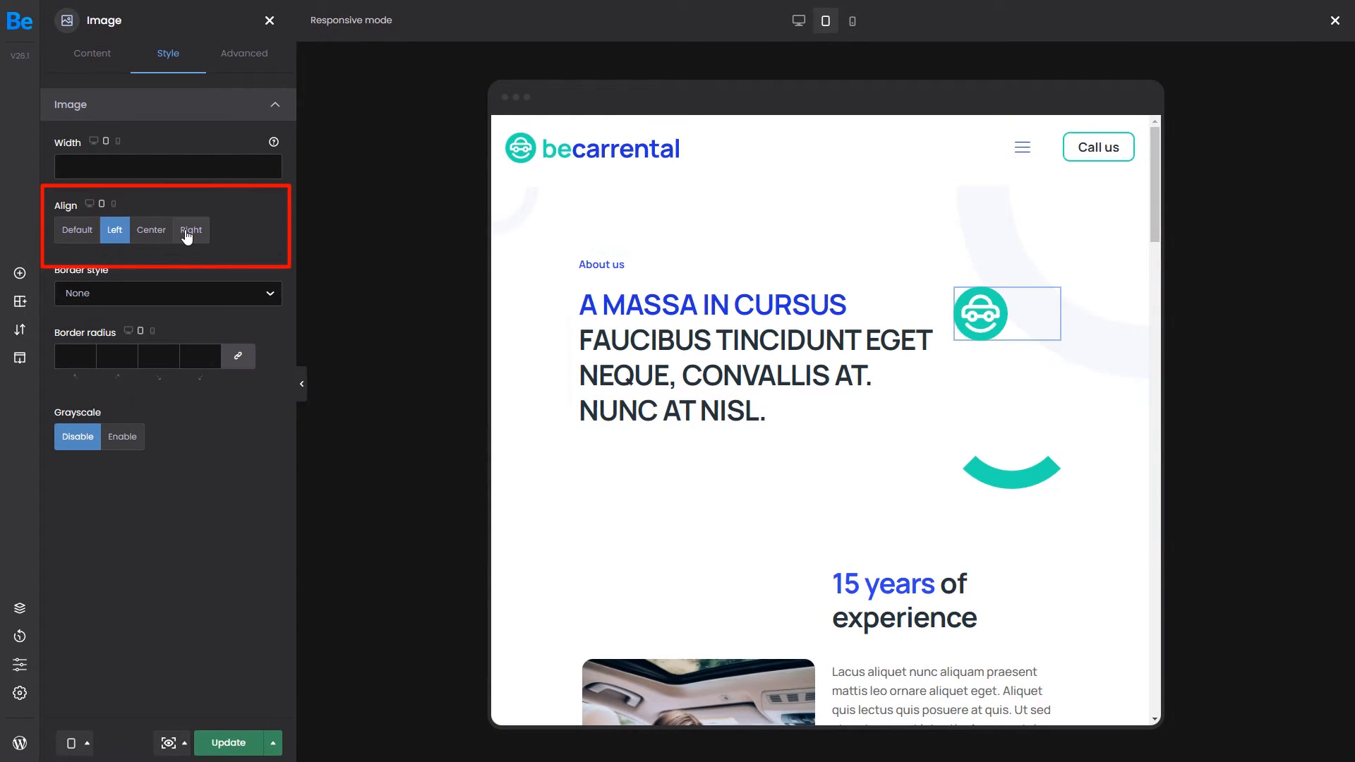
pyautogui.click(188, 232)
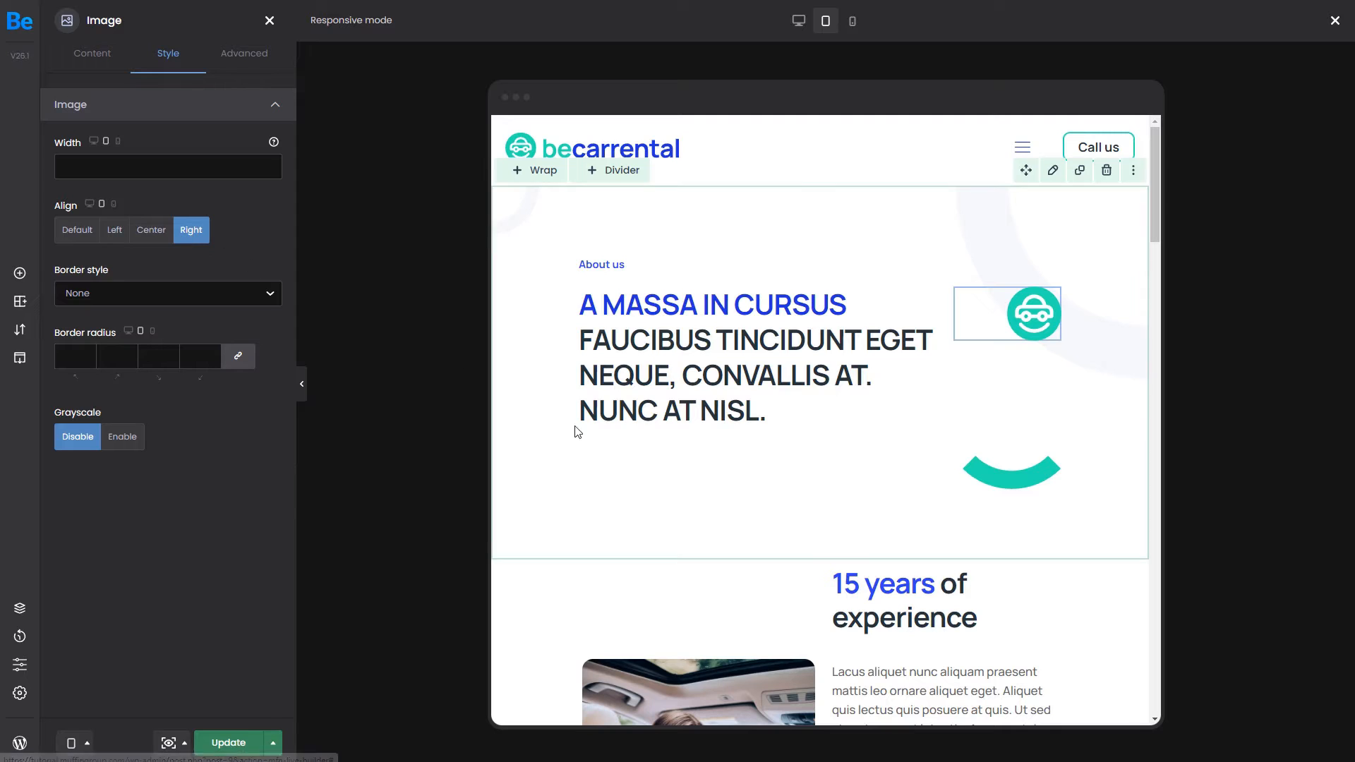
pyautogui.moveTo(1012, 472)
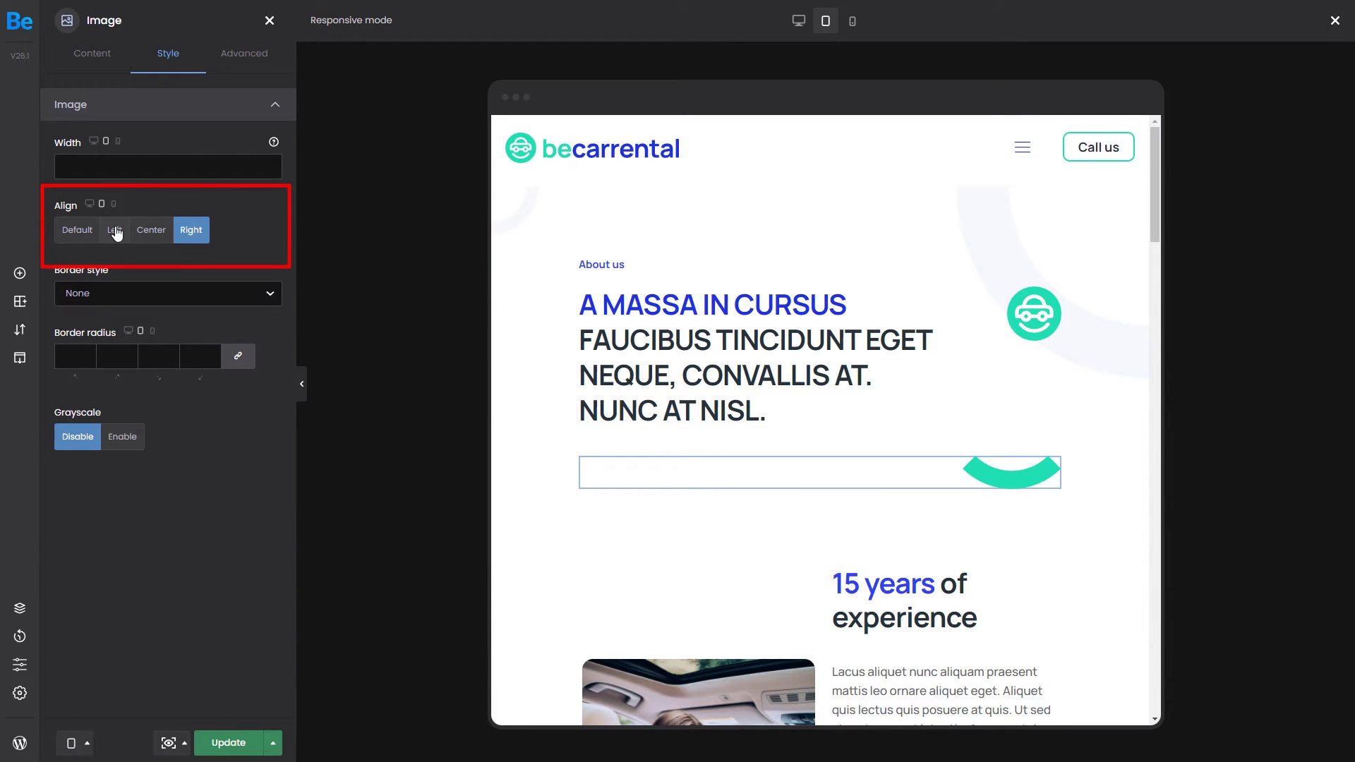
pyautogui.click(114, 230)
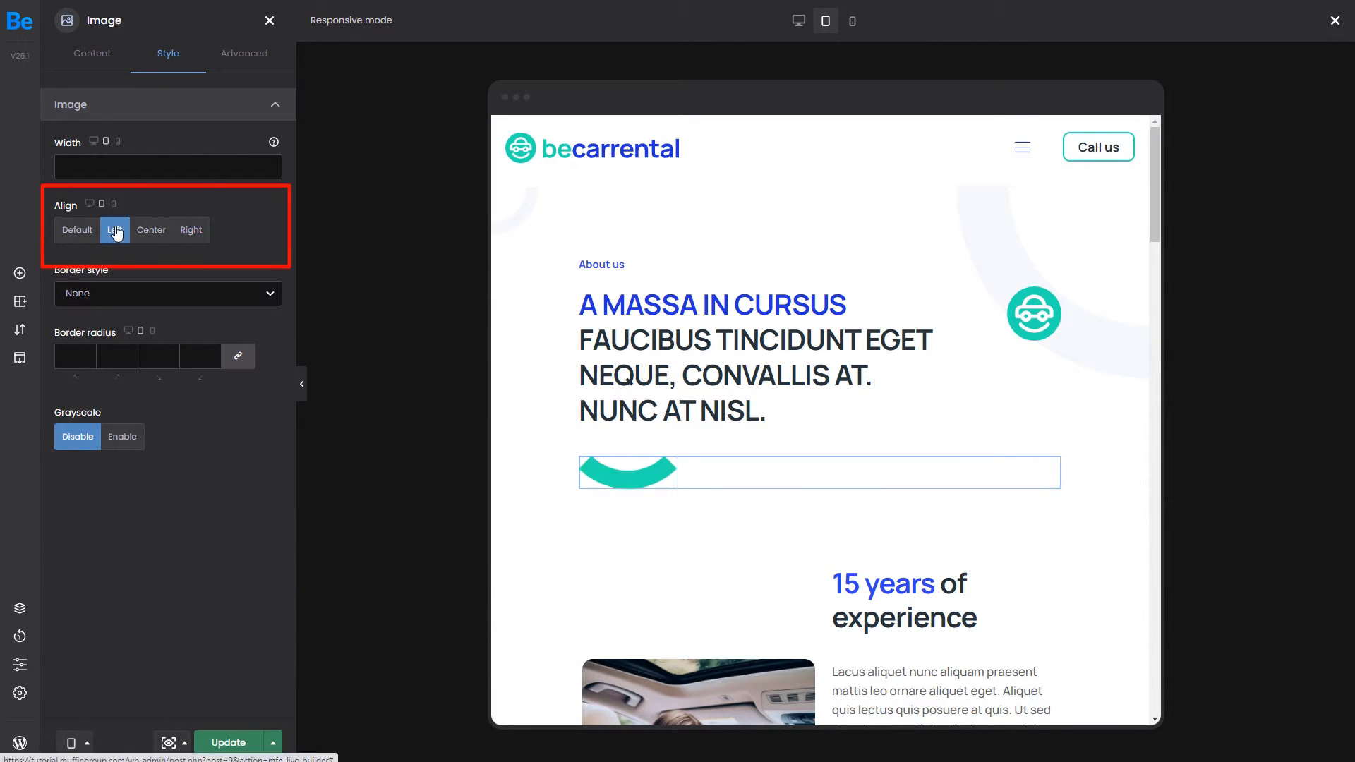
pyautogui.click(168, 167)
pyautogui.write('90px')
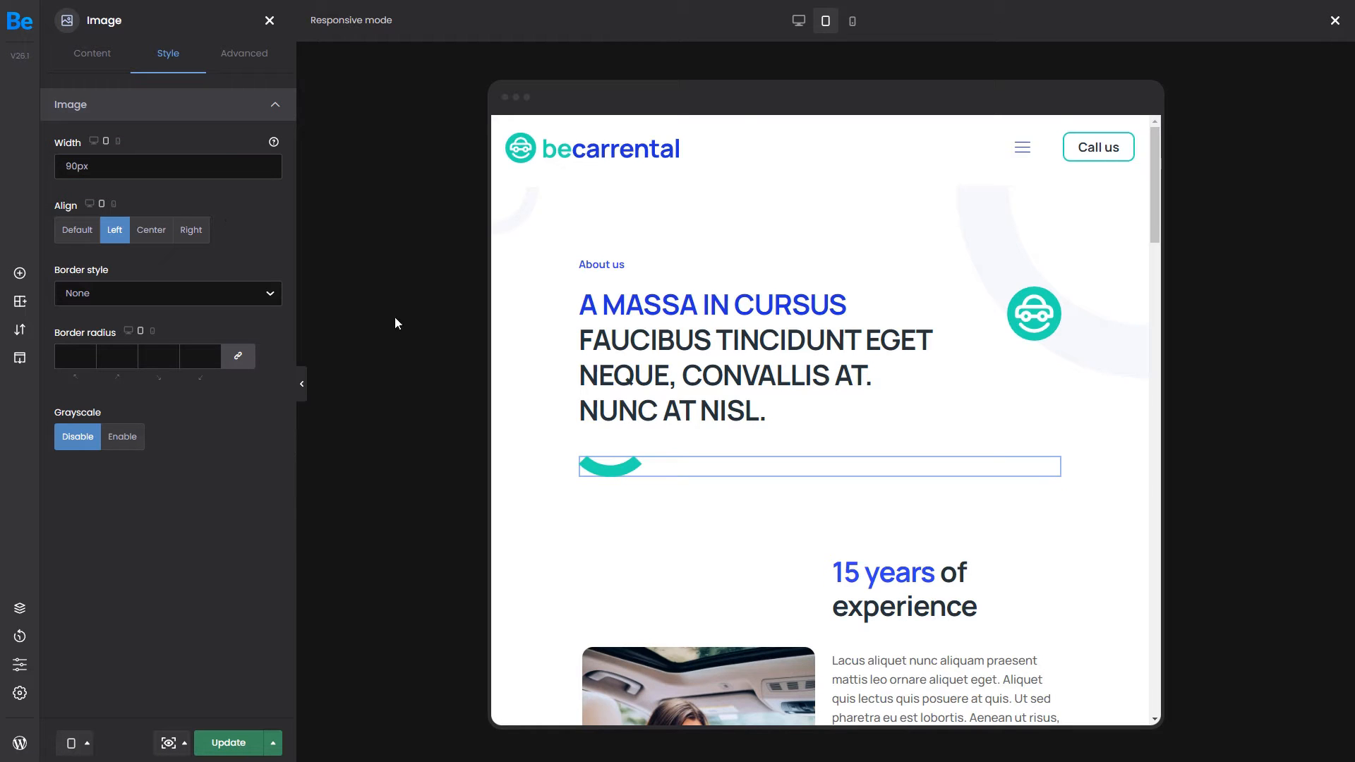
pyautogui.scroll(-5, 525, 445)
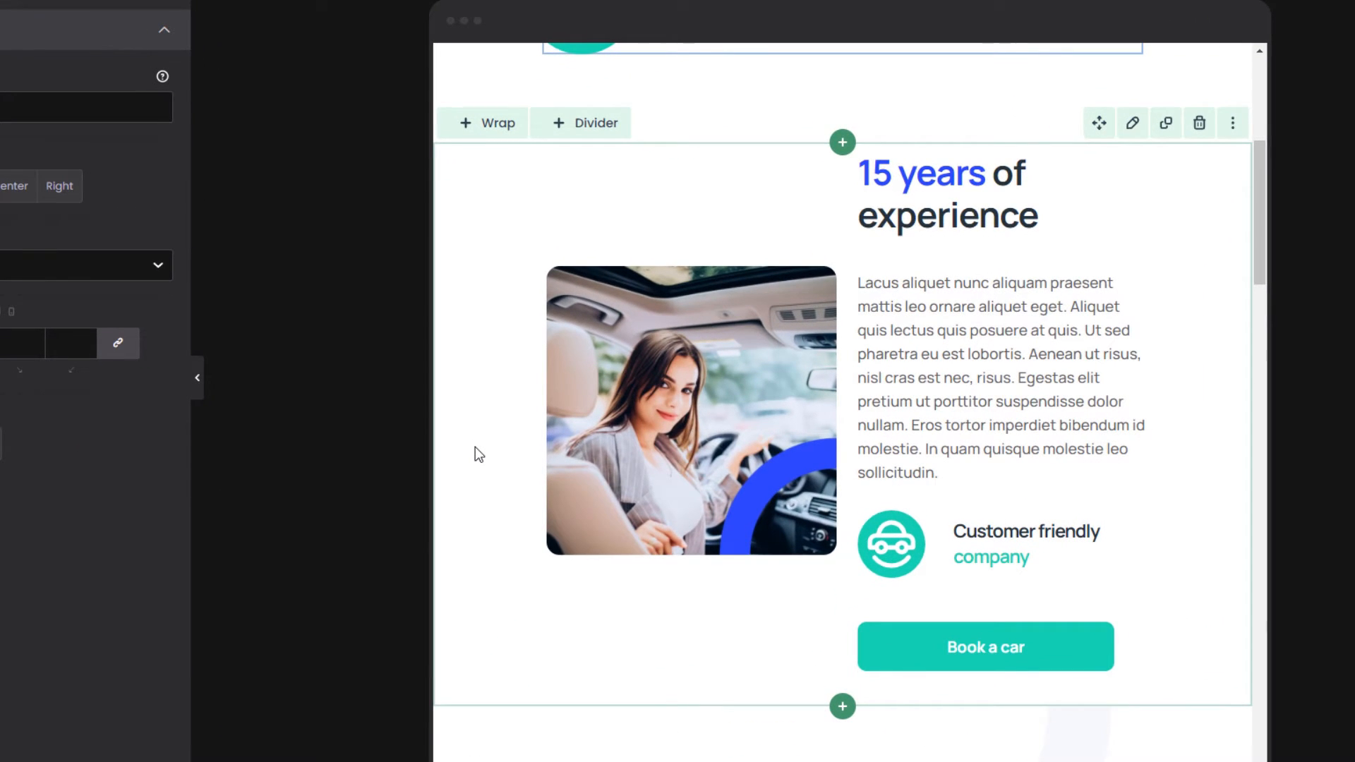
pyautogui.moveTo(699, 686)
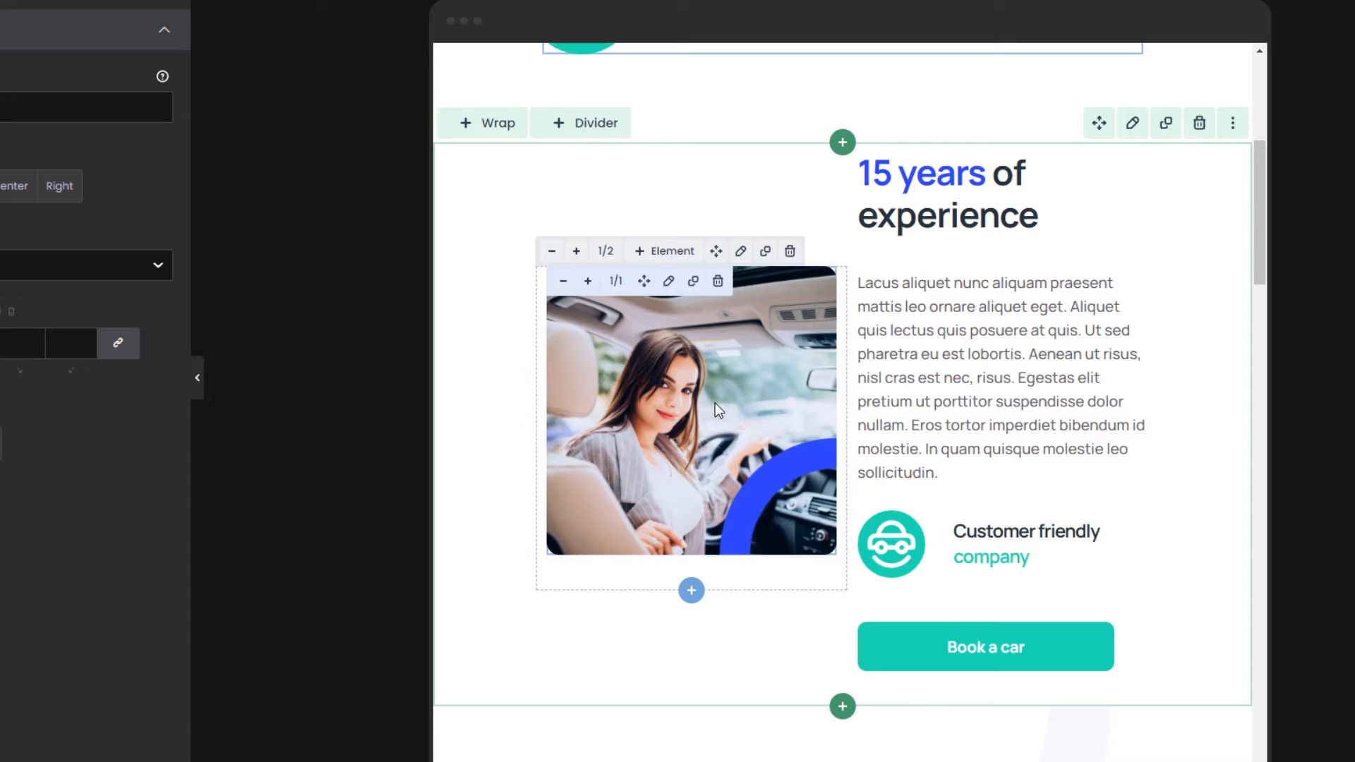
# Step: Resize the car photo column wider, then narrow it back to two-thirds
pyautogui.click(879, 390)
pyautogui.click(674, 363)
pyautogui.click(579, 254)
pyautogui.click(576, 138)
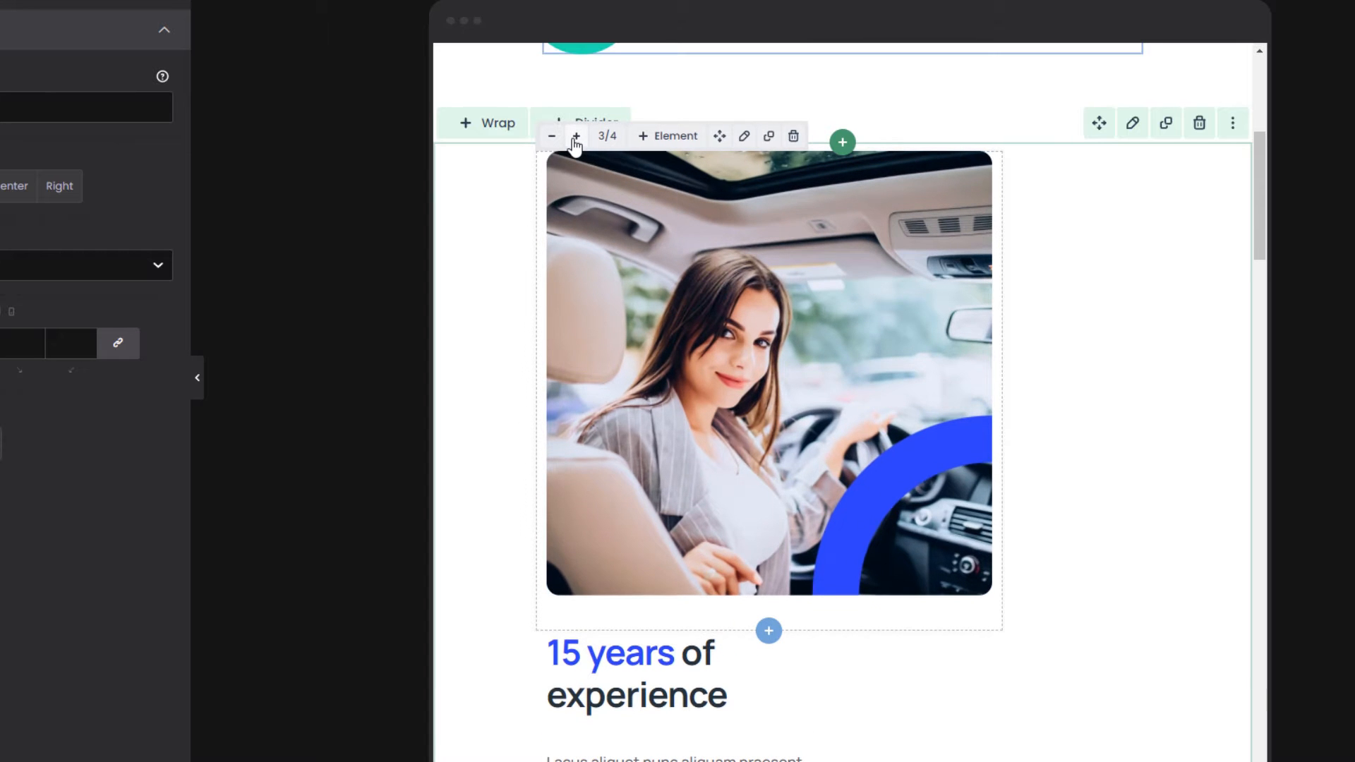
pyautogui.click(552, 137)
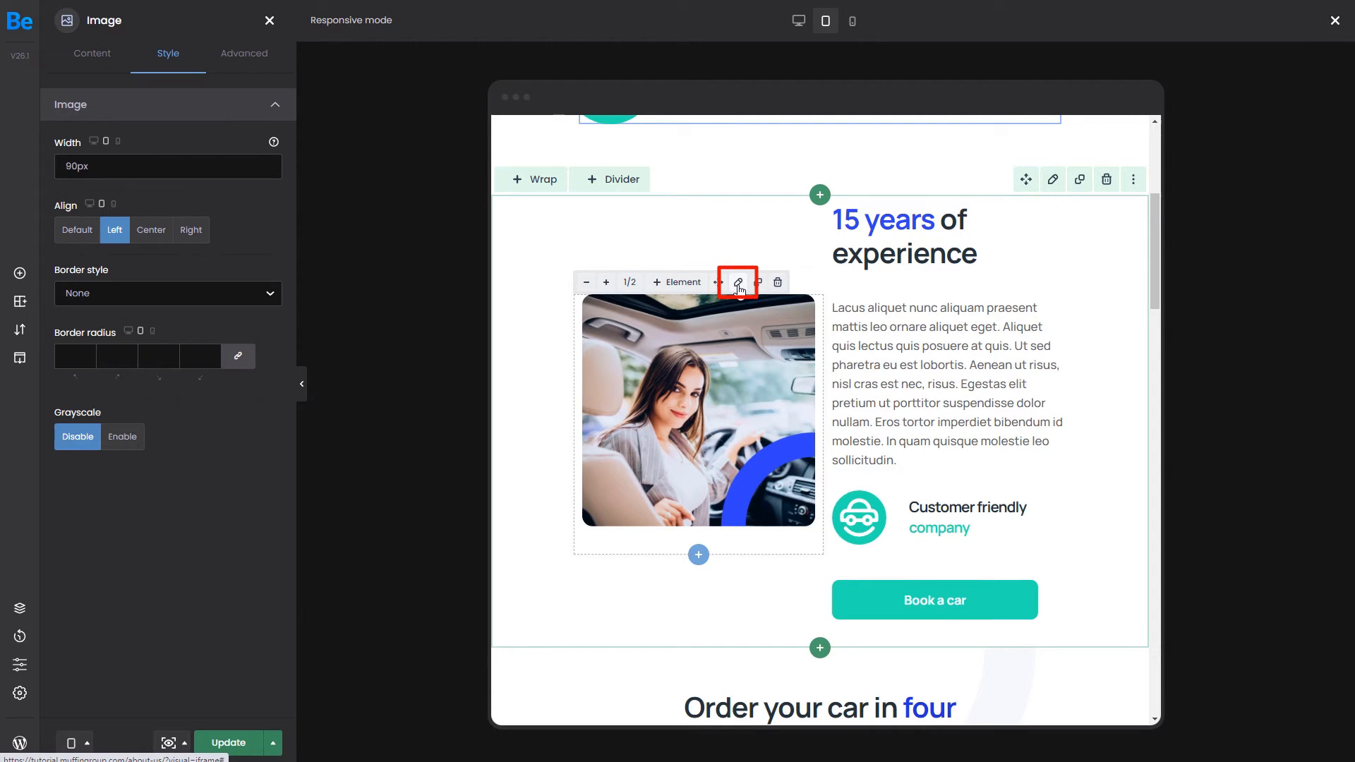
# Step: Give the car photo's wrap a custom 500px width on tablet
pyautogui.click(740, 284)
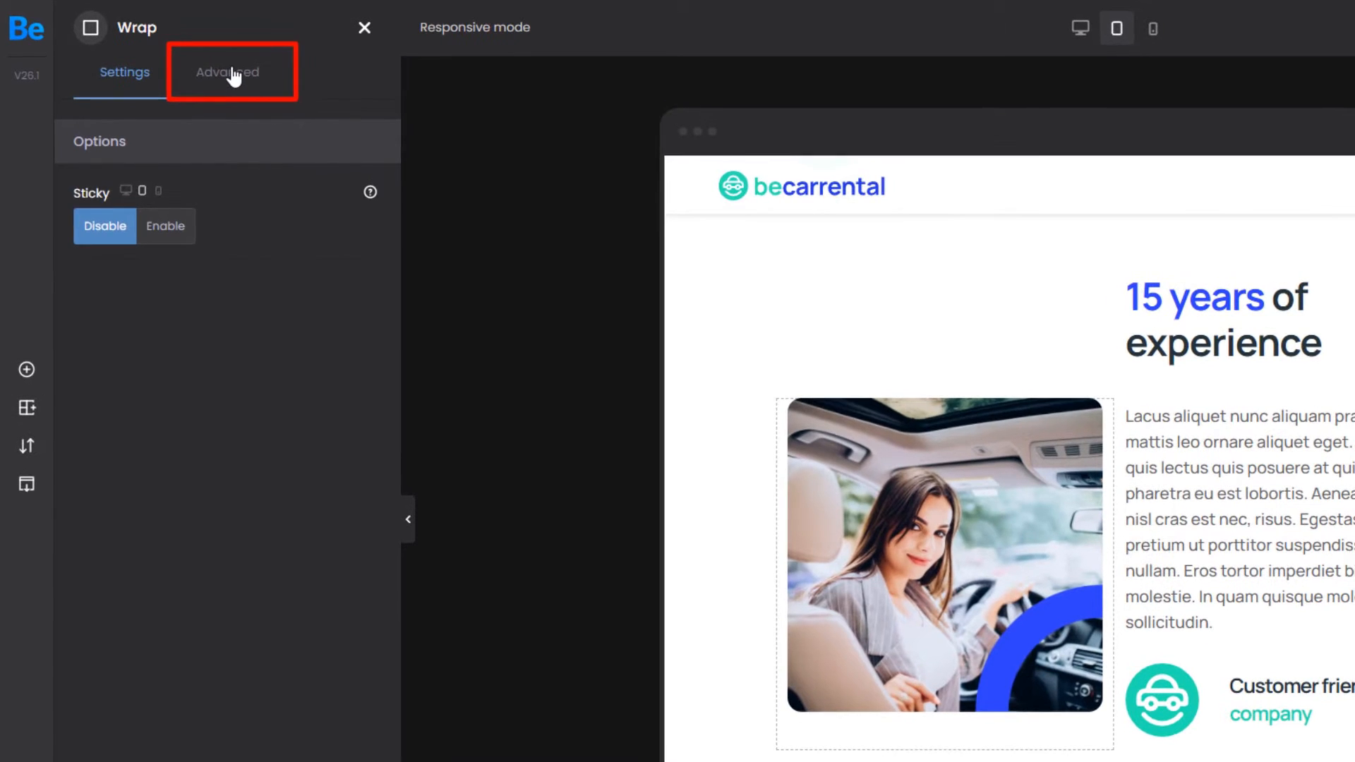
pyautogui.click(187, 52)
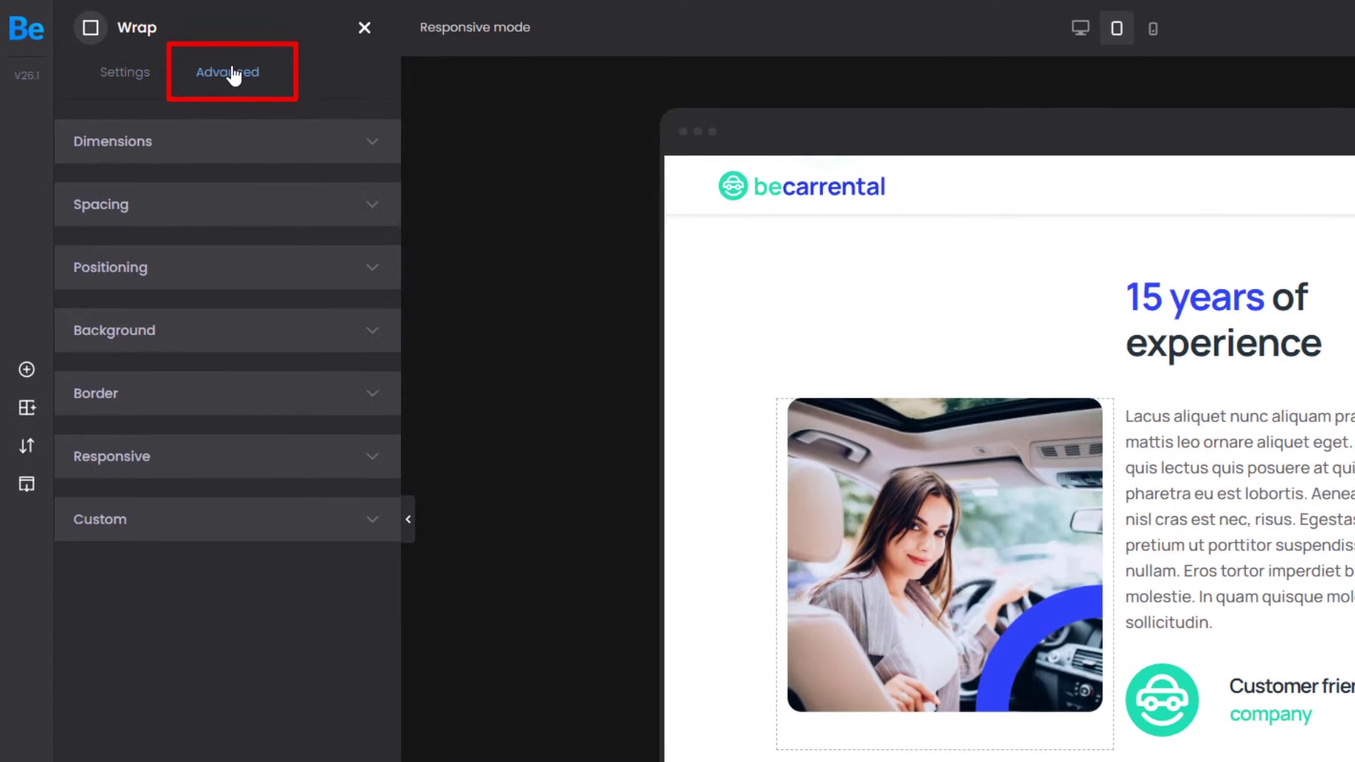
pyautogui.click(225, 149)
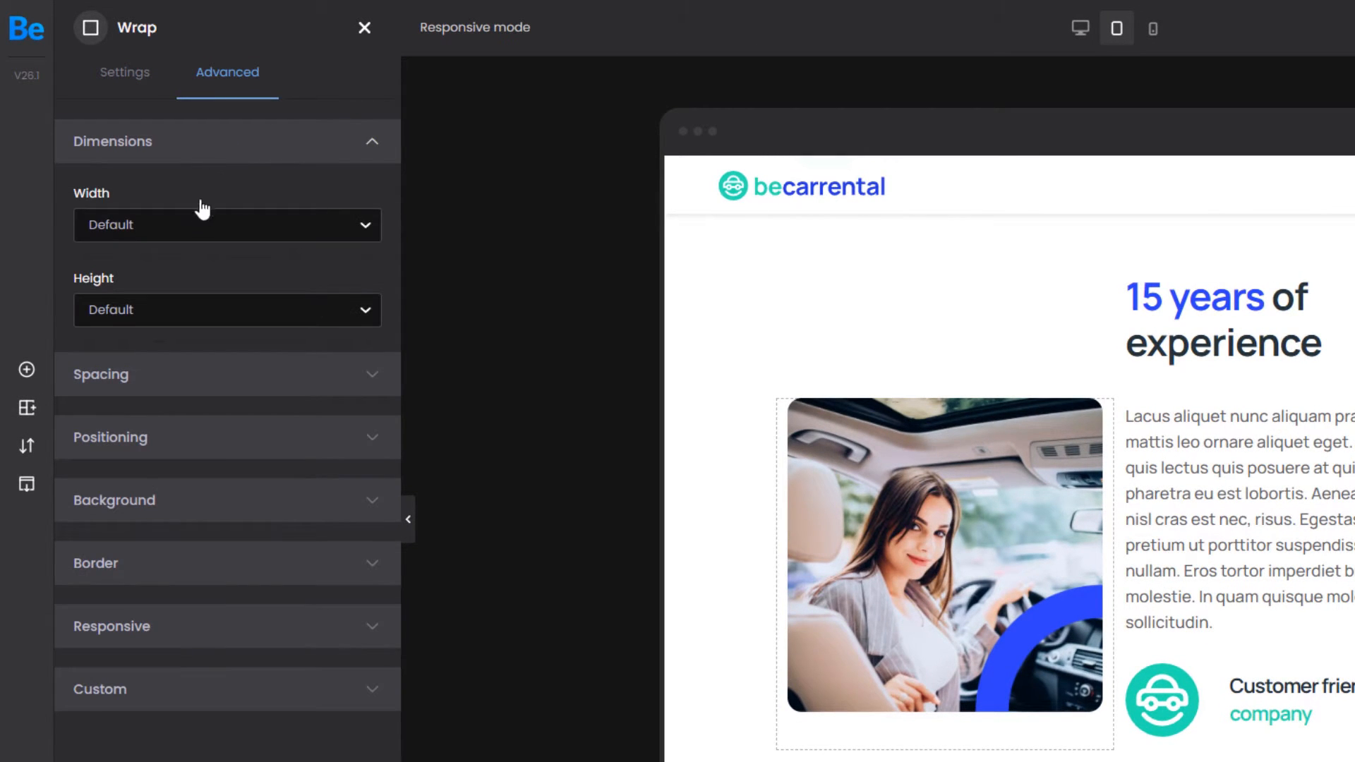
pyautogui.click(193, 221)
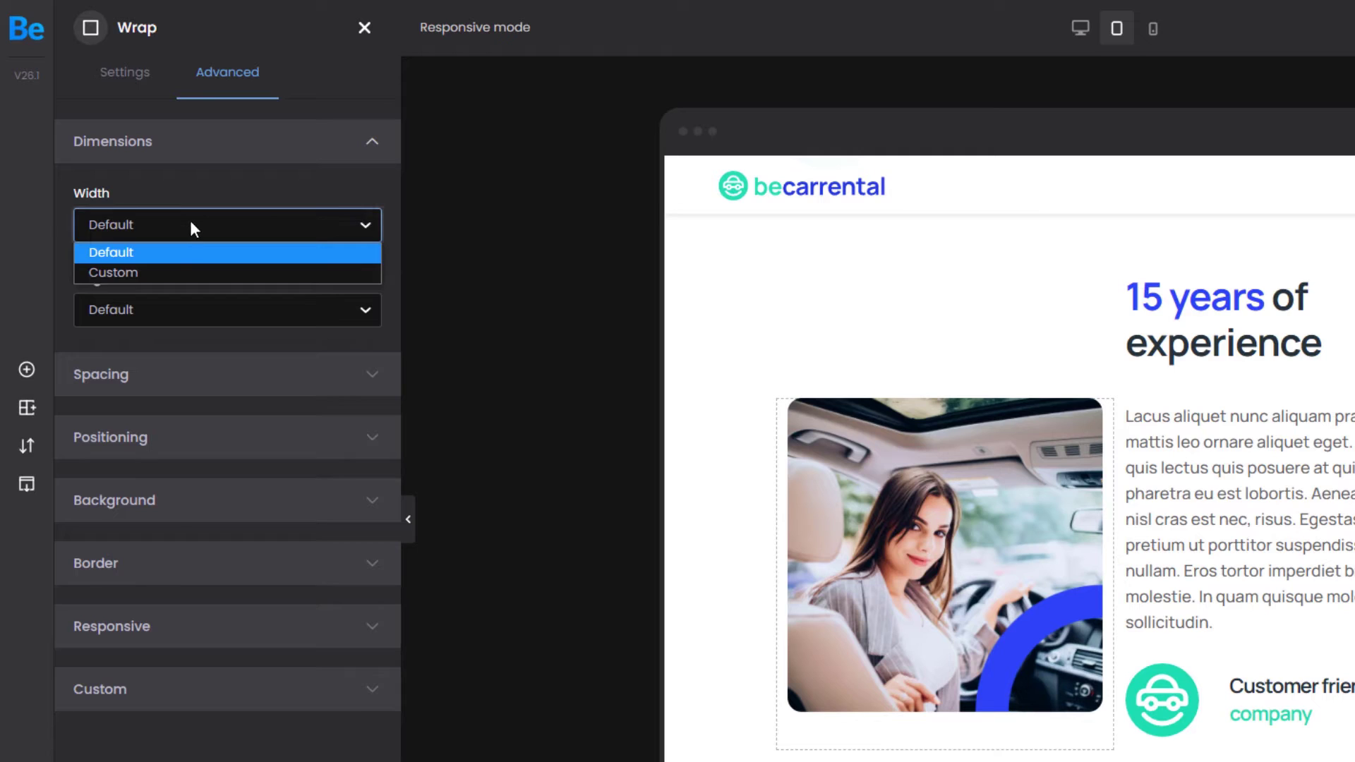
pyautogui.click(163, 274)
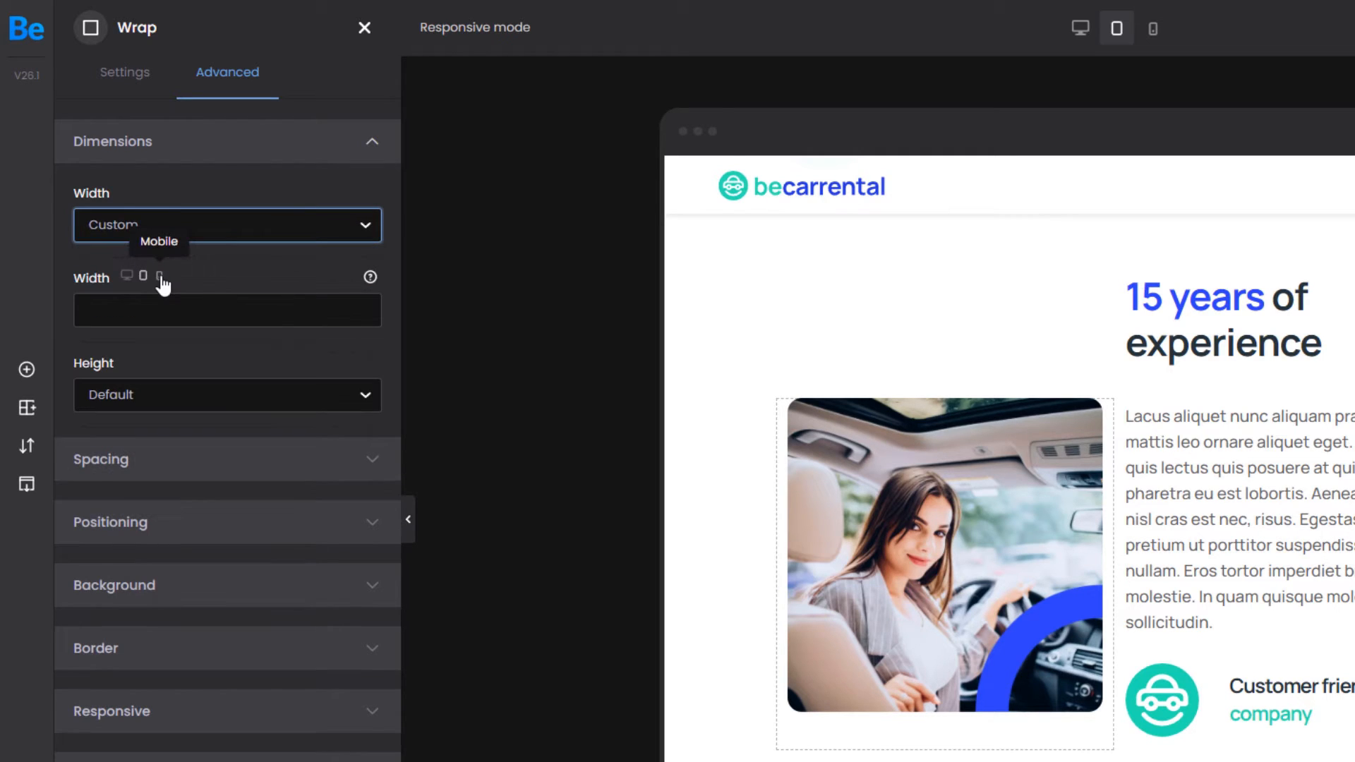
pyautogui.click(162, 311)
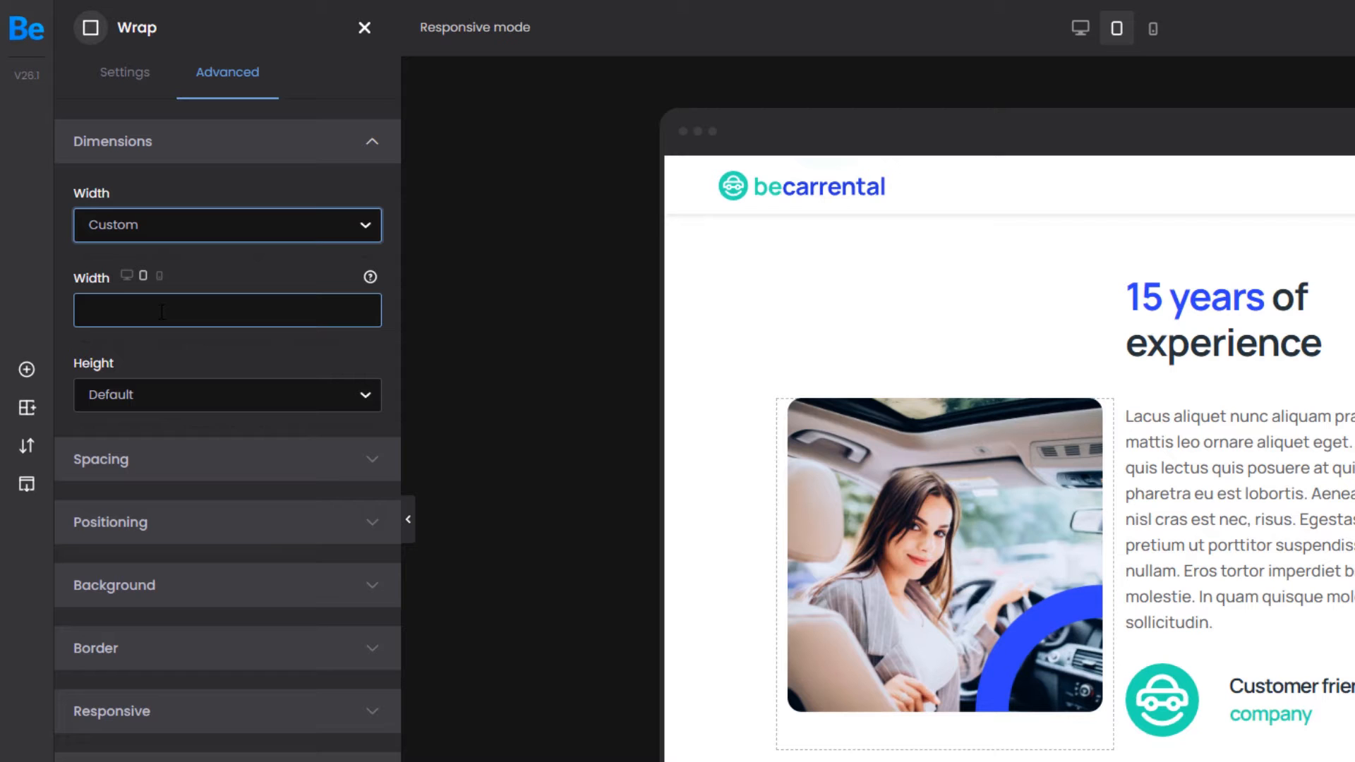
pyautogui.click(161, 310)
pyautogui.write('500px')
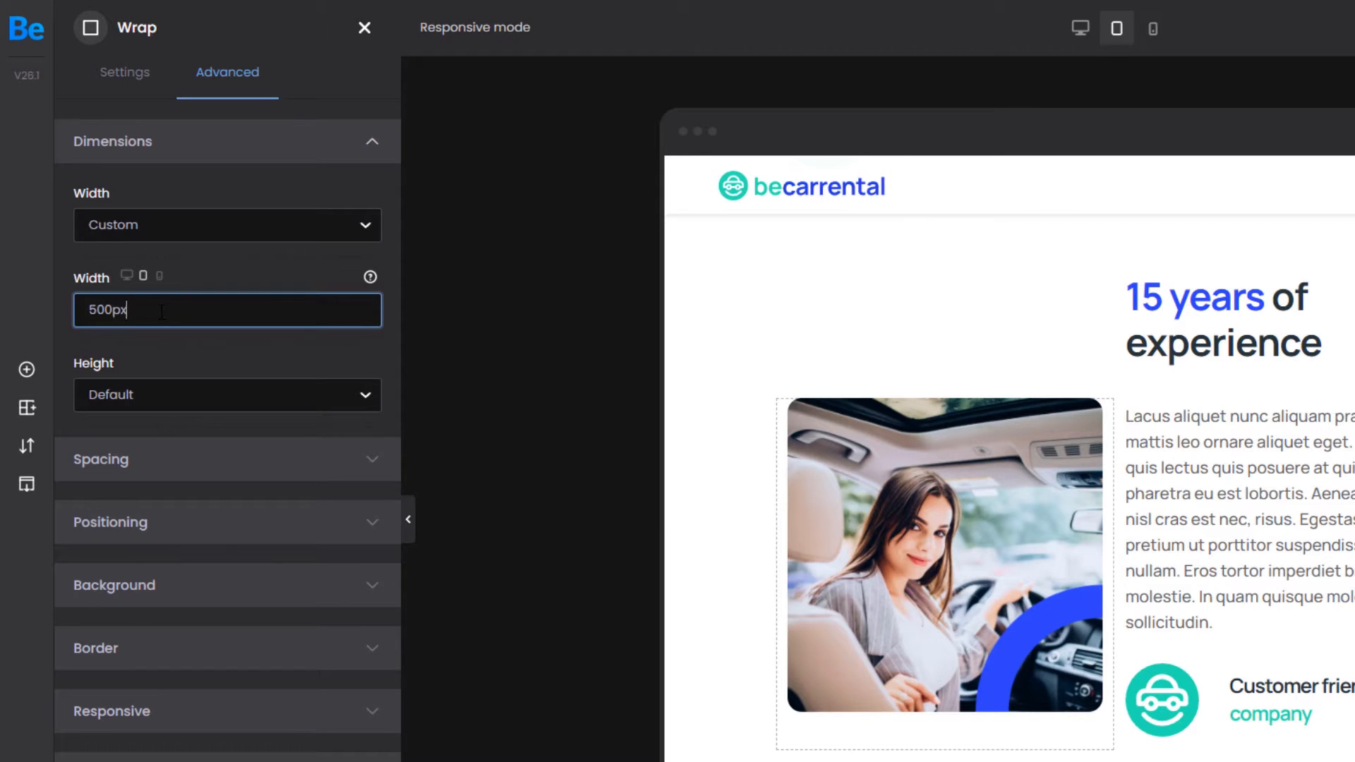
pyautogui.press('Return')
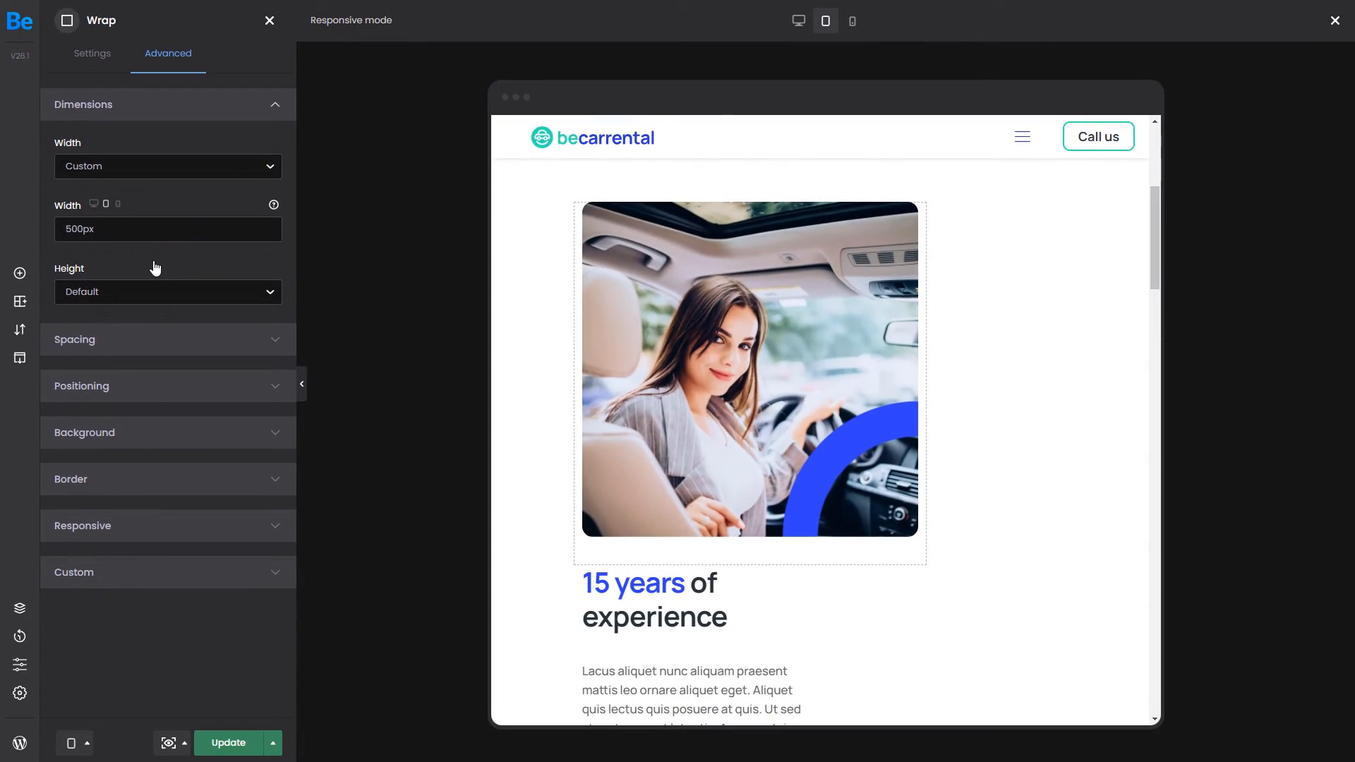
pyautogui.moveTo(750, 370)
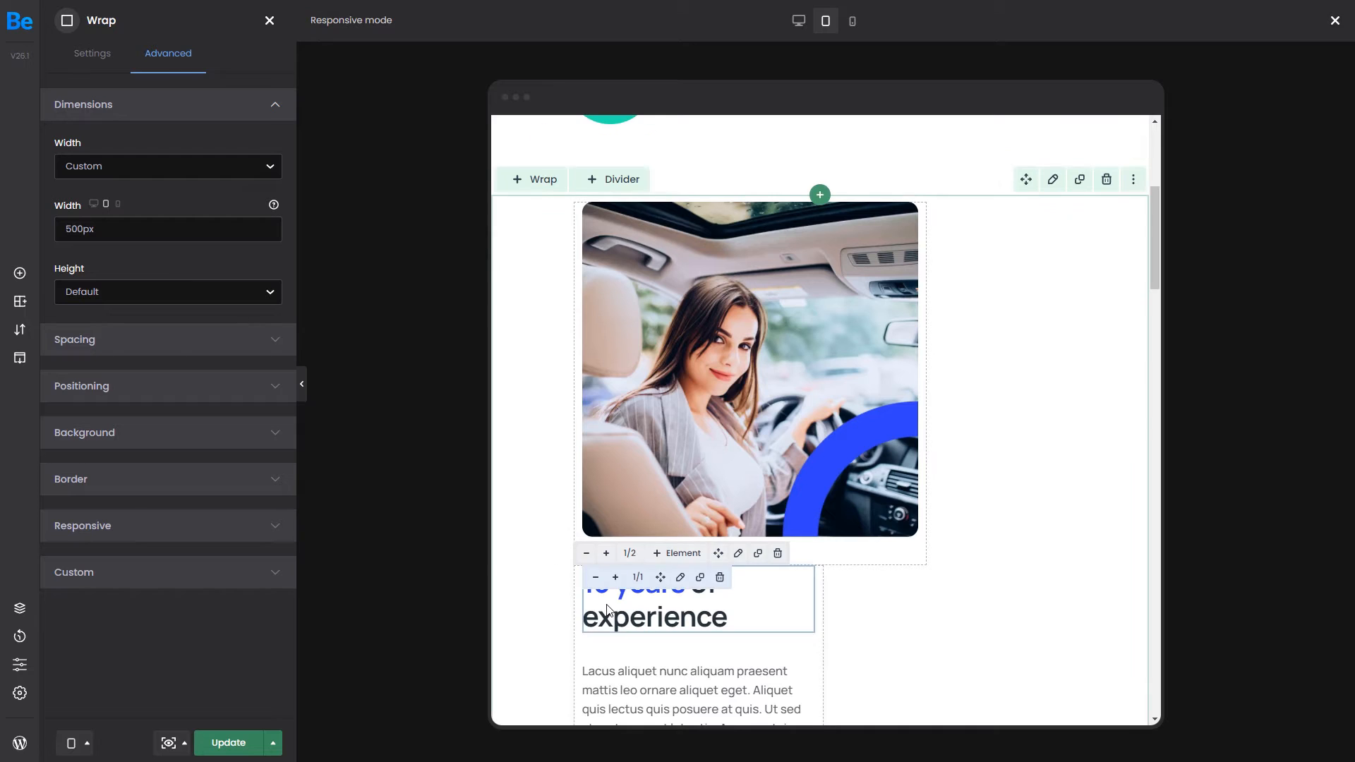
# Step: Give the text wrap a custom 100% width so it stacks below the photo
pyautogui.click(738, 554)
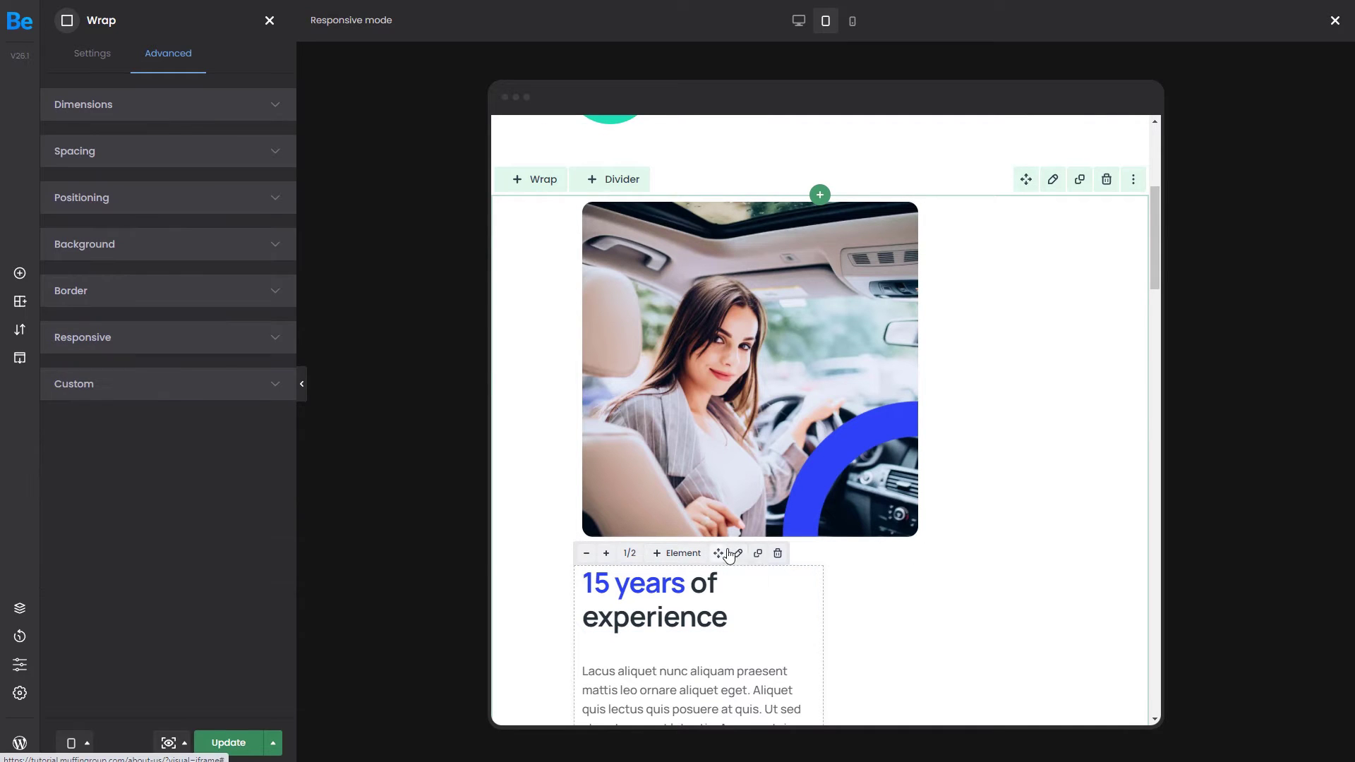
pyautogui.click(179, 111)
pyautogui.click(131, 165)
pyautogui.click(95, 183)
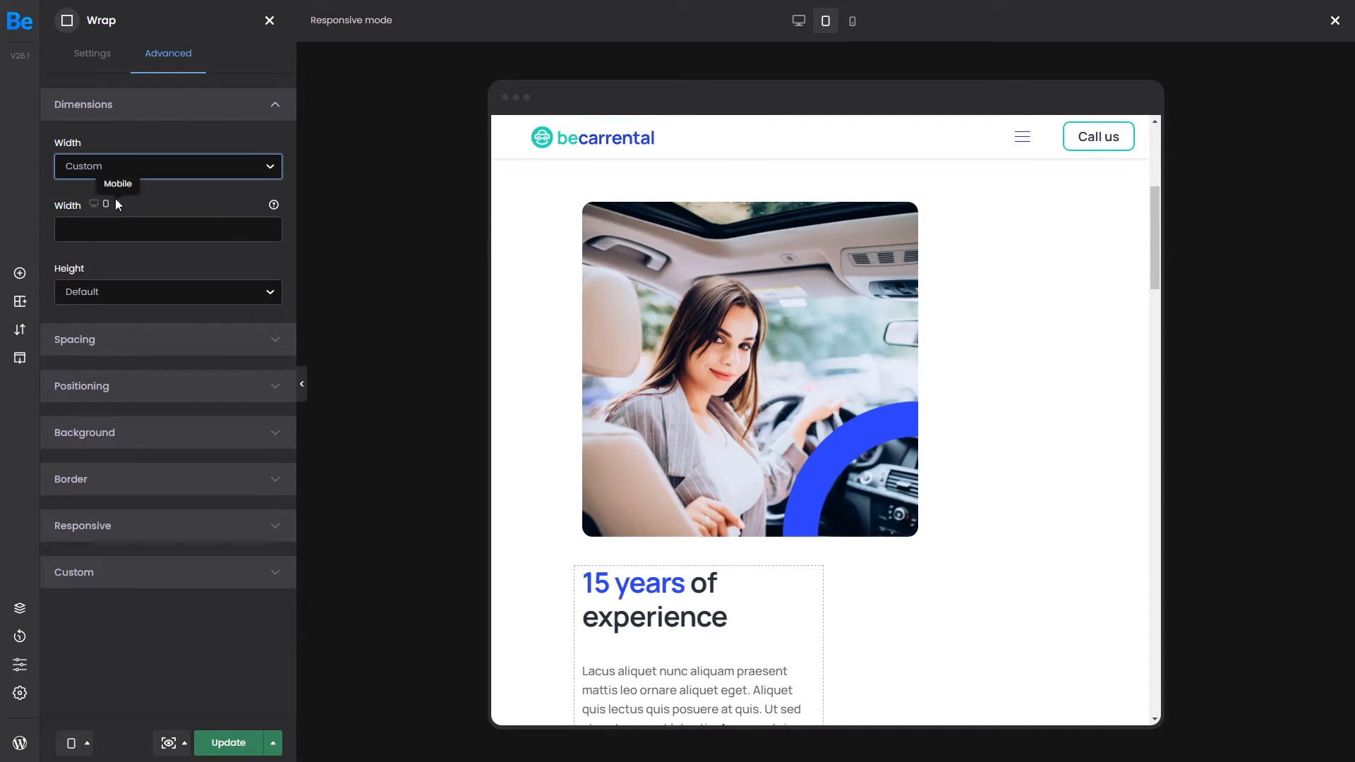
pyautogui.click(116, 229)
pyautogui.write('100%')
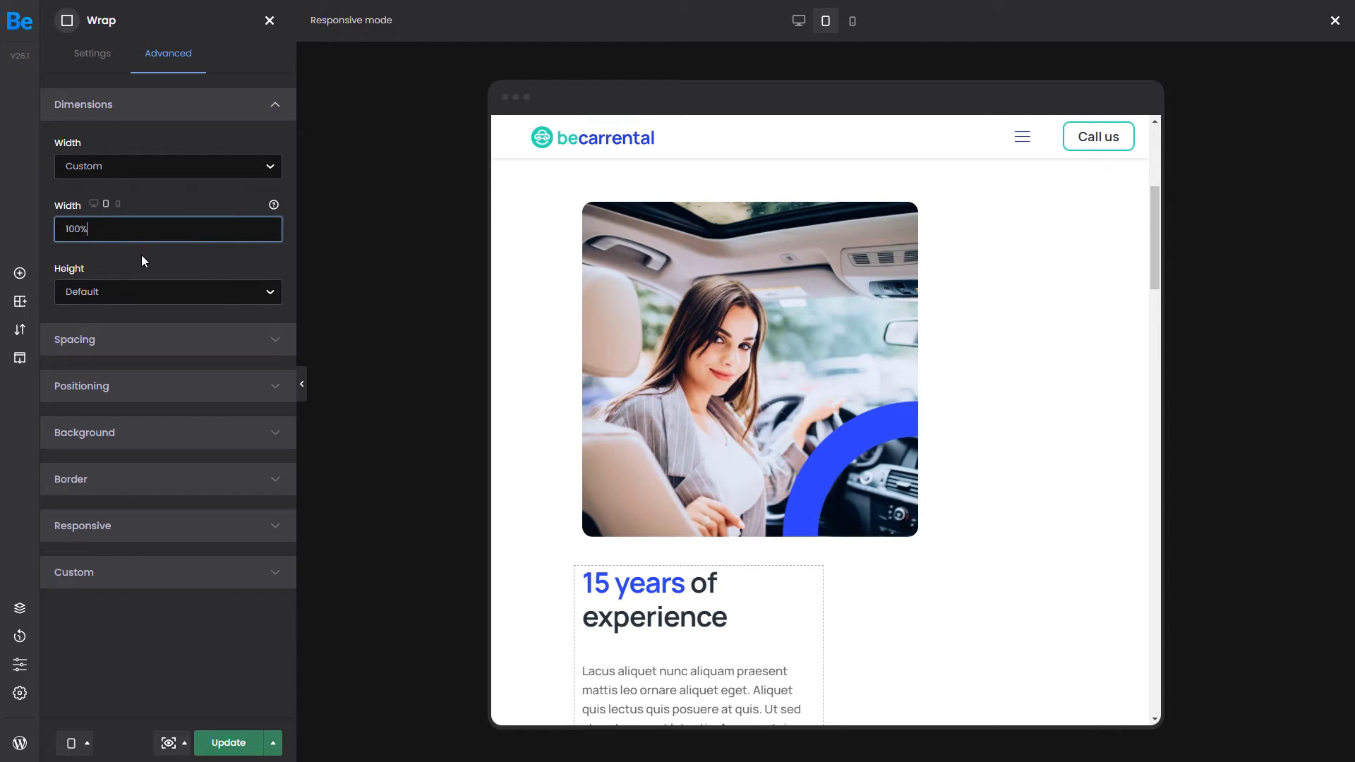
pyautogui.click(141, 255)
pyautogui.scroll(-3, 543, 403)
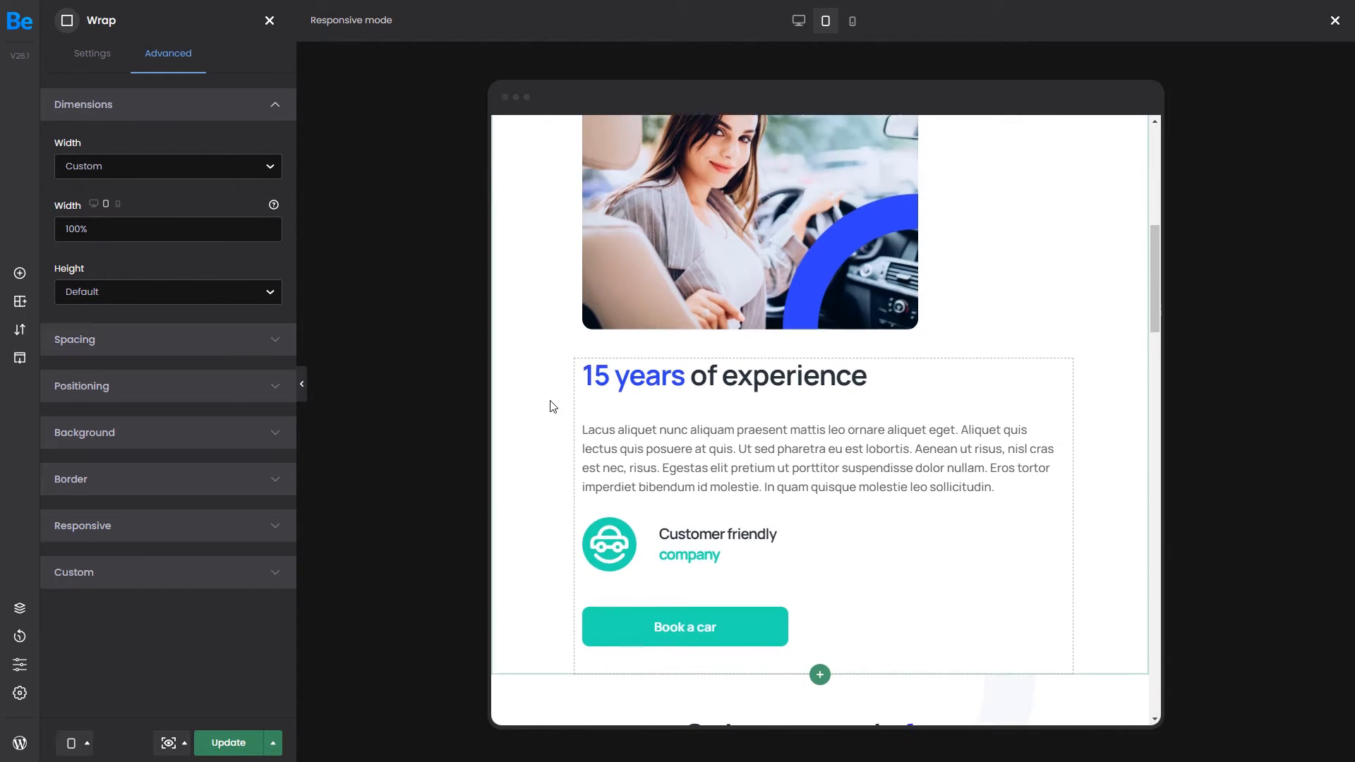
pyautogui.click(549, 406)
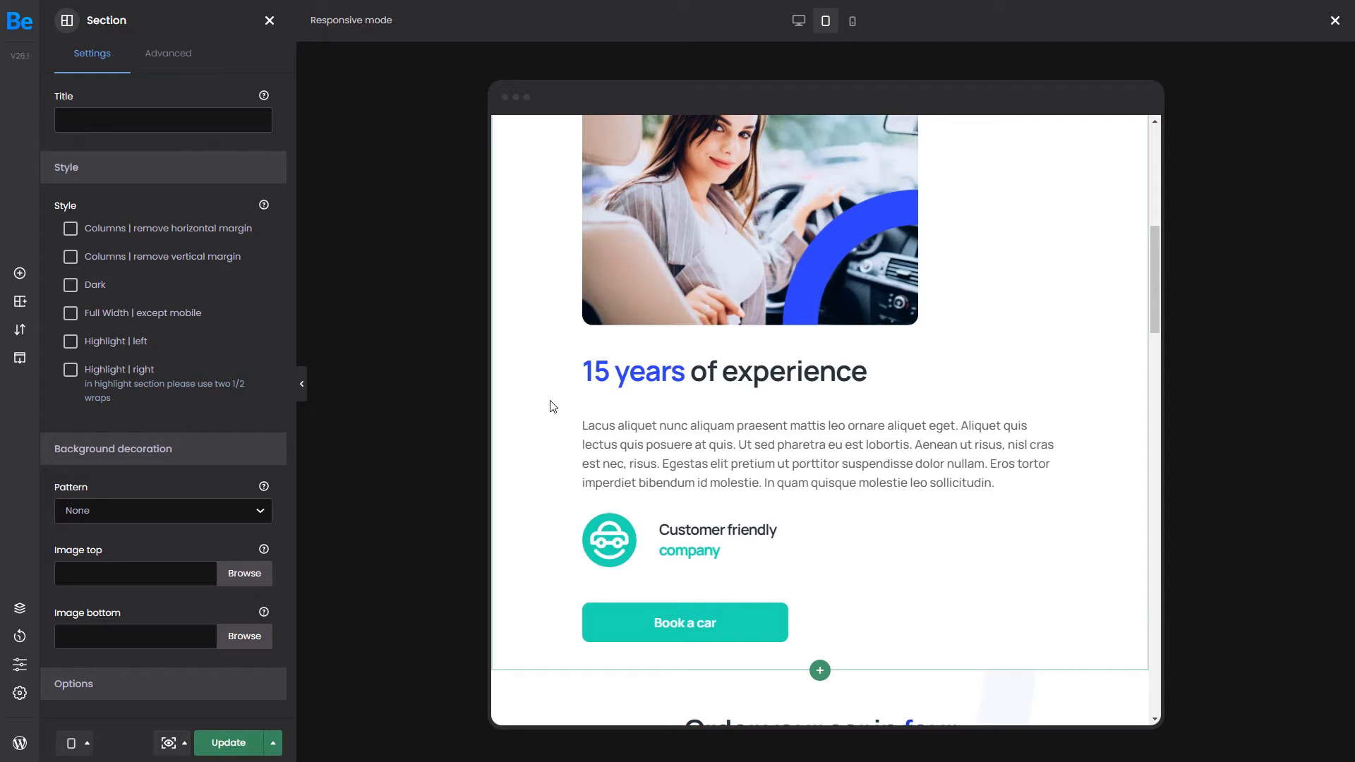
pyautogui.moveTo(823, 446)
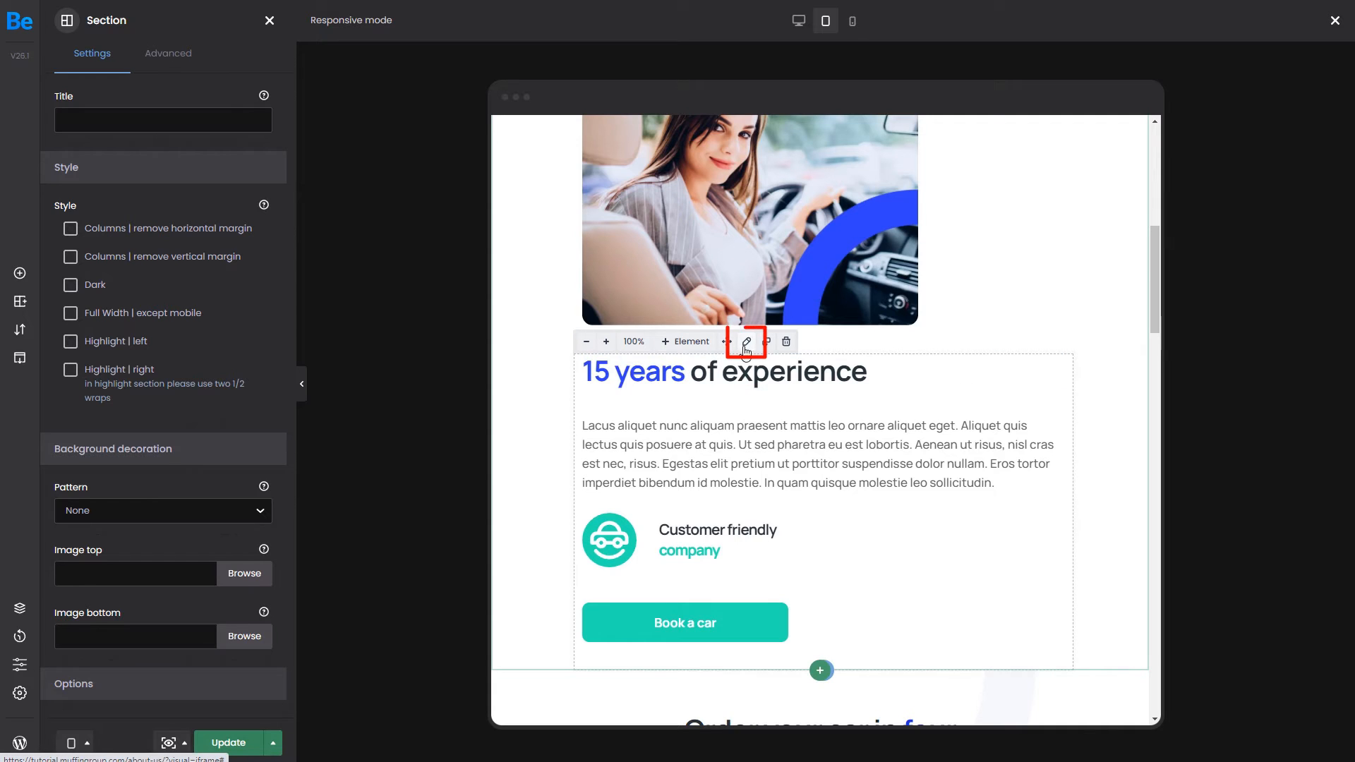
# Step: Set the text wrap's padding to 20px top and 50px bottom on tablet
pyautogui.click(747, 342)
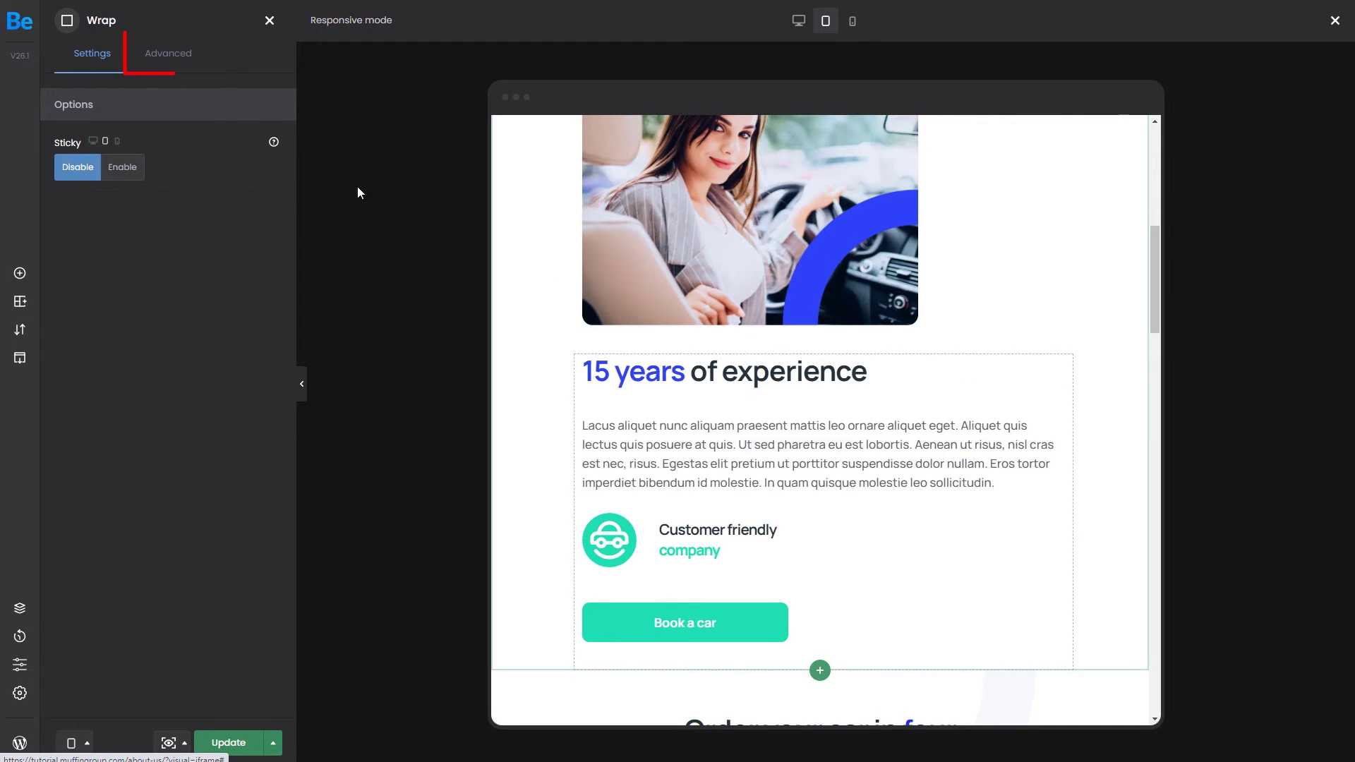
pyautogui.click(168, 55)
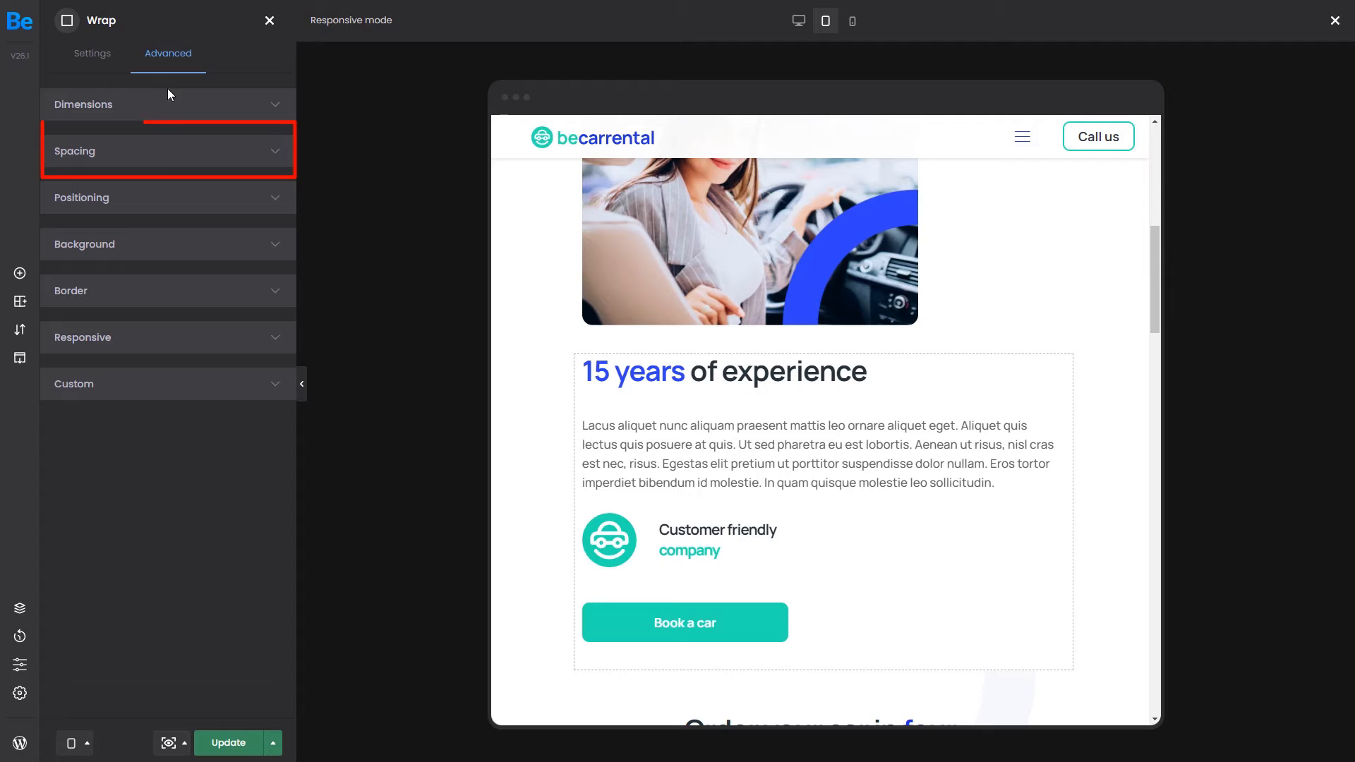
pyautogui.click(170, 157)
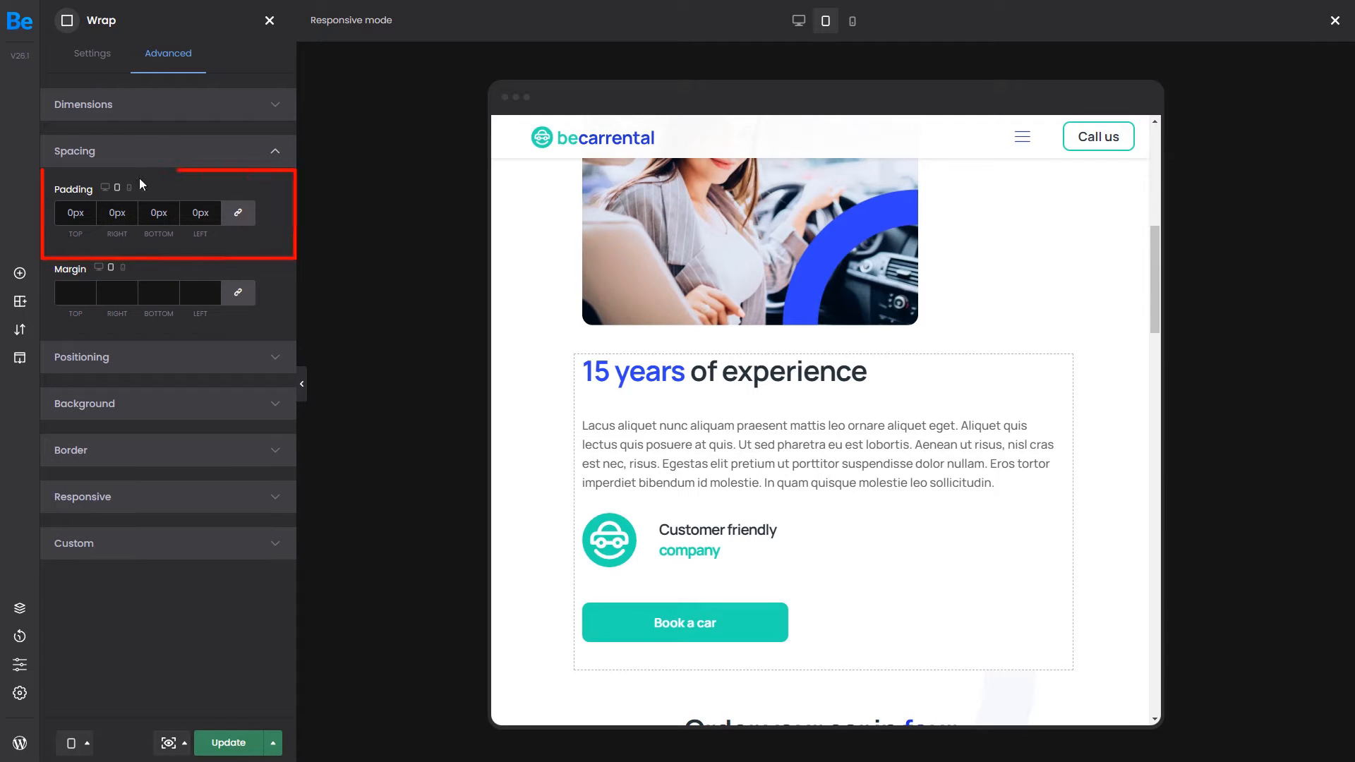
pyautogui.click(75, 213)
pyautogui.write('20')
pyautogui.click(159, 212)
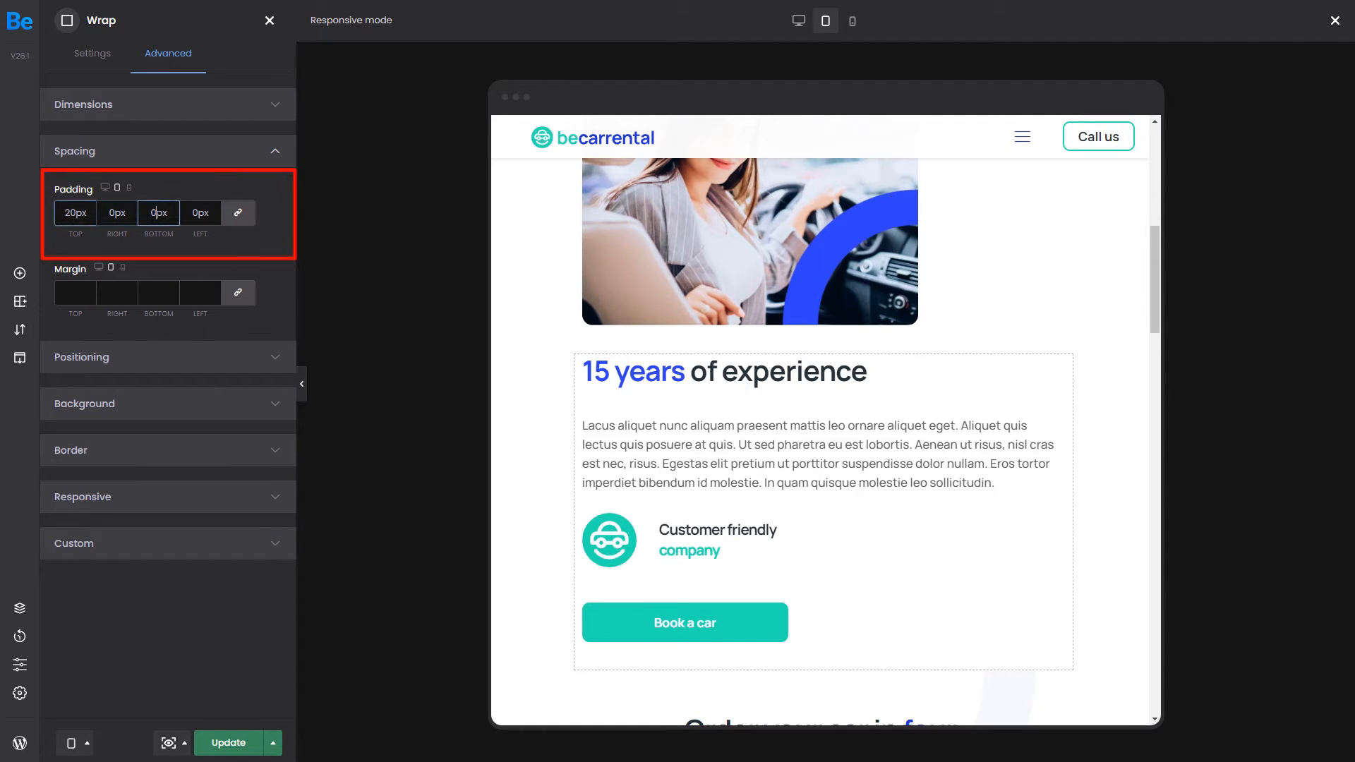
pyautogui.write('50')
pyautogui.click(230, 248)
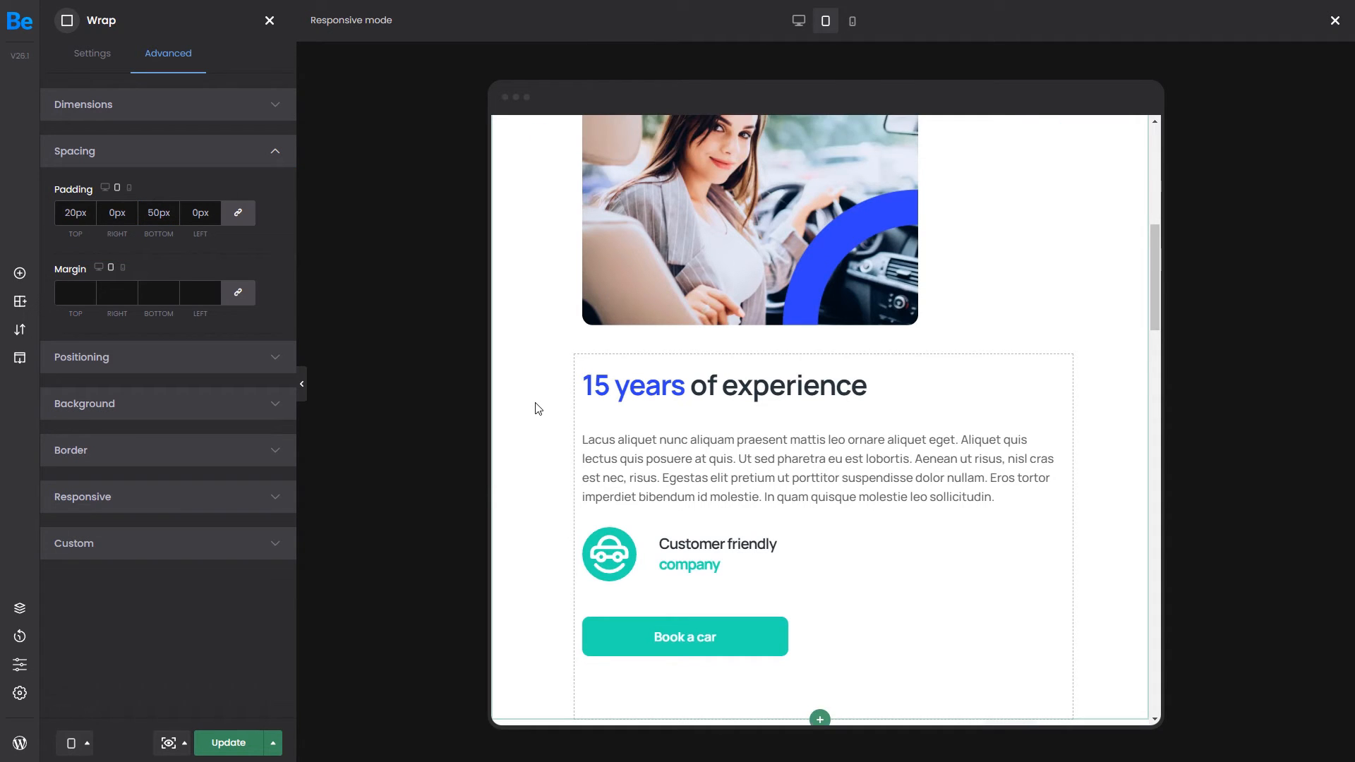
pyautogui.scroll(-4, 534, 407)
pyautogui.scroll(-3, 535, 408)
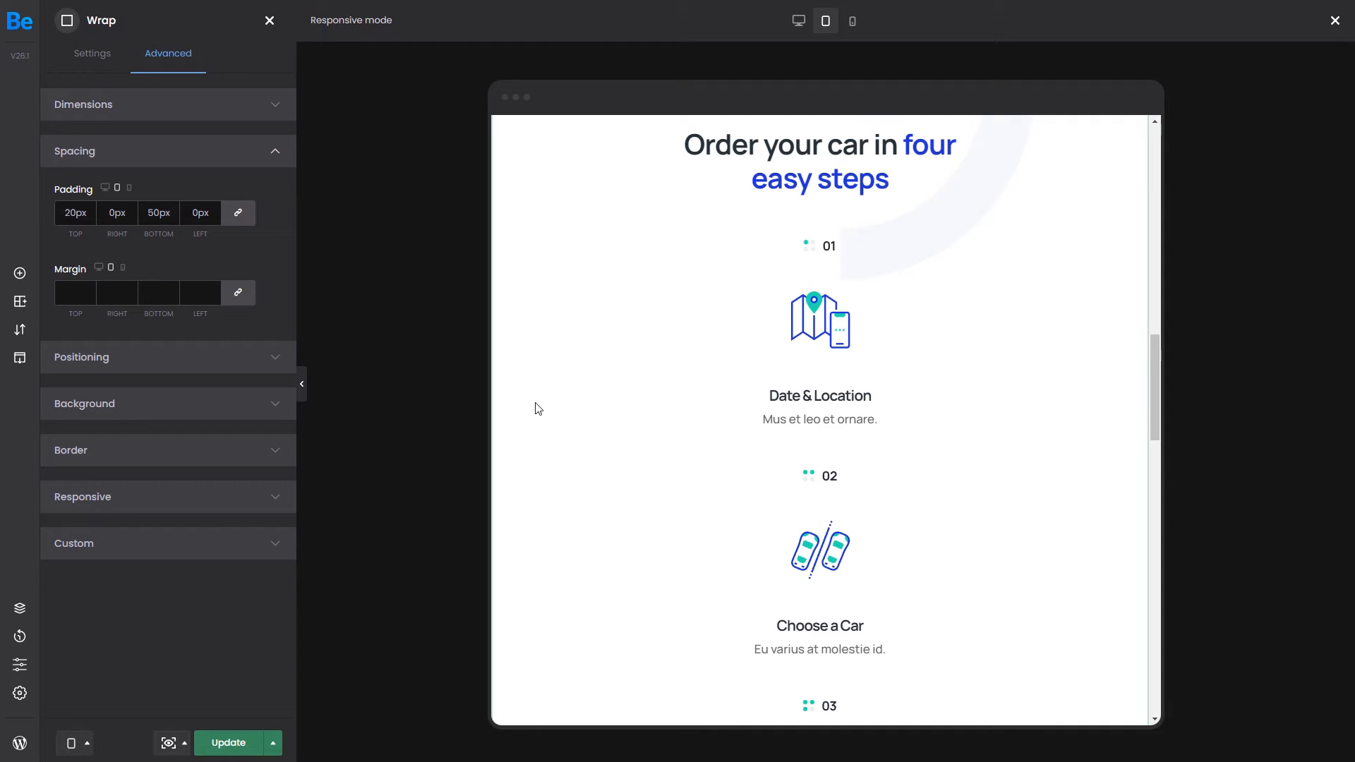
pyautogui.scroll(-3, 534, 408)
pyautogui.scroll(-2, 535, 408)
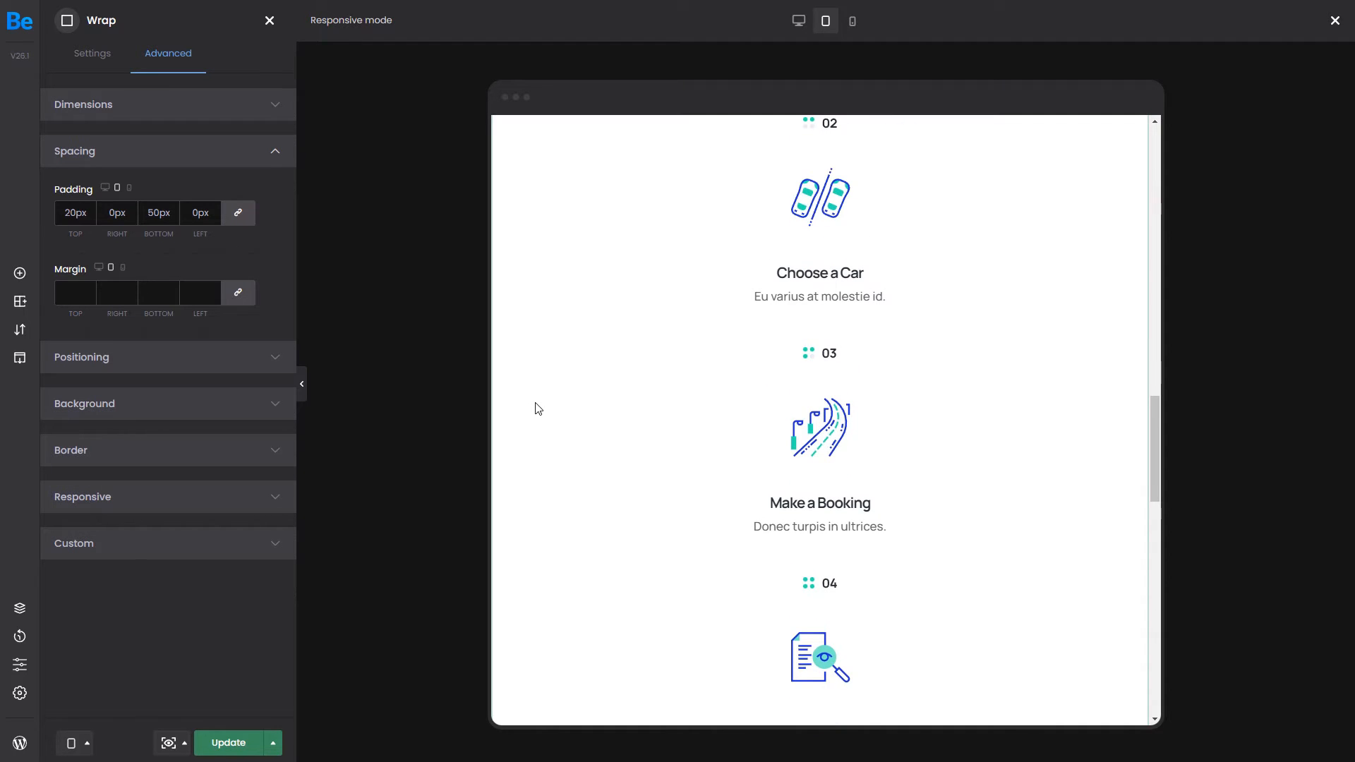
pyautogui.scroll(2, 535, 407)
pyautogui.scroll(1, 535, 408)
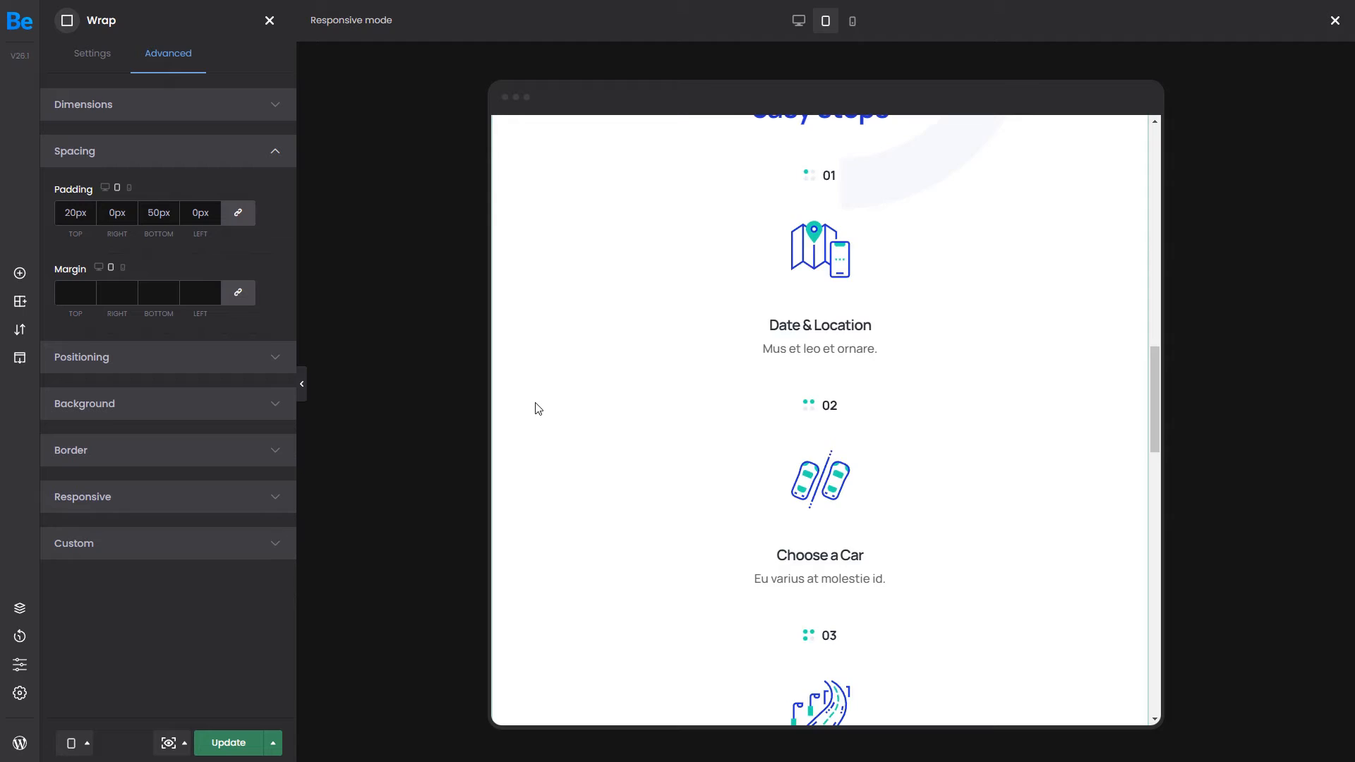
pyautogui.scroll(2, 535, 407)
pyautogui.moveTo(820, 424)
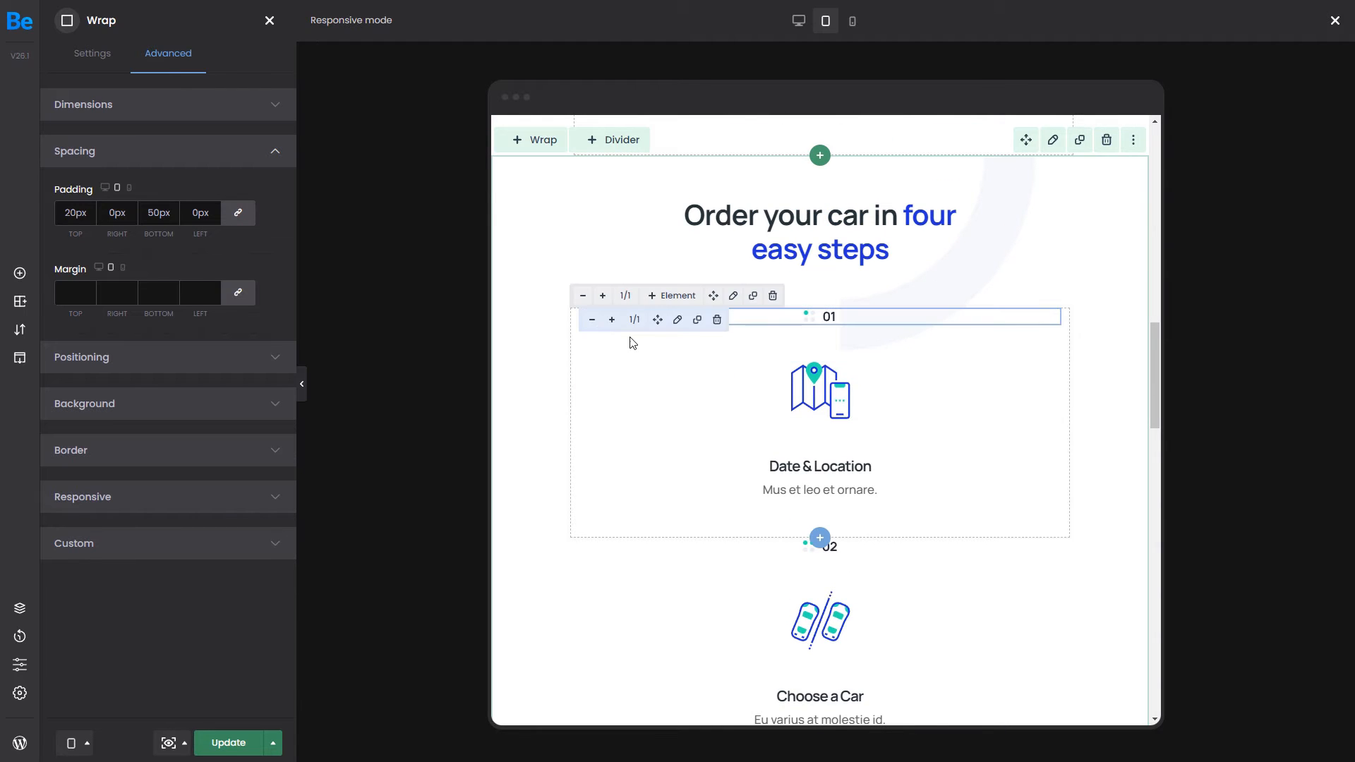
# Step: Give the 01 Date & Location step wrap a custom 25% width
pyautogui.click(732, 297)
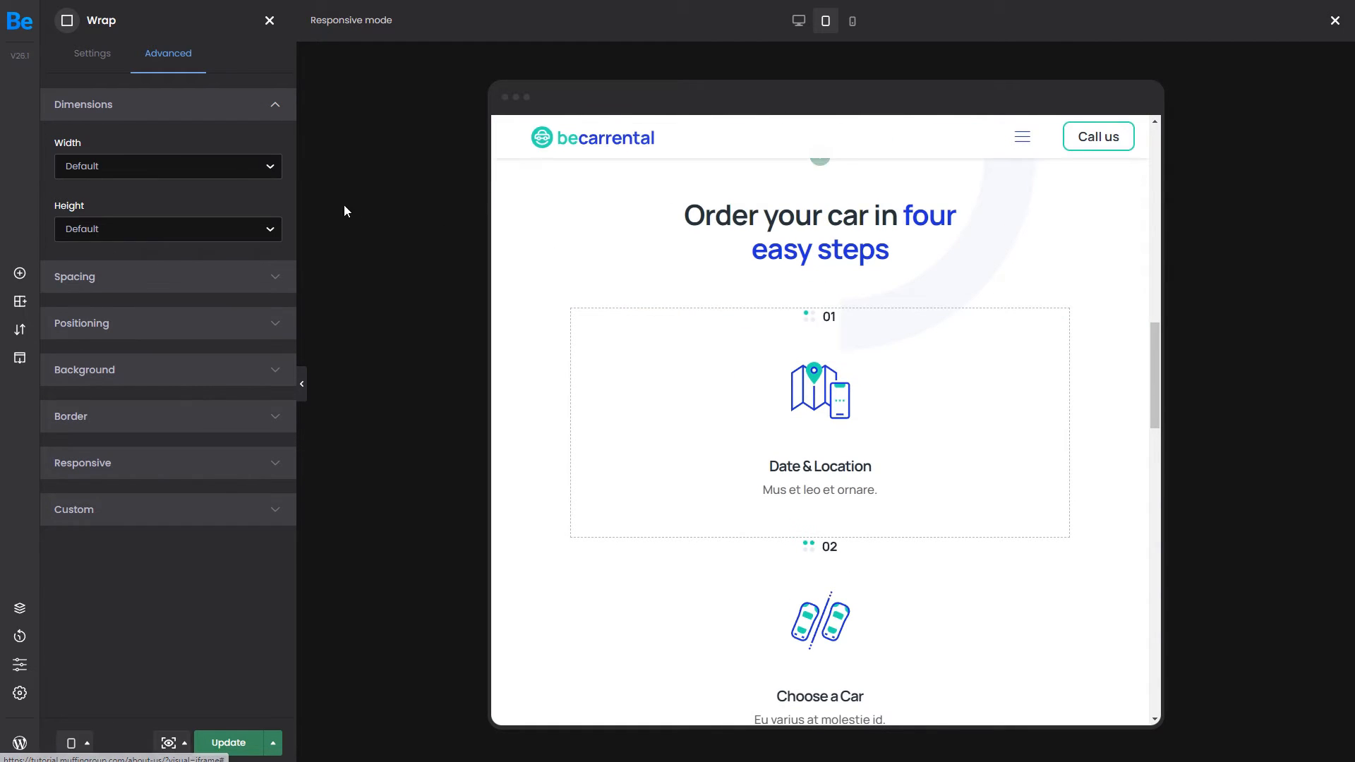
pyautogui.click(183, 165)
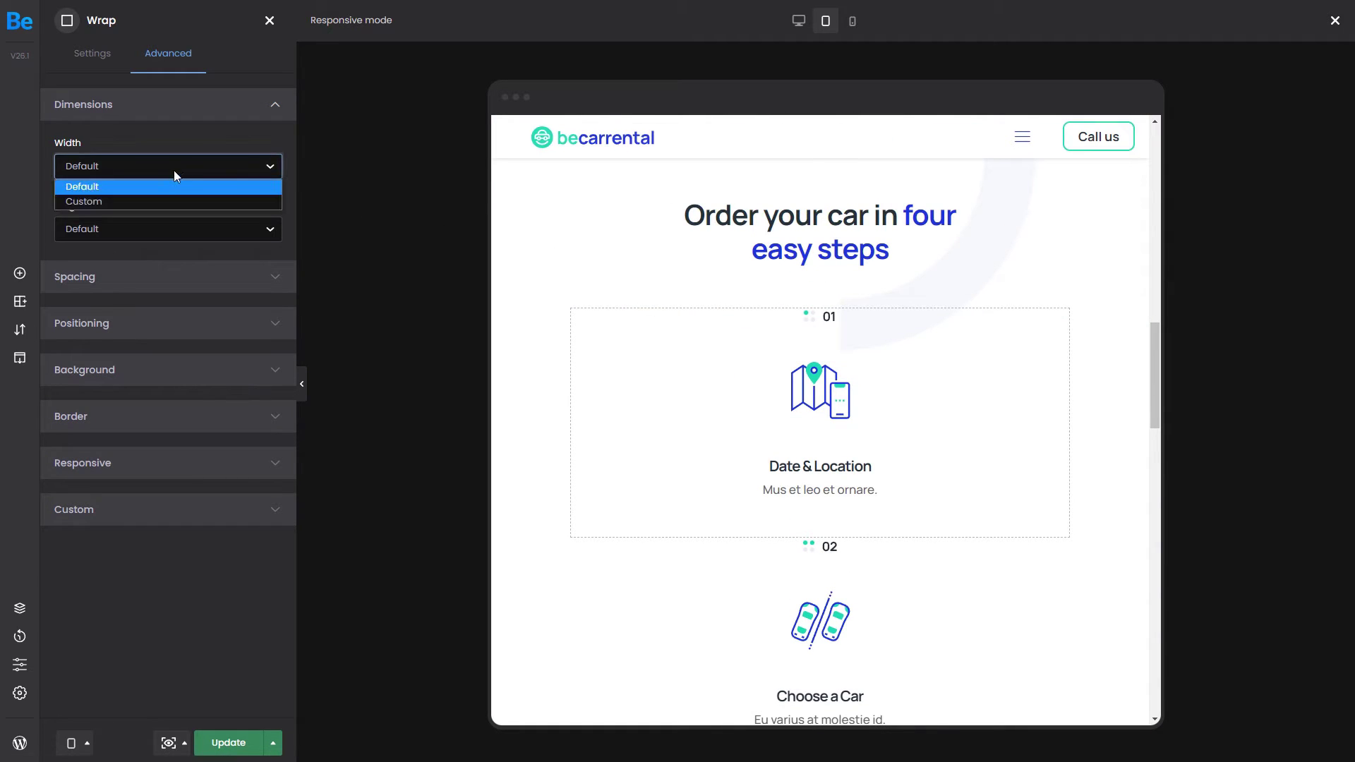
pyautogui.click(151, 202)
pyautogui.click(150, 237)
pyautogui.write('25')
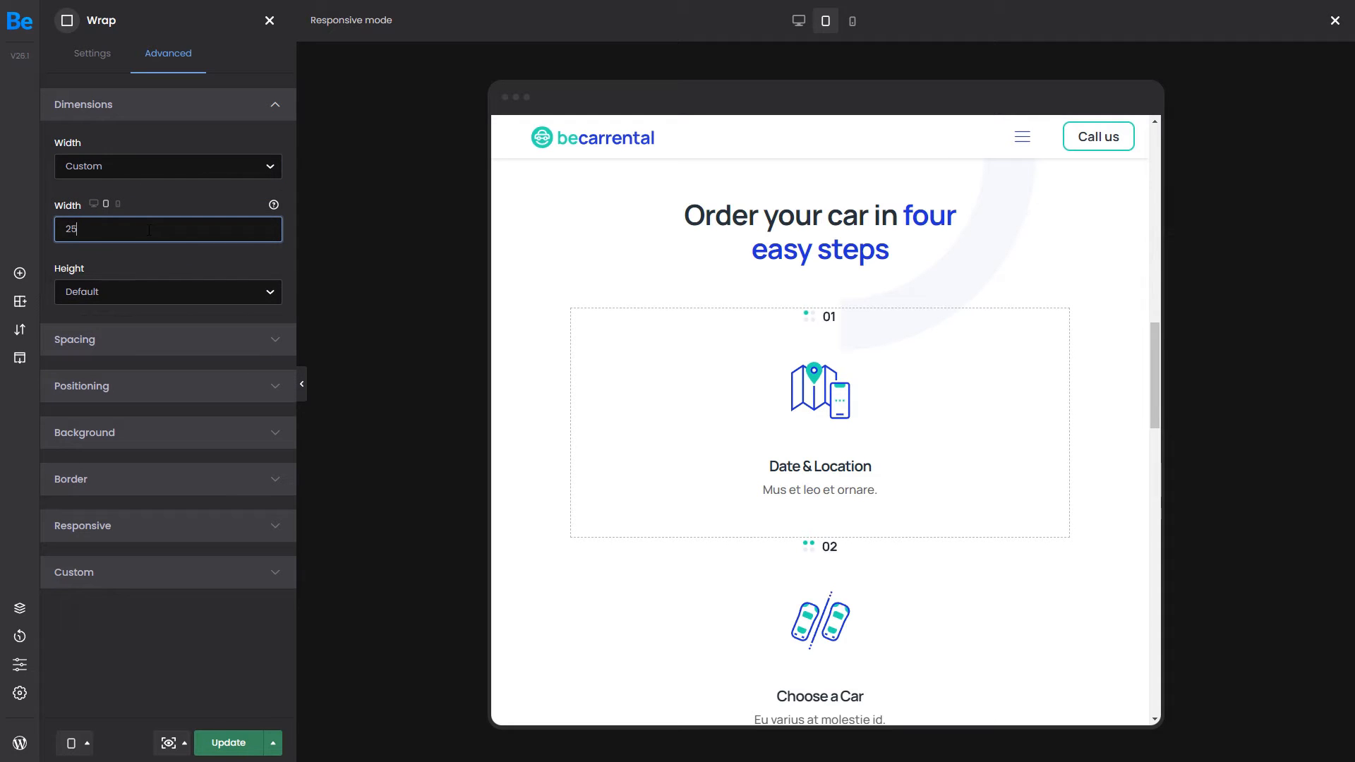
pyautogui.press('Return')
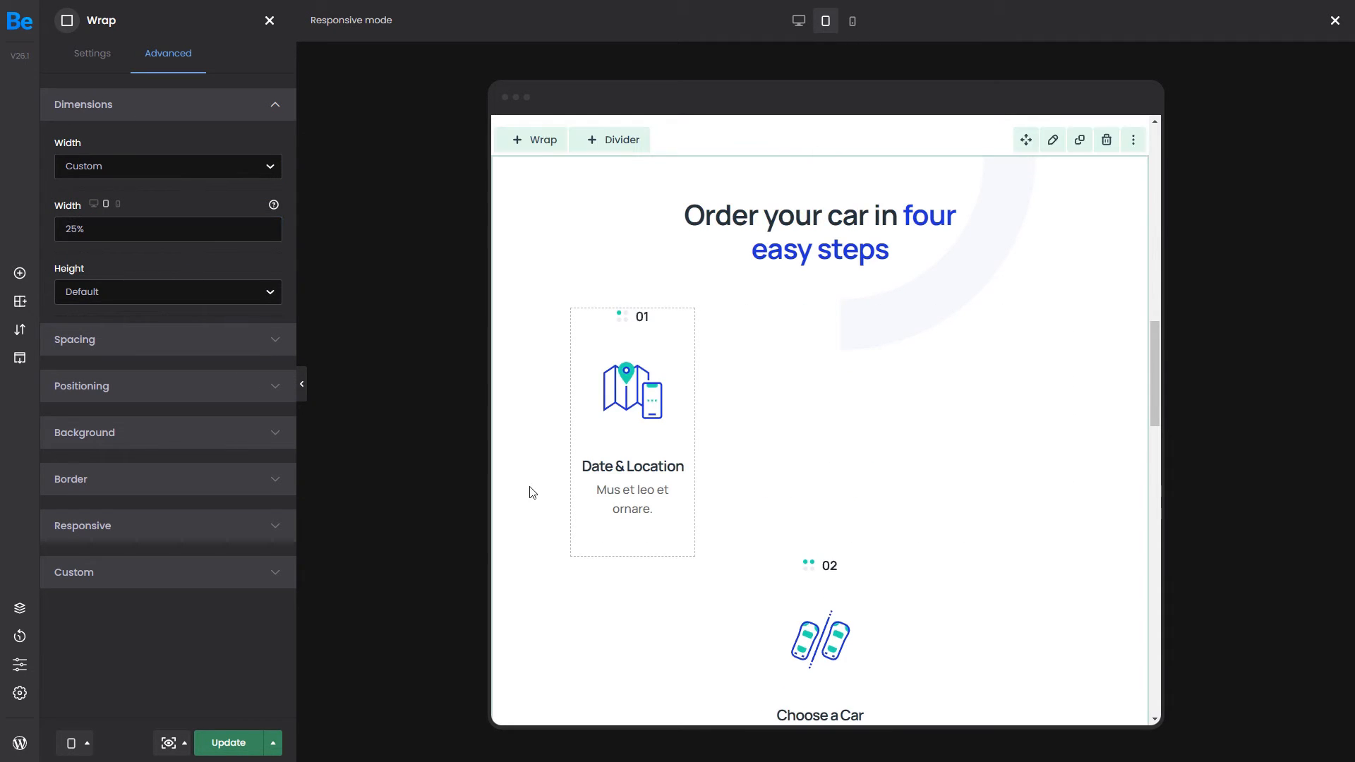
pyautogui.scroll(-3, 530, 493)
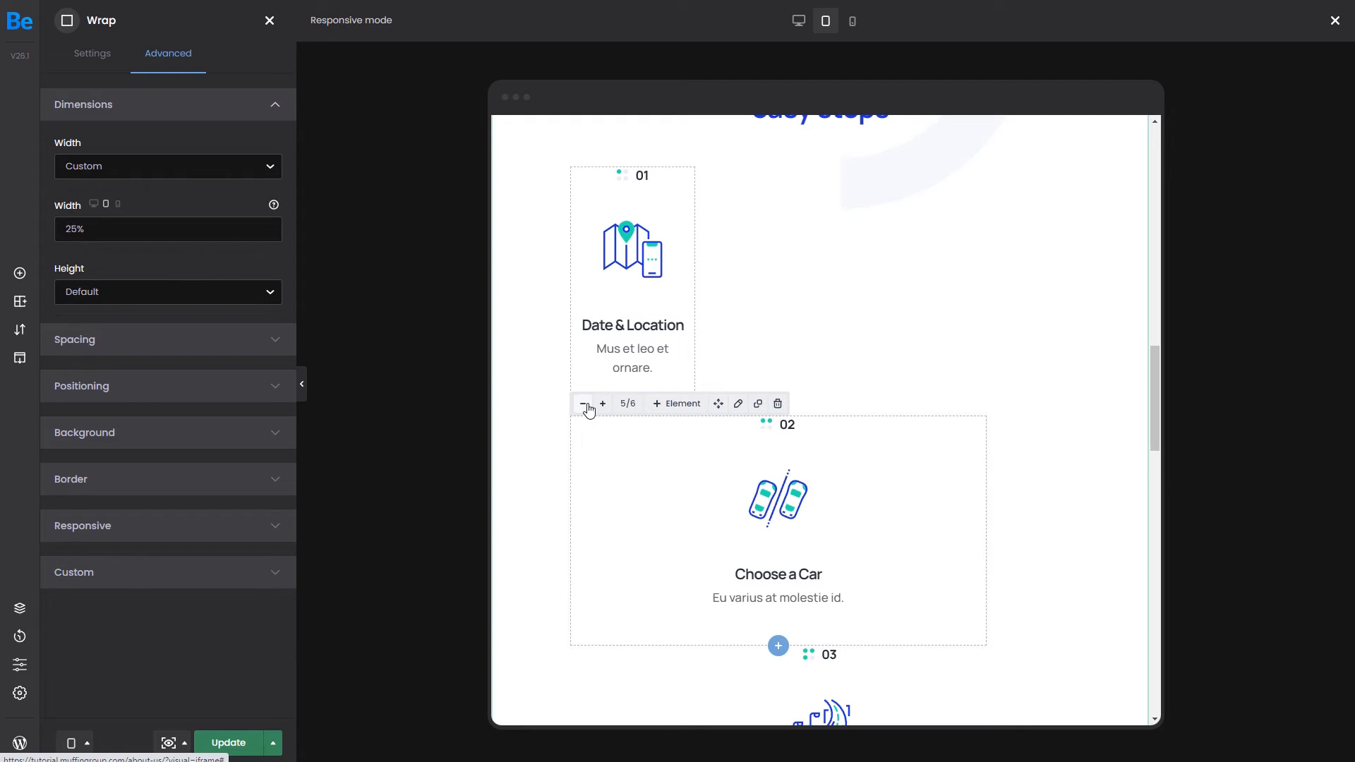
# Step: Adjust the 02 step card with the size buttons and return it to full width
pyautogui.click(582, 403)
pyautogui.click(727, 155)
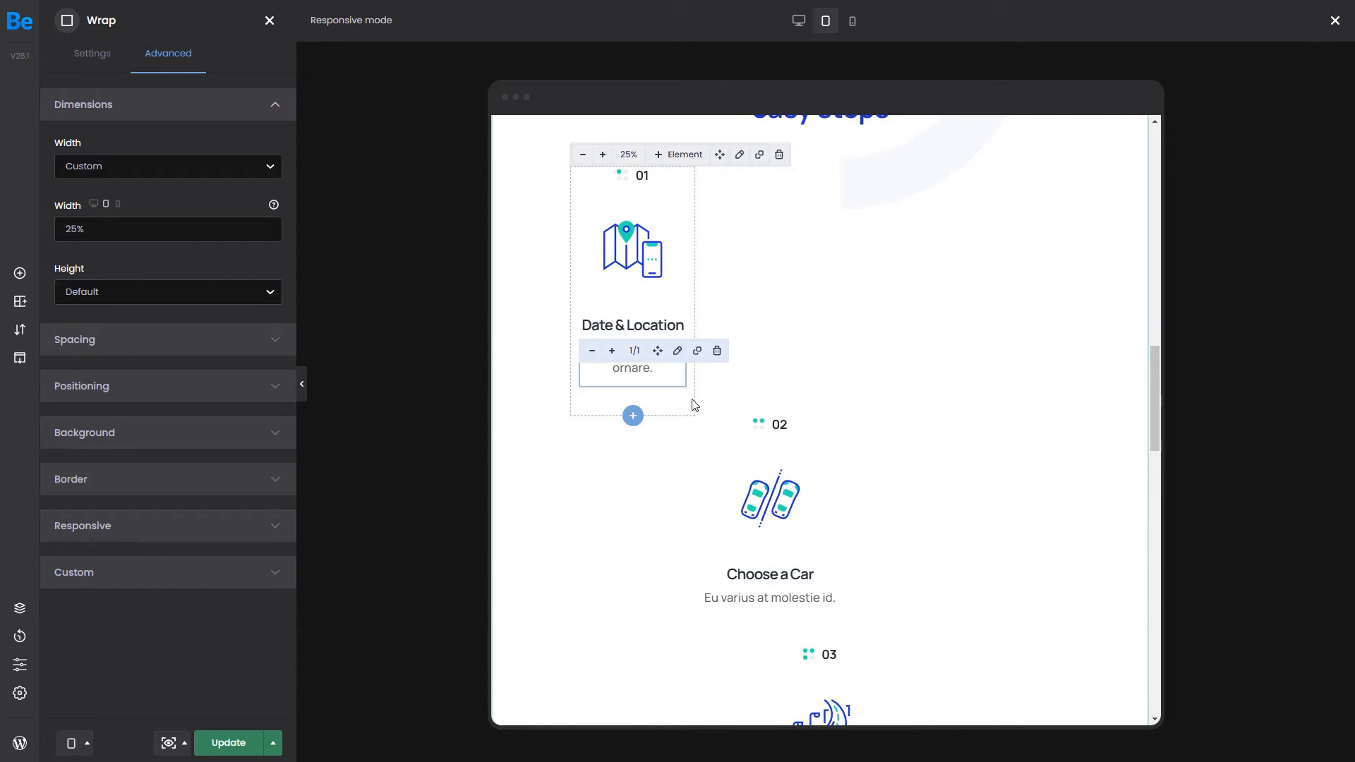
pyautogui.click(604, 403)
pyautogui.click(604, 405)
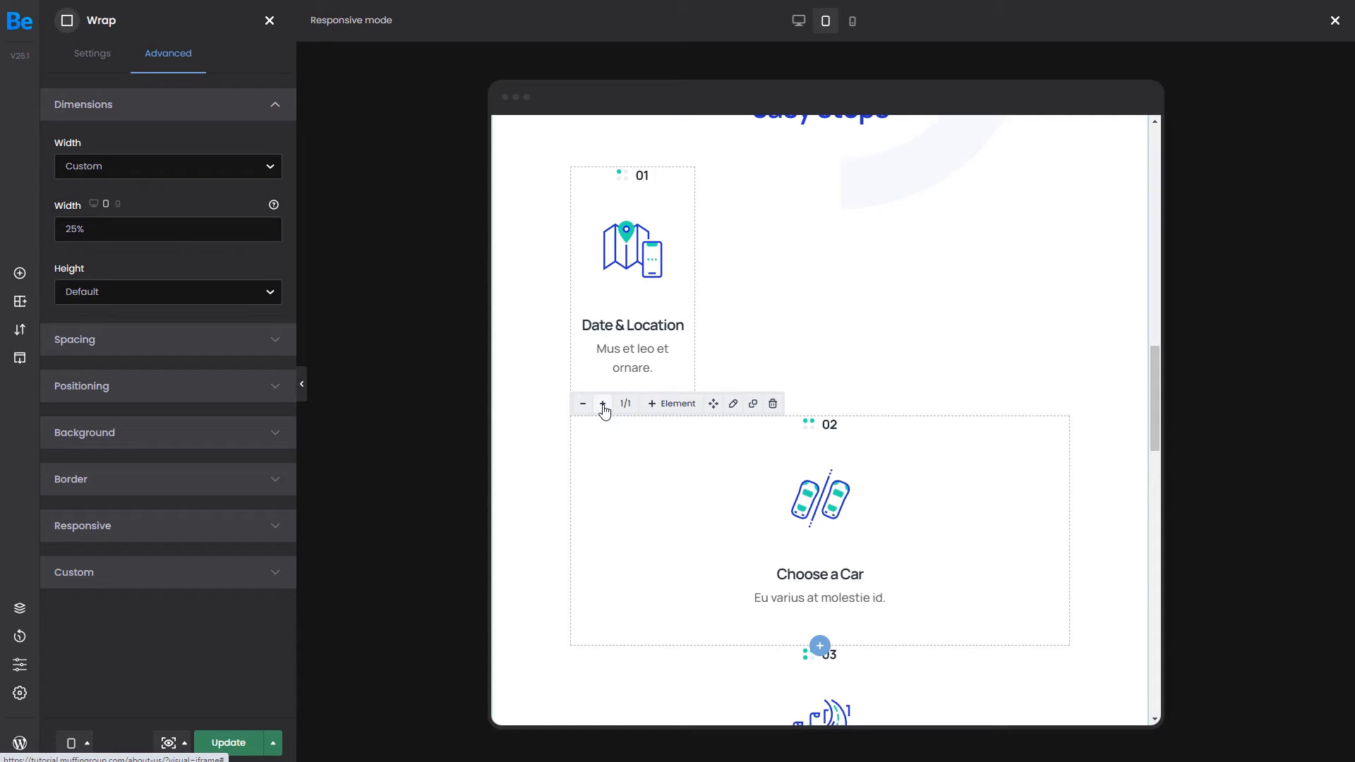
pyautogui.click(605, 411)
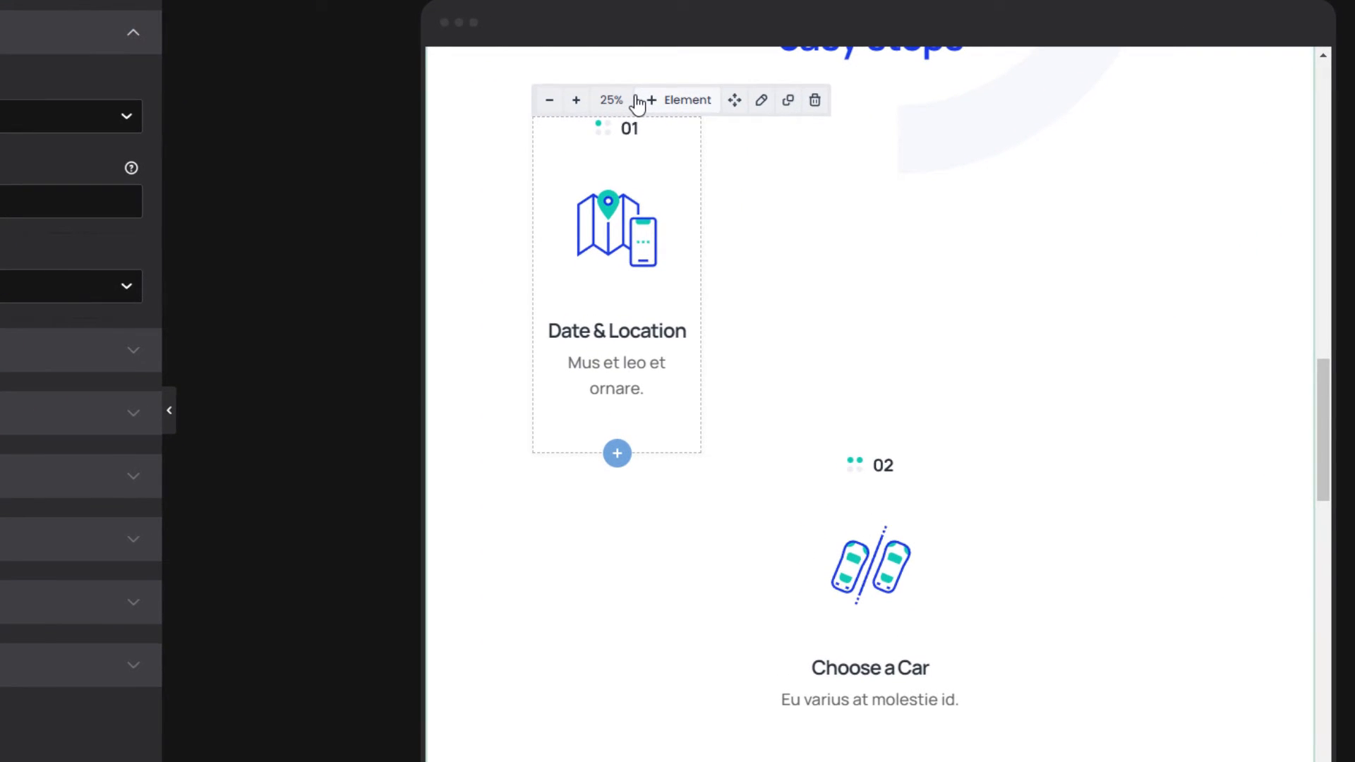
# Step: Copy step 01's style and paste it onto steps 02, 03 and 04 for quarter widths
pyautogui.rightClick(640, 118)
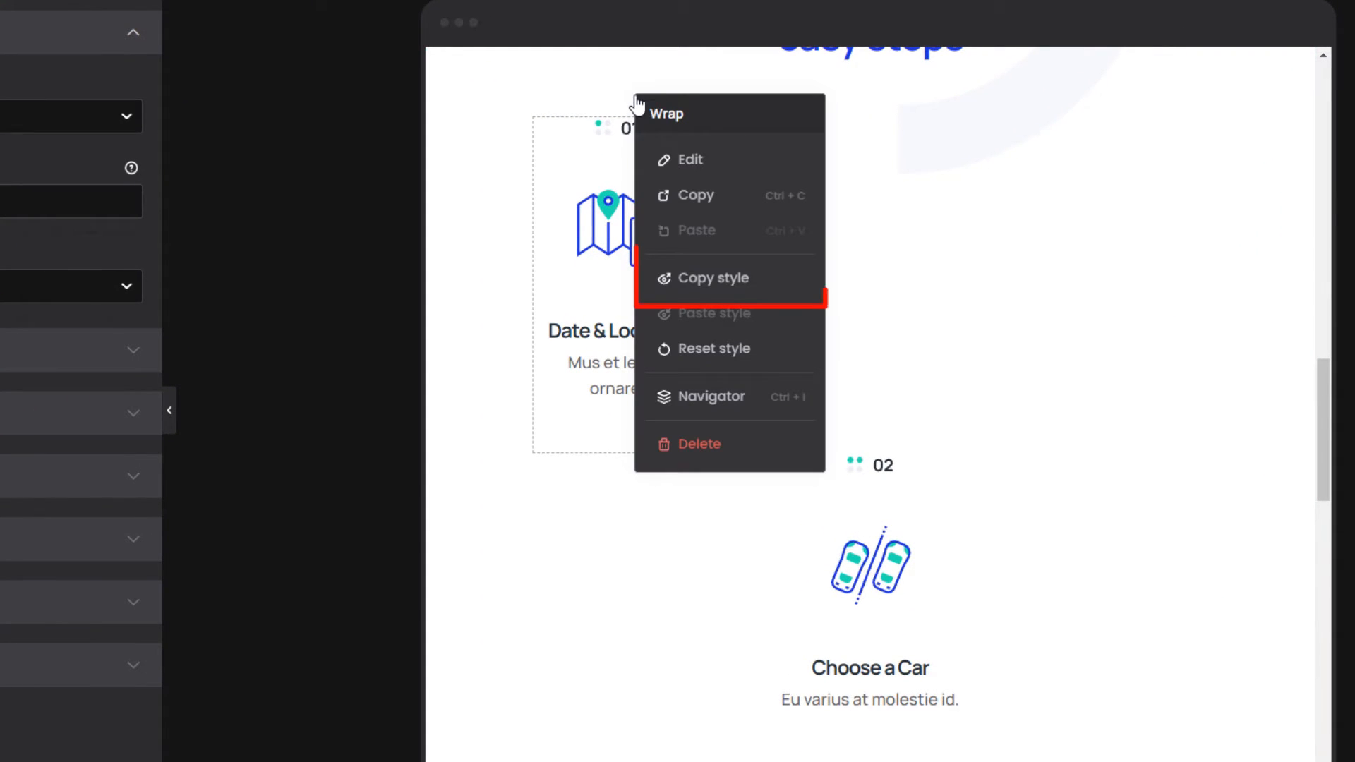
pyautogui.click(699, 283)
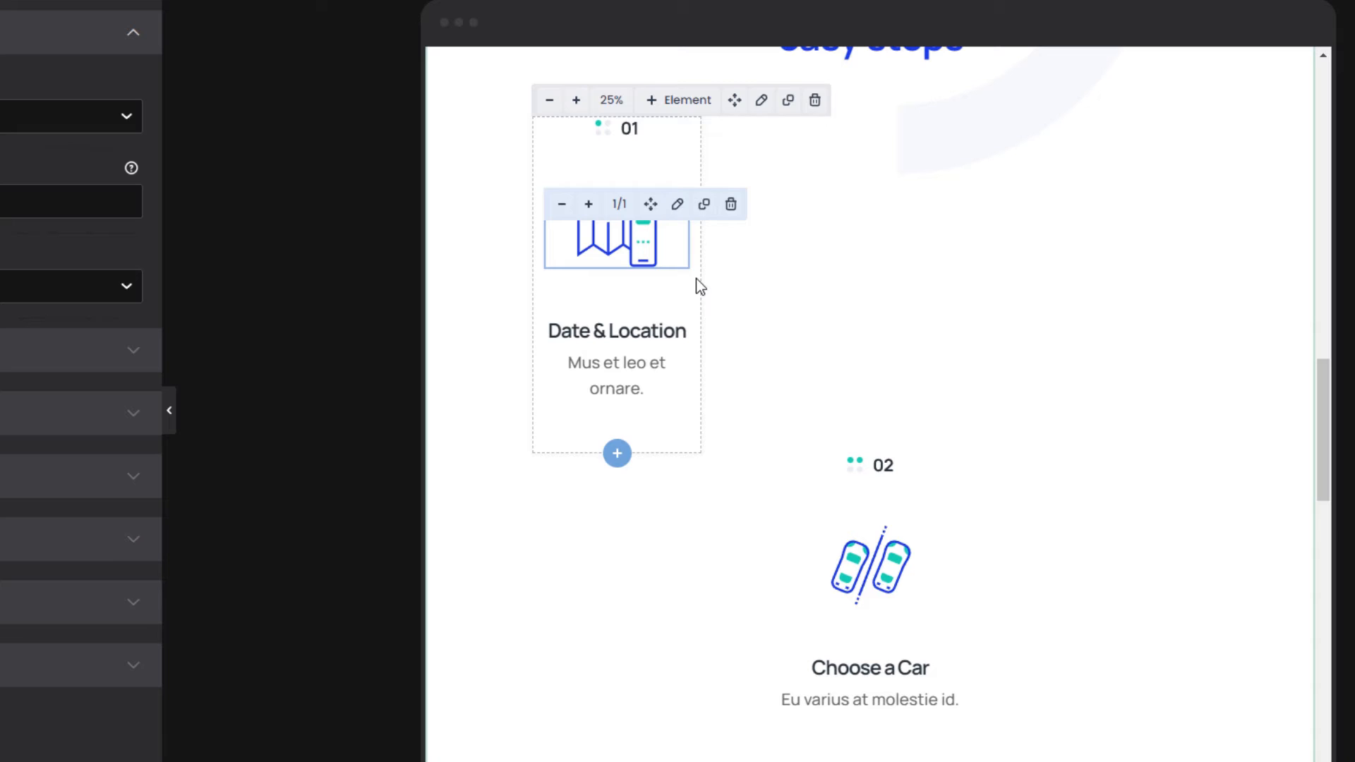
pyautogui.click(747, 472)
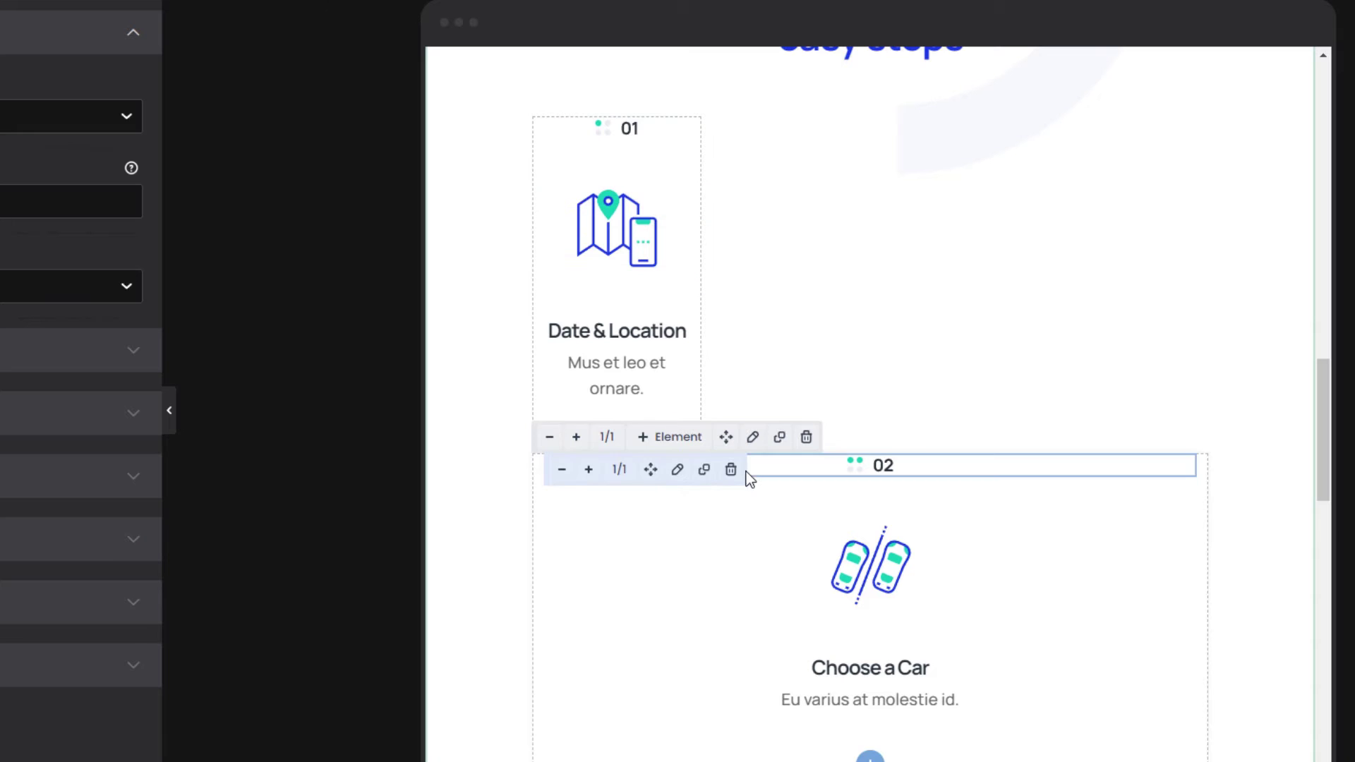
pyautogui.rightClick(706, 436)
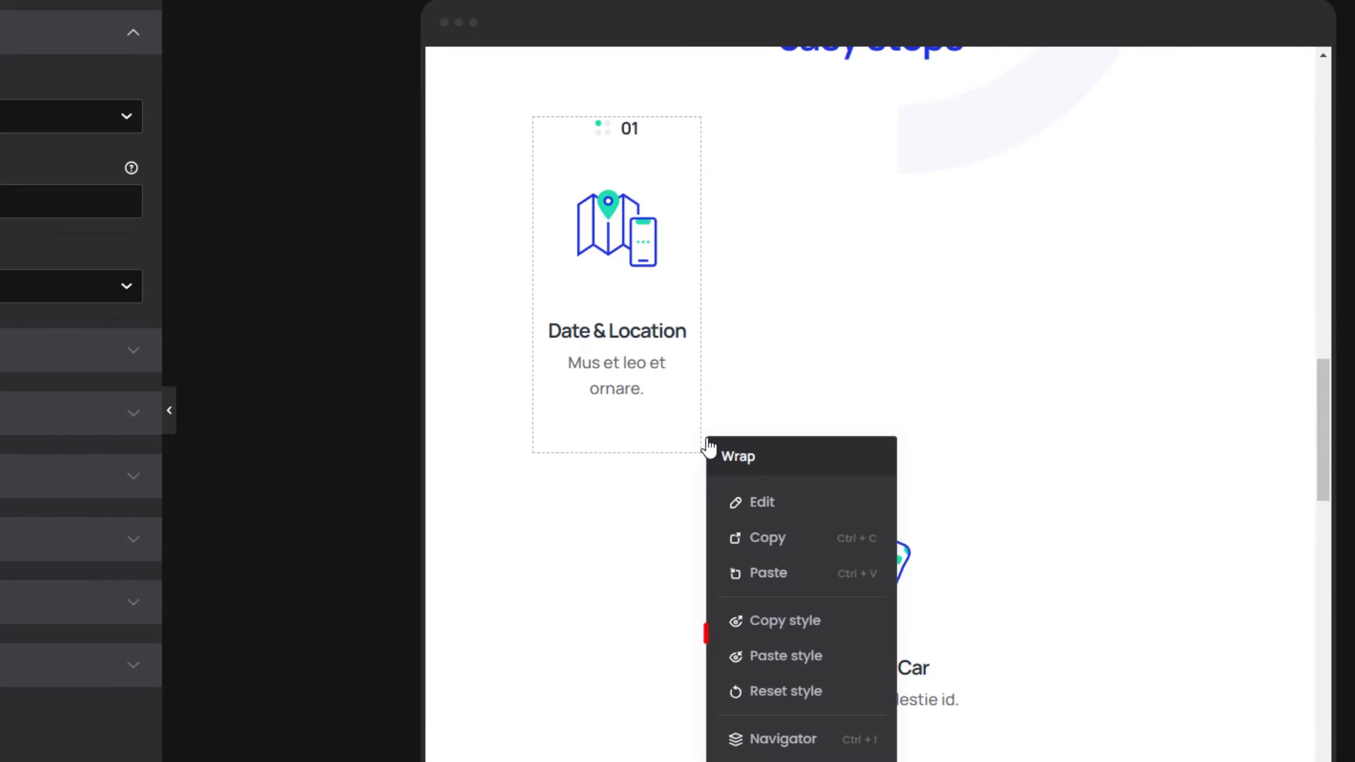
pyautogui.click(757, 655)
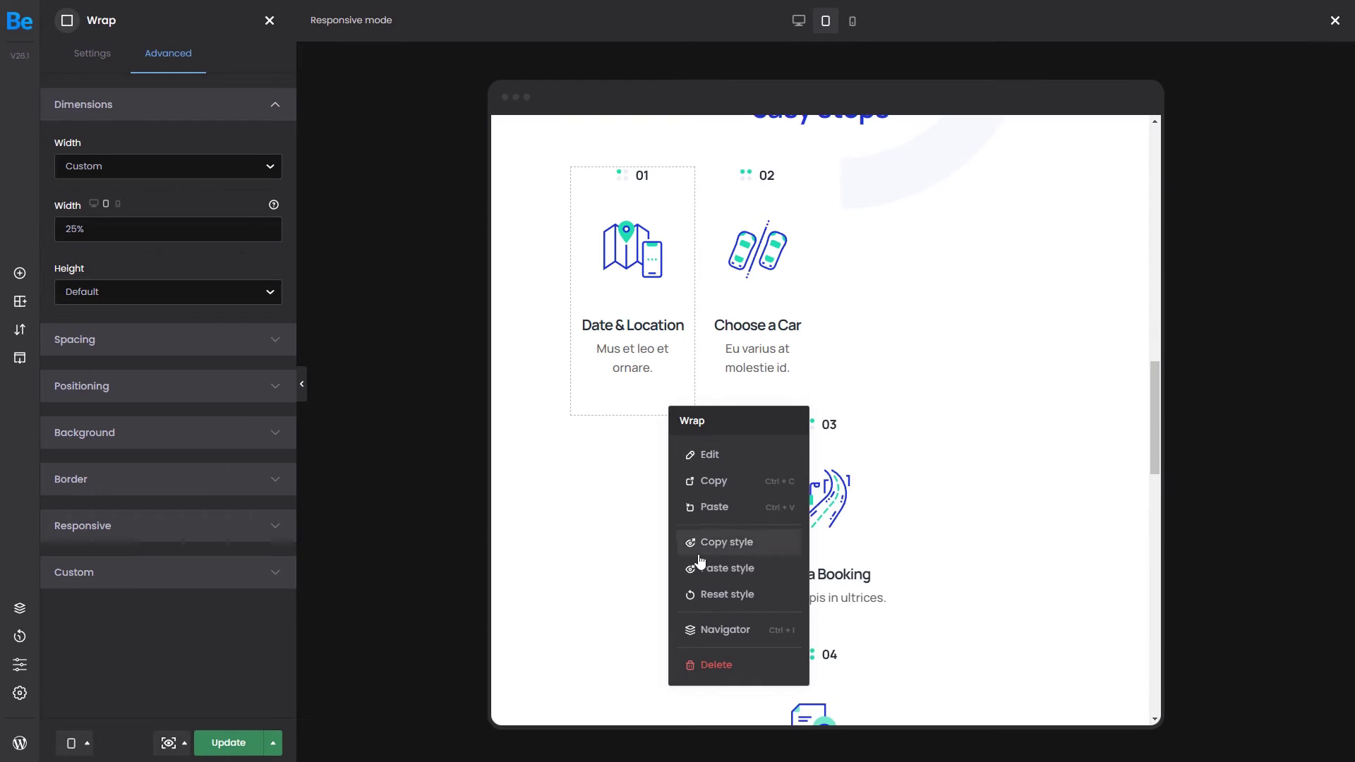
pyautogui.click(699, 561)
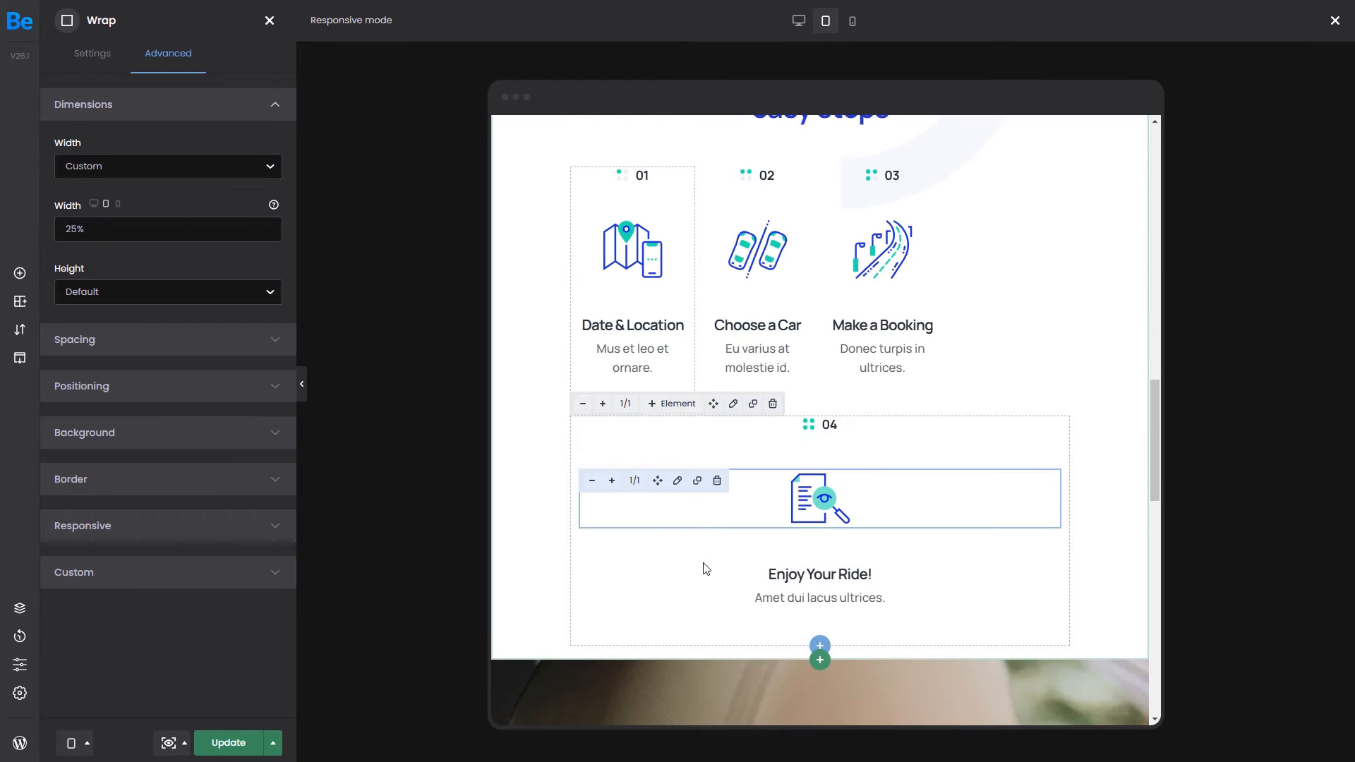
pyautogui.rightClick(706, 569)
pyautogui.click(727, 560)
pyautogui.scroll(3, 724, 557)
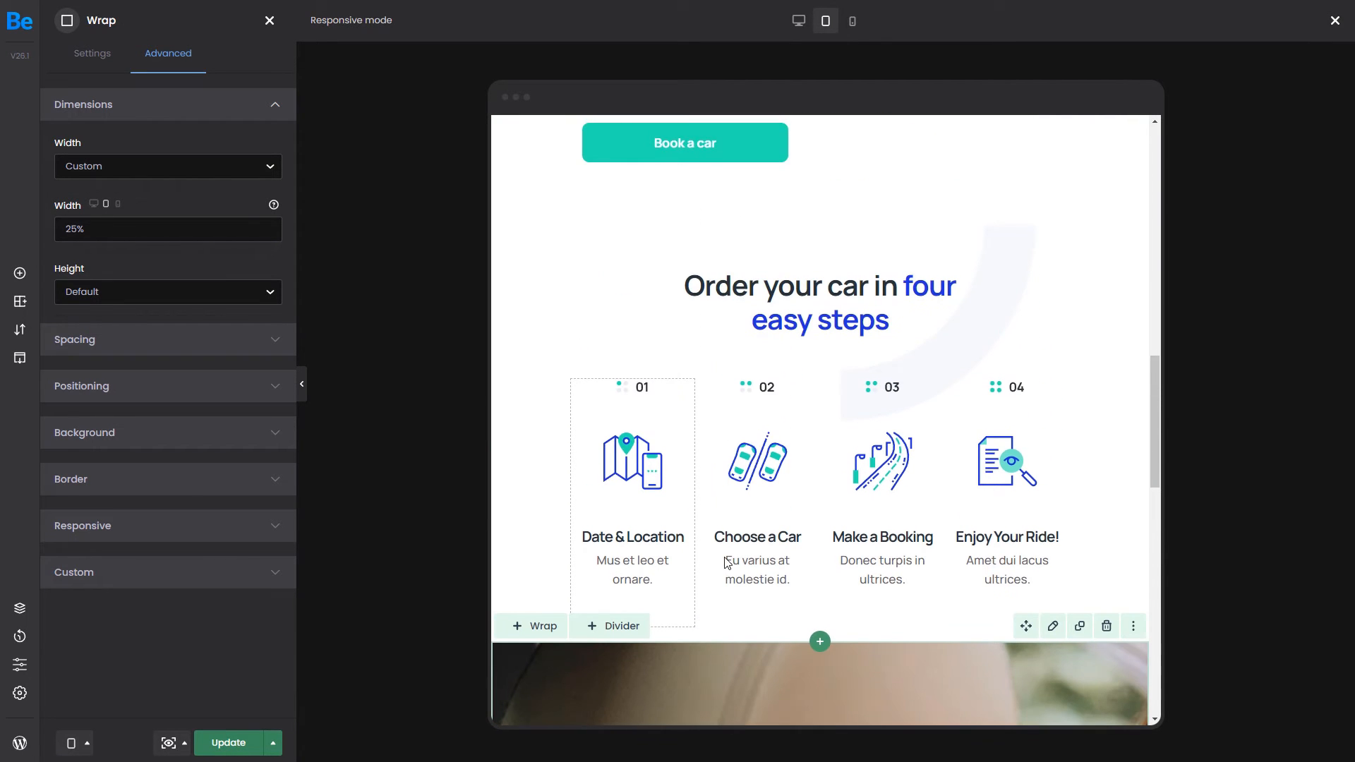
pyautogui.scroll(-5, 725, 557)
pyautogui.scroll(-5, 724, 557)
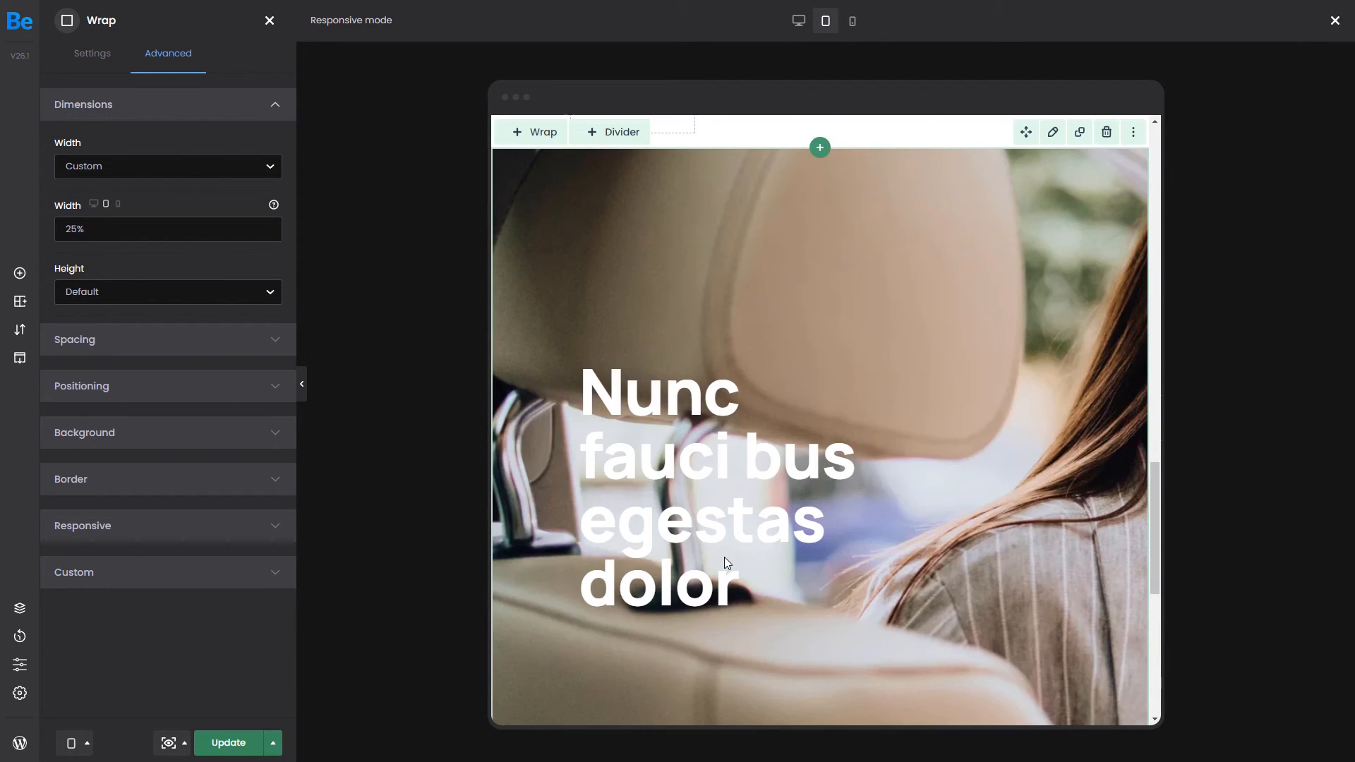
# Step: Set the hero heading 'Nunc fauci bus egestas dolor' to size 50 with line height 55
pyautogui.click(725, 557)
pyautogui.moveTo(718, 488)
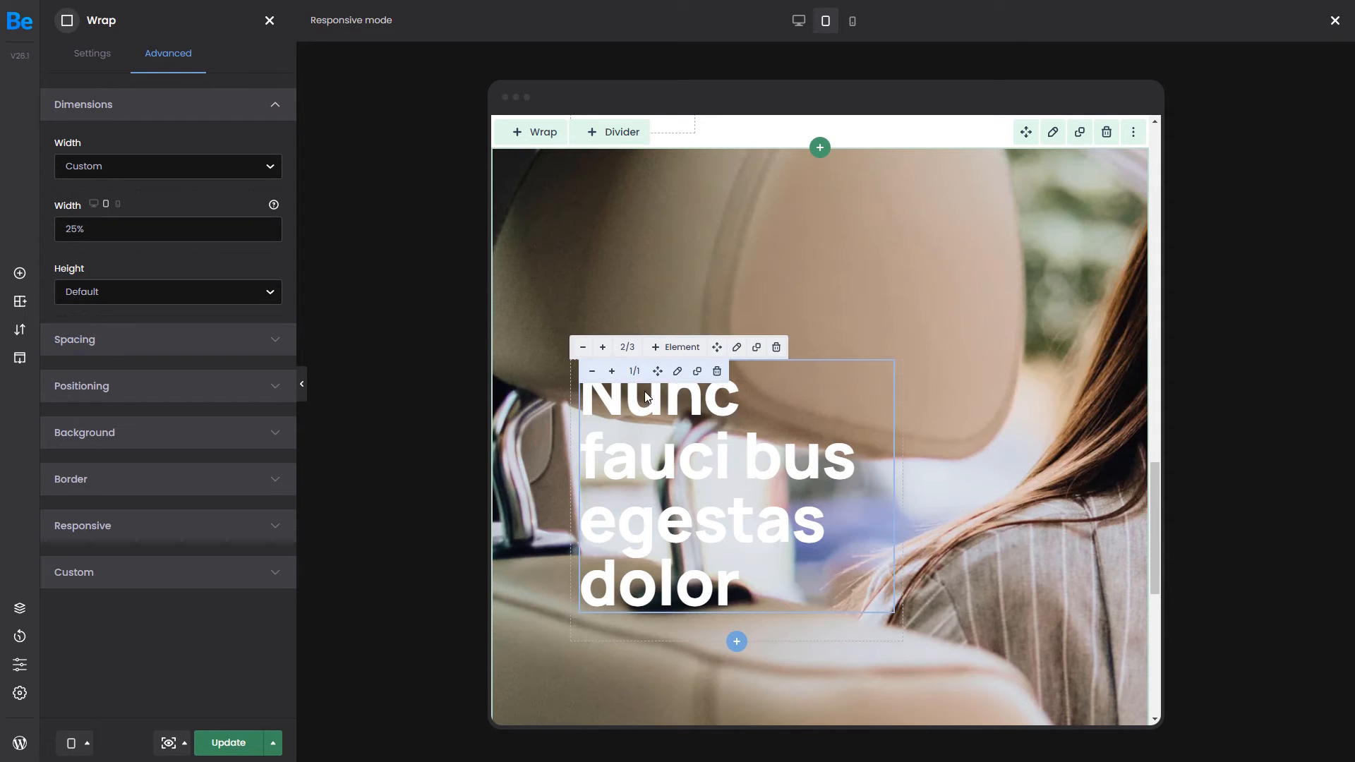
pyautogui.click(676, 372)
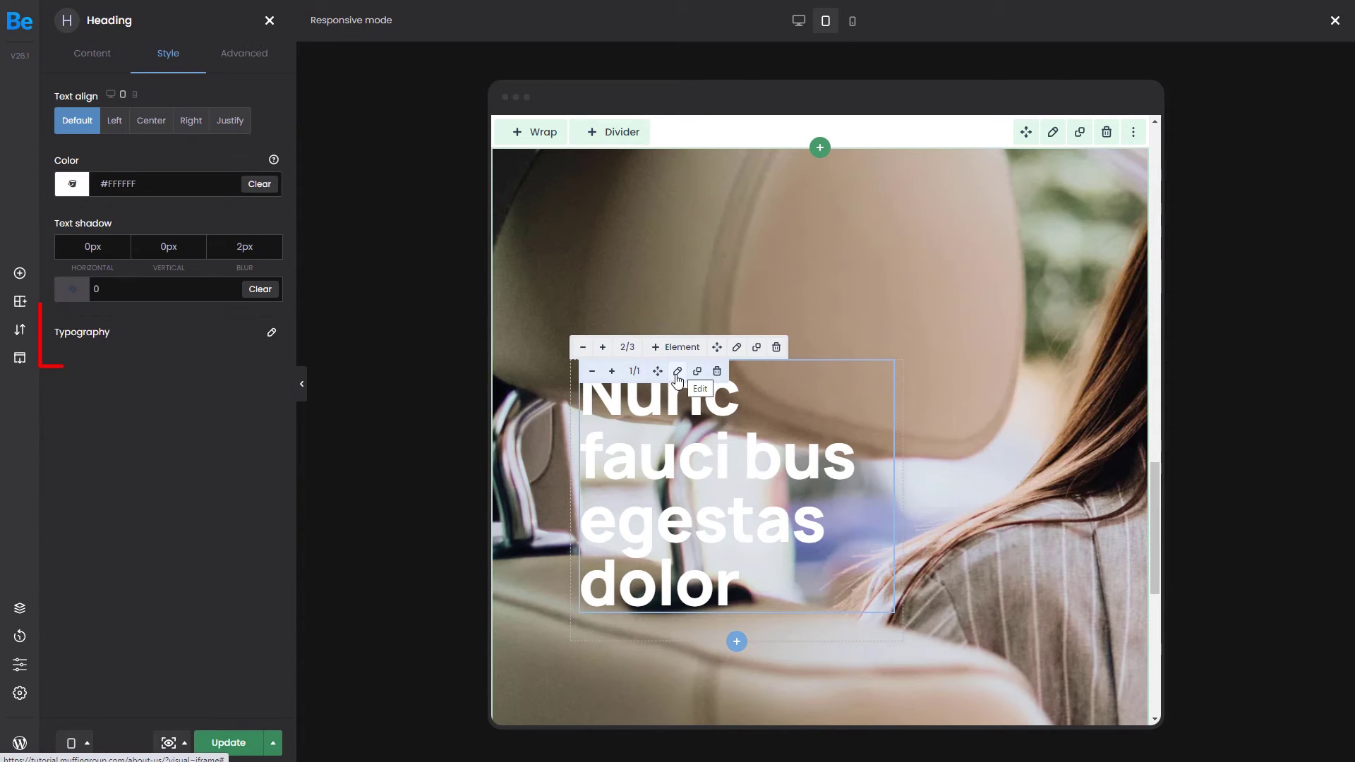
pyautogui.click(273, 336)
pyautogui.click(93, 394)
pyautogui.write('50')
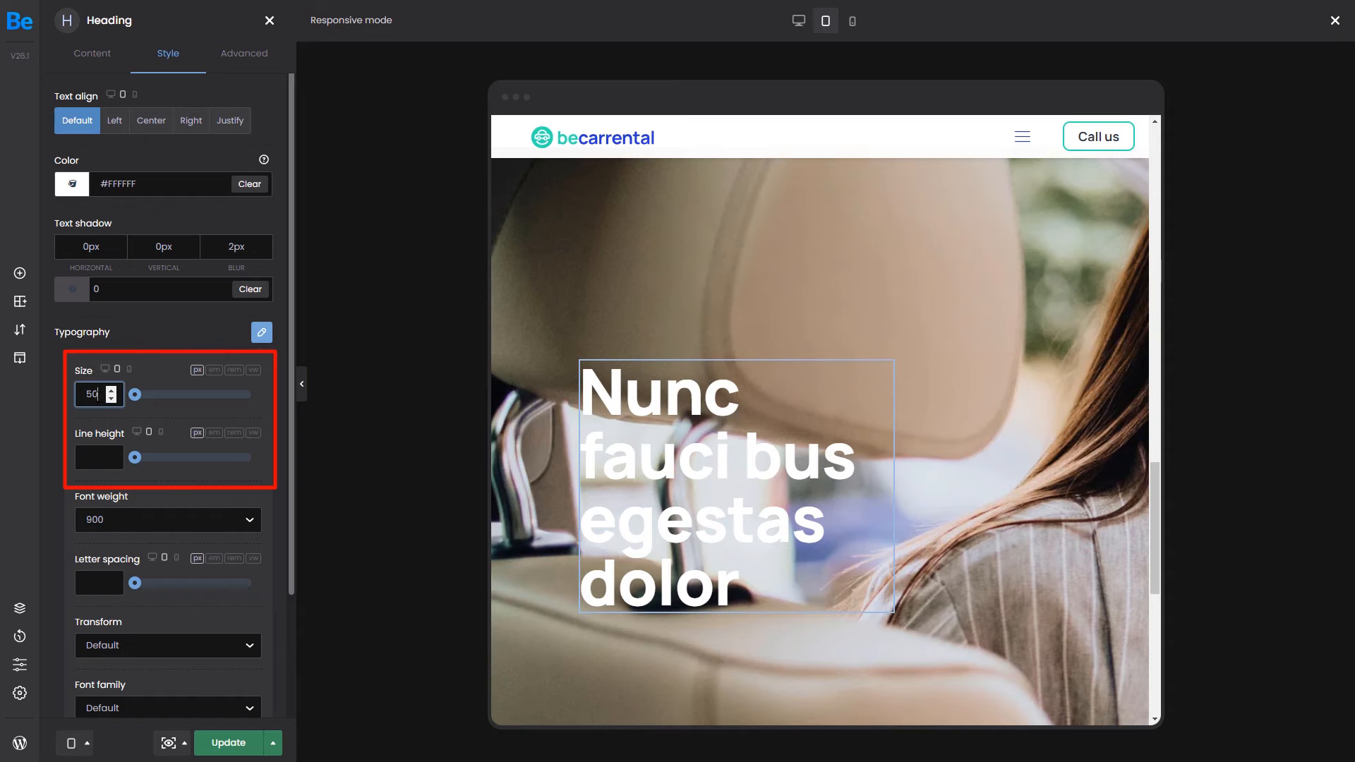
pyautogui.click(94, 457)
pyautogui.write('55')
pyautogui.click(167, 478)
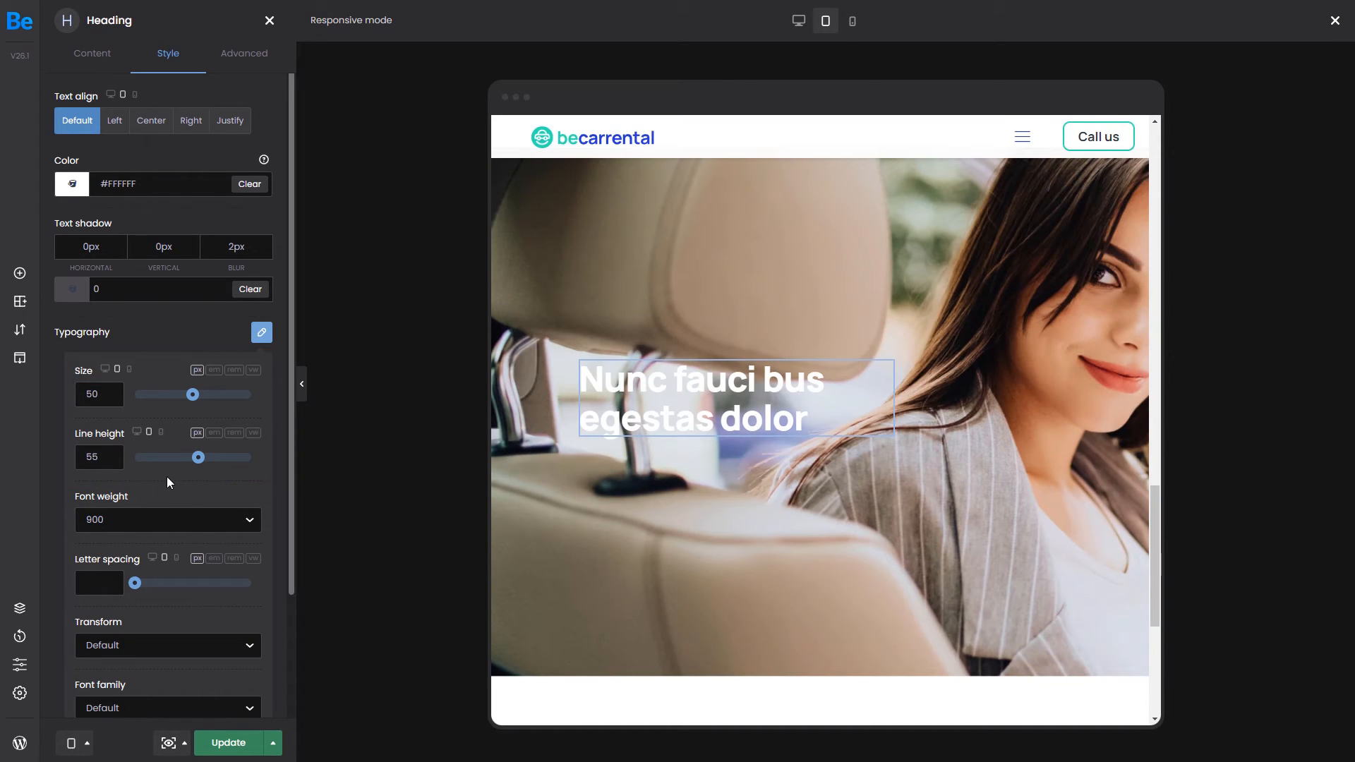
pyautogui.click(549, 460)
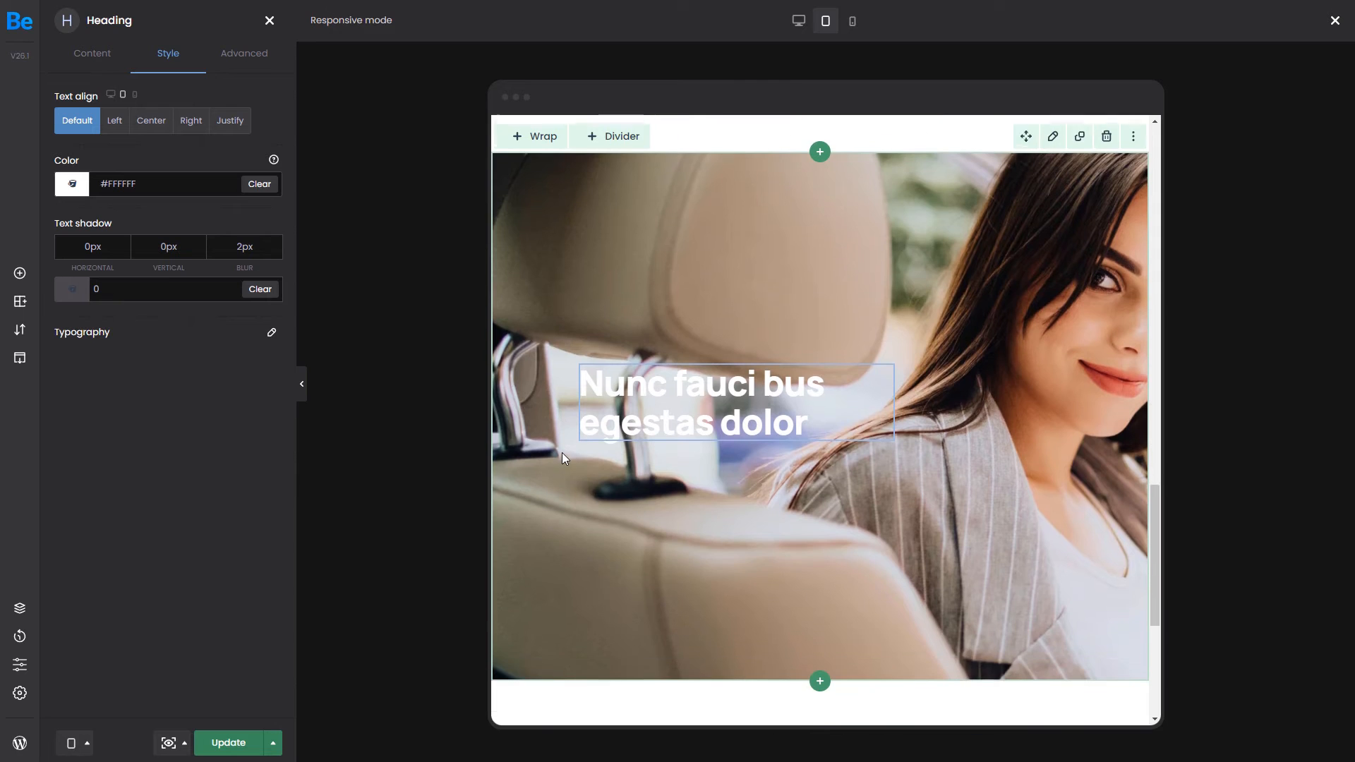
pyautogui.click(1052, 132)
# Step: Change the hero section's top and bottom padding from 300px to 100px
pyautogui.click(236, 157)
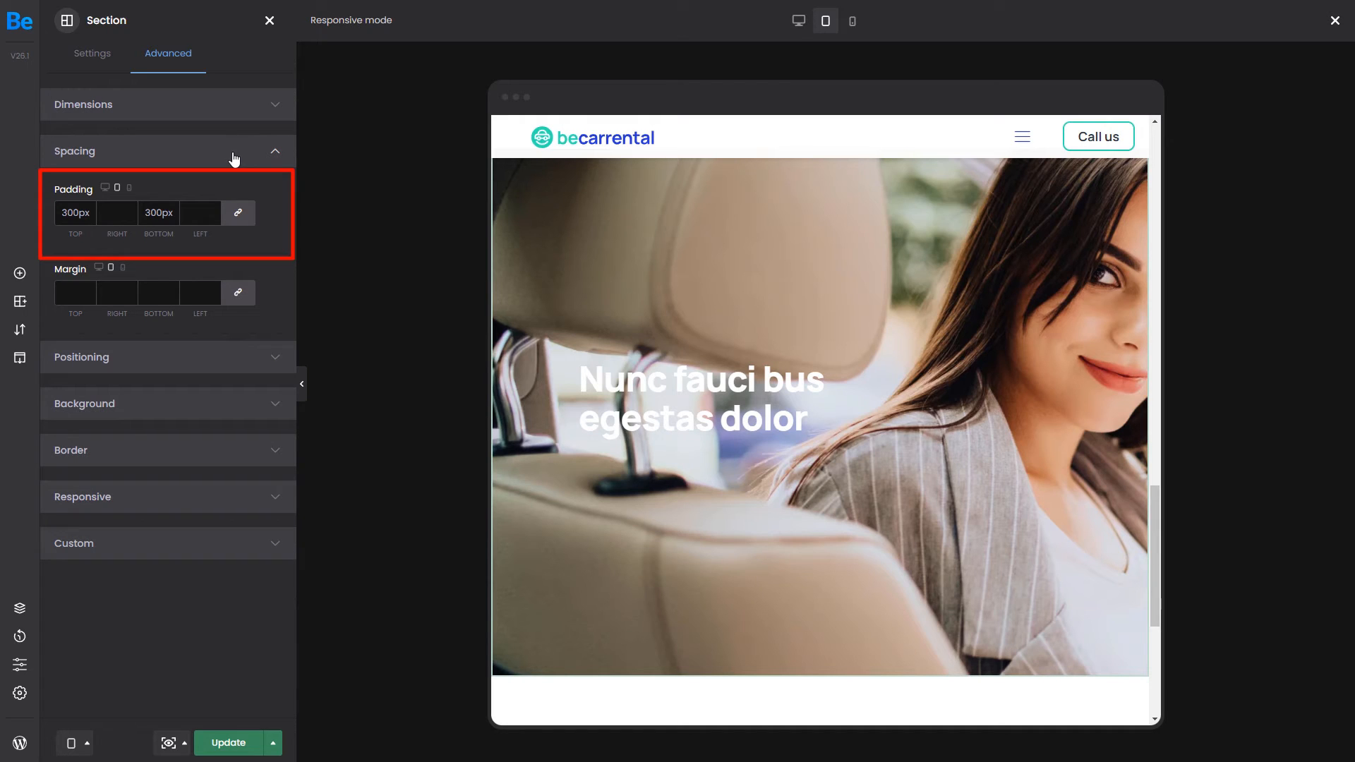
pyautogui.click(118, 212)
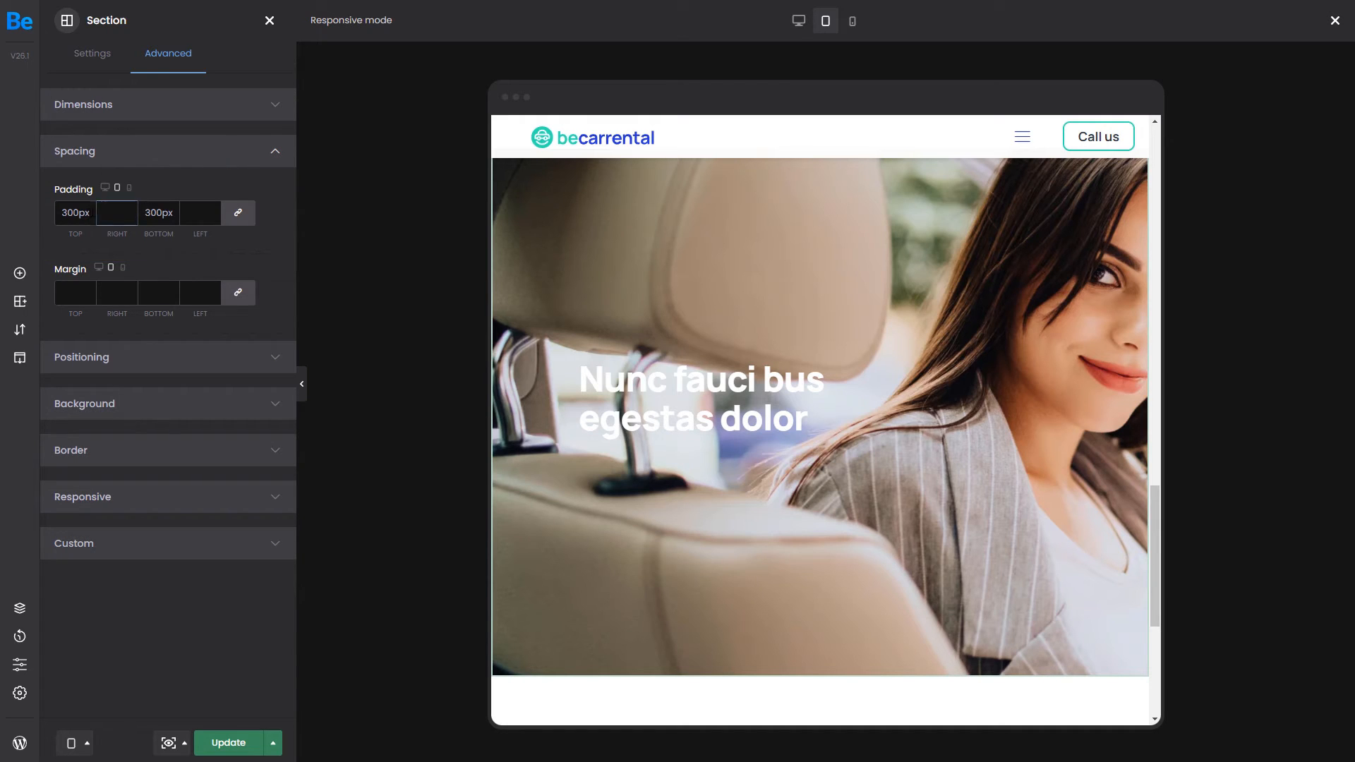
pyautogui.hotkey('shift', 'Tab')
pyautogui.write('10')
pyautogui.press('Tab')
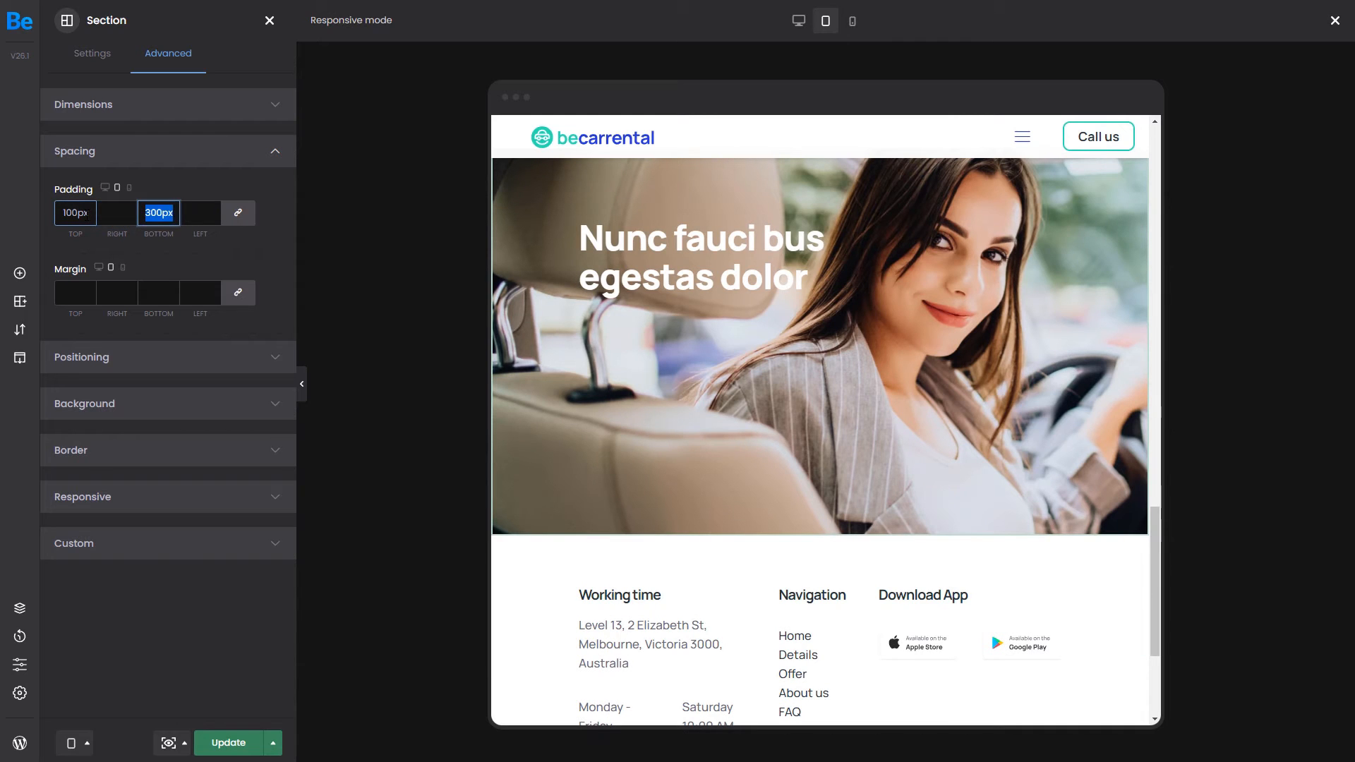
pyautogui.write('100')
pyautogui.click(170, 251)
pyautogui.moveTo(589, 347)
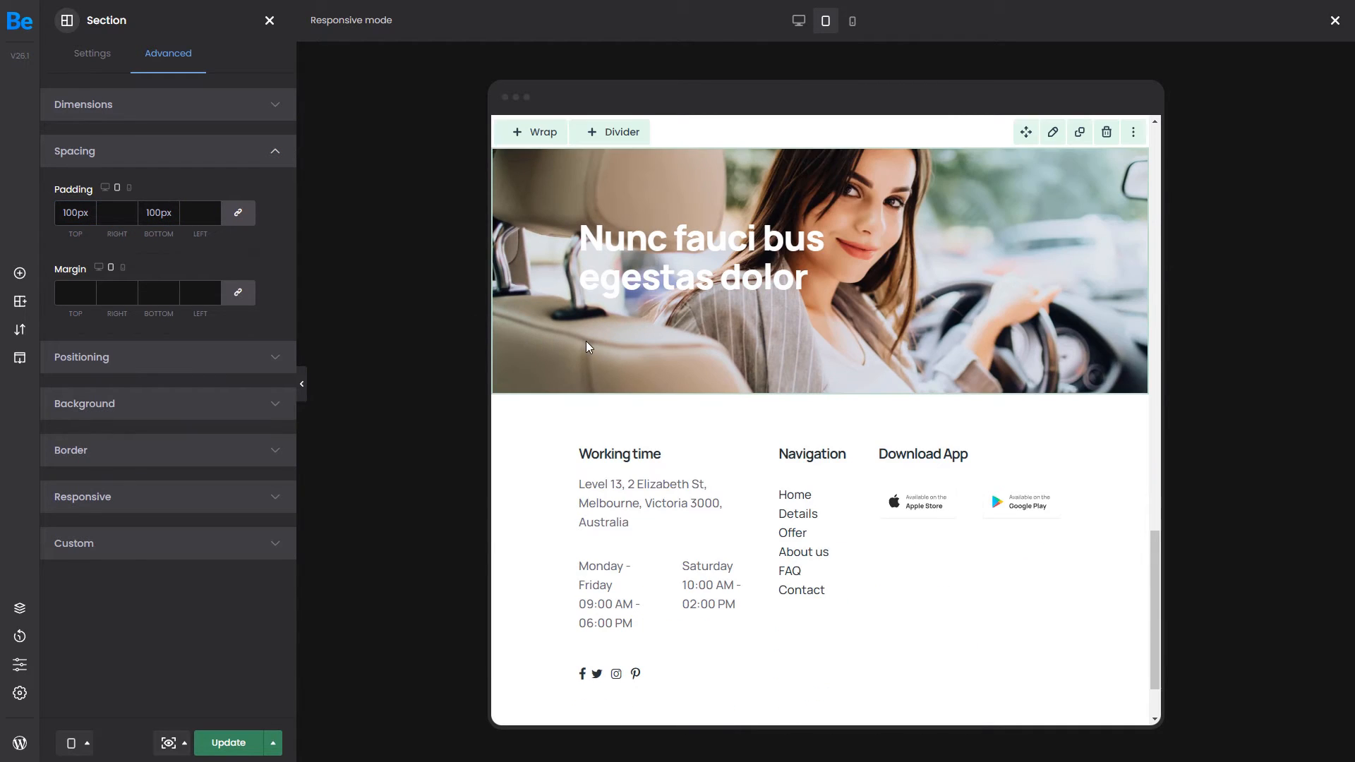
pyautogui.scroll(1, 588, 348)
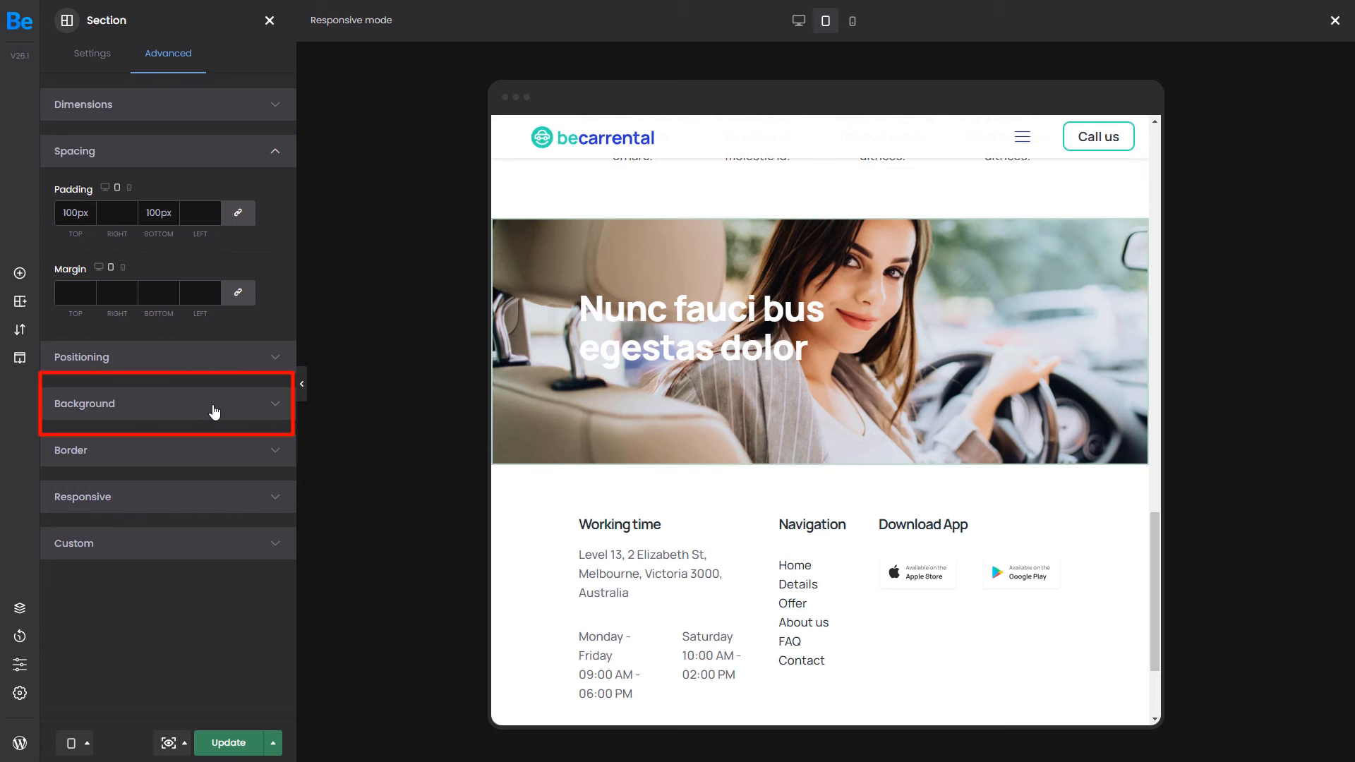
# Step: Set the hero section background to the steering-wheel car-interior photo from the Media Library
pyautogui.click(214, 412)
pyautogui.click(245, 481)
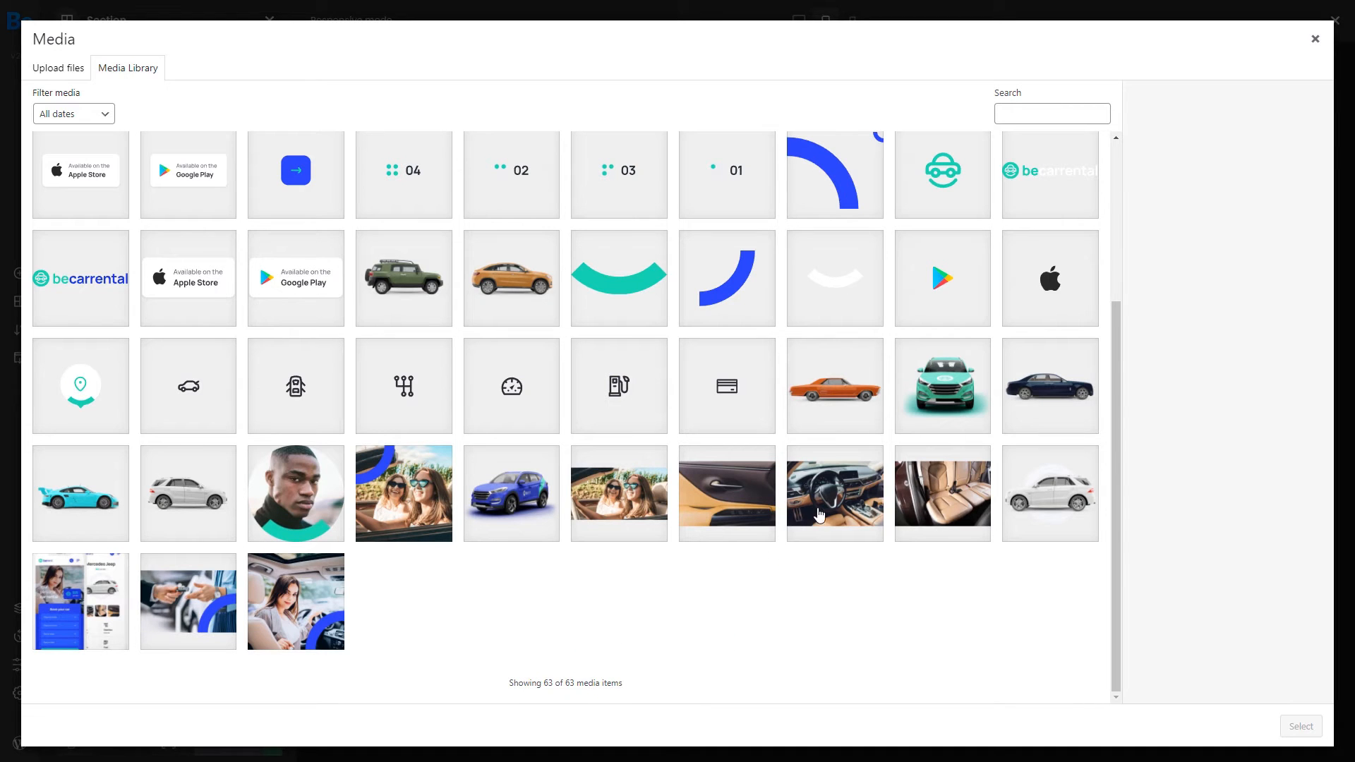
pyautogui.click(835, 493)
pyautogui.click(1301, 727)
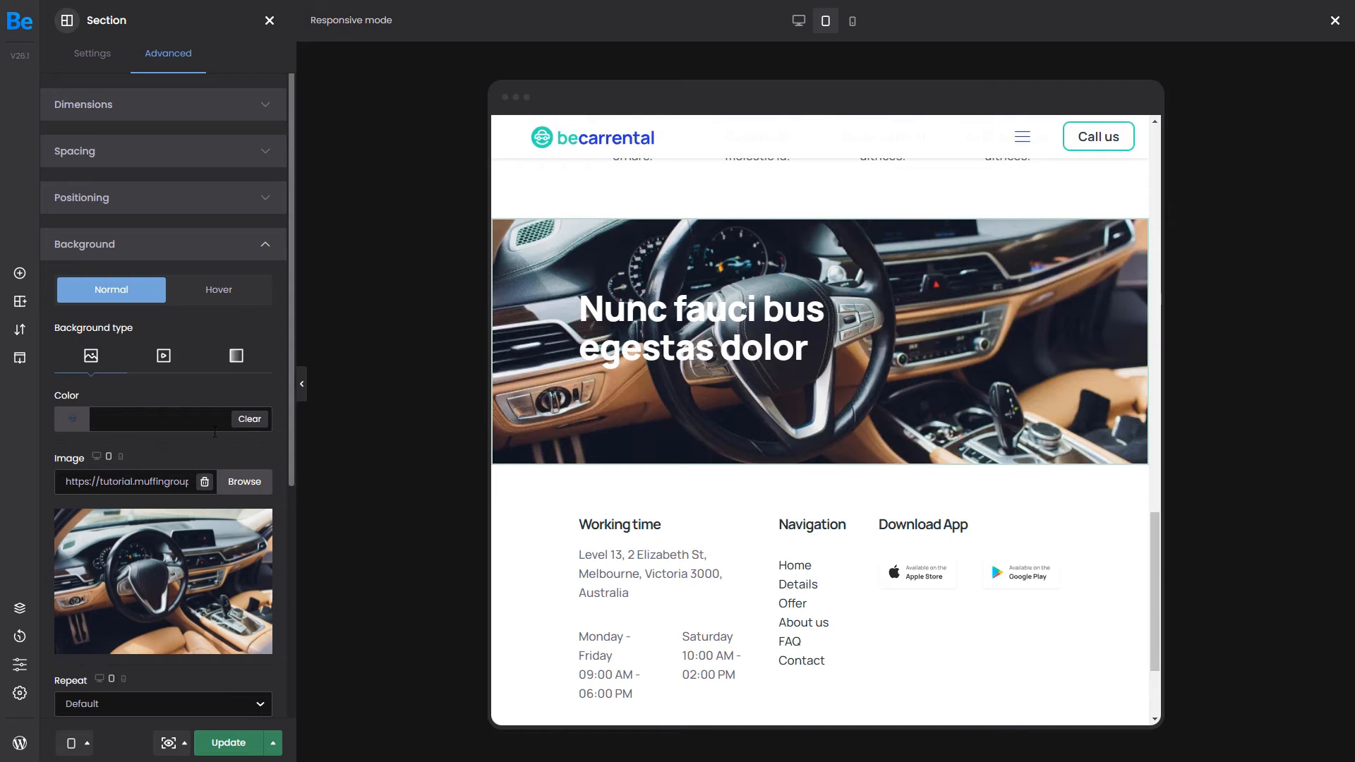
pyautogui.scroll(-3, 214, 431)
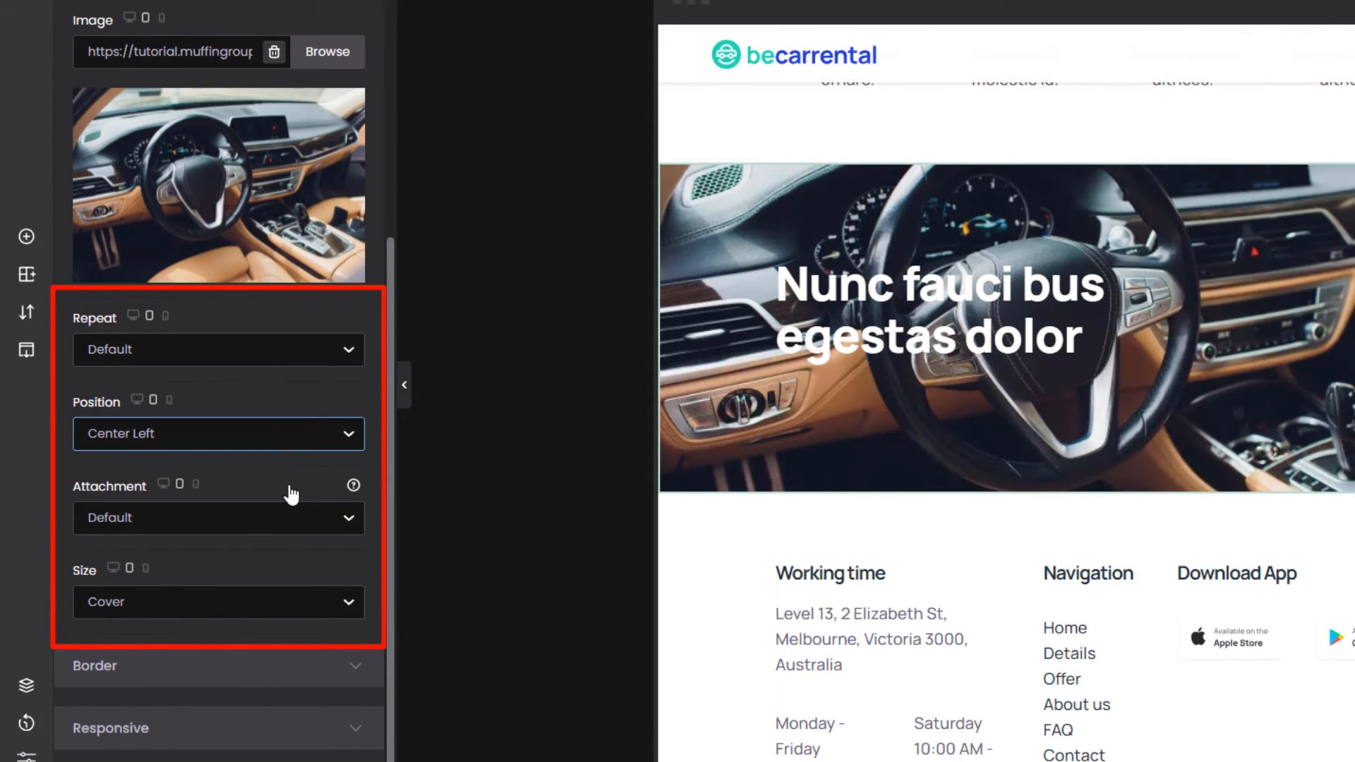
pyautogui.click(293, 494)
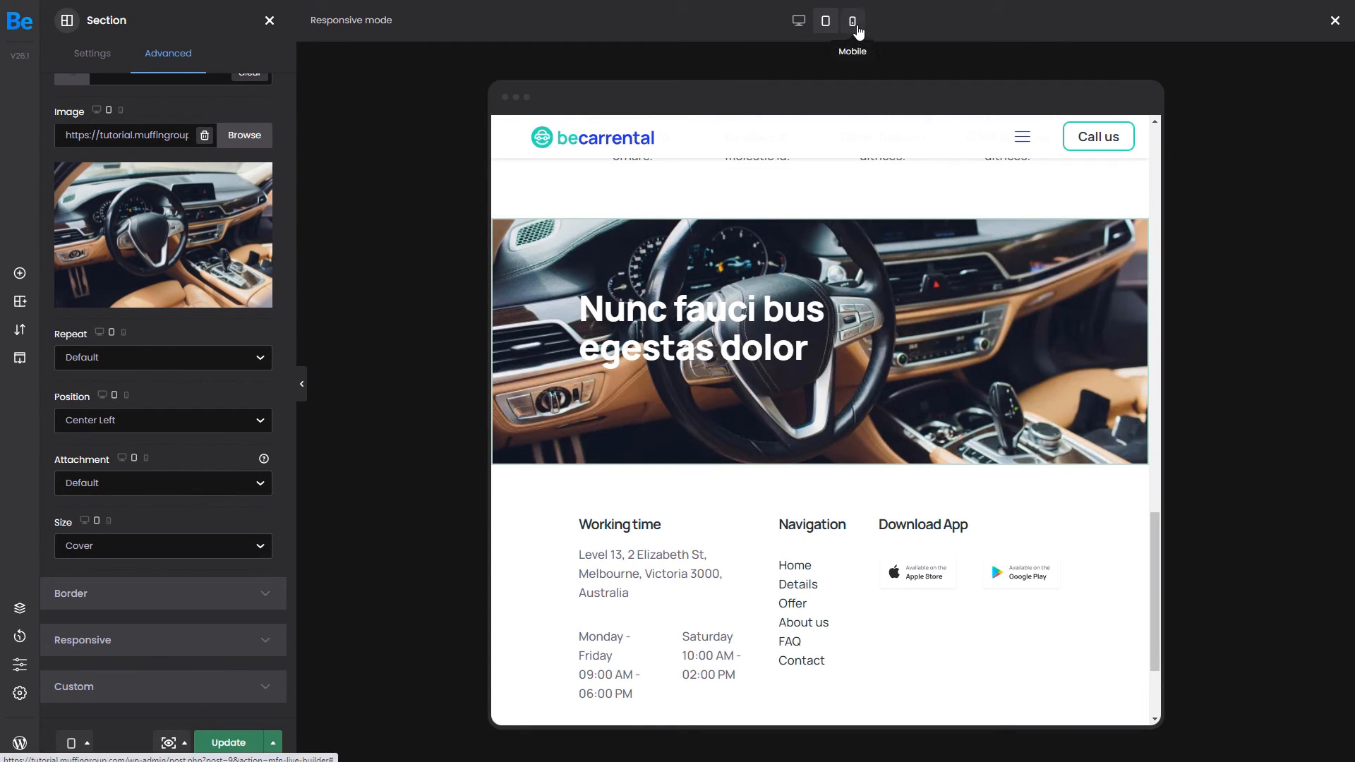
# Step: On mobile, give the About us heading size 30, line height 40 and center alignment
pyautogui.click(852, 21)
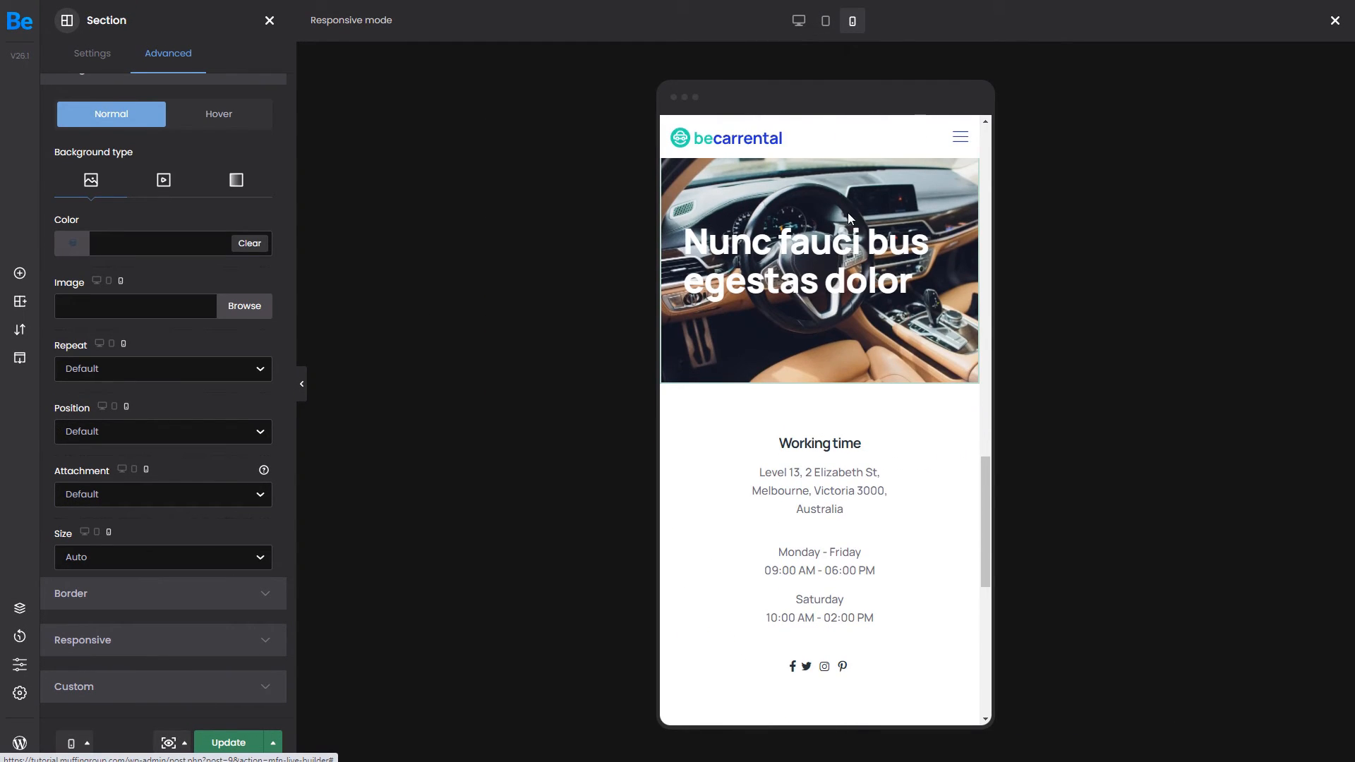
pyautogui.scroll(5, 846, 347)
pyautogui.scroll(5, 846, 346)
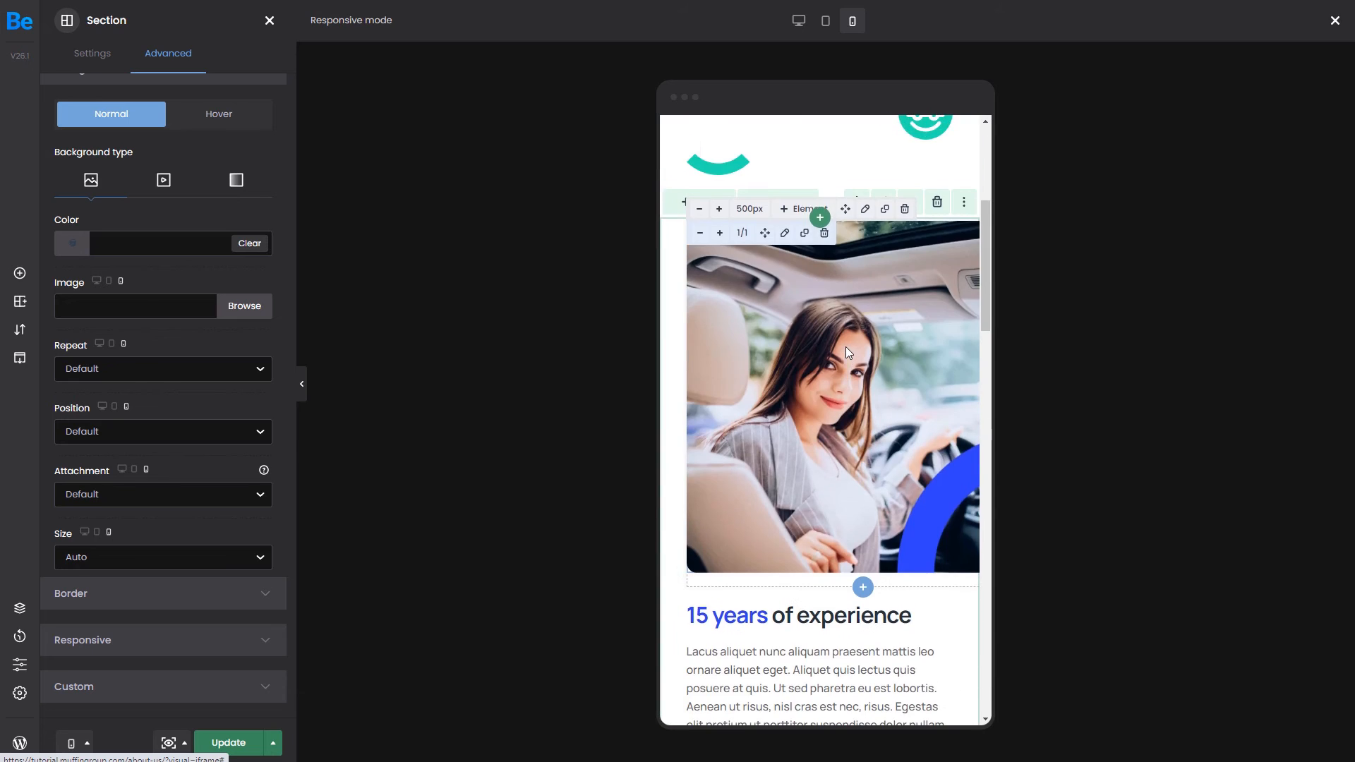
pyautogui.scroll(5, 847, 345)
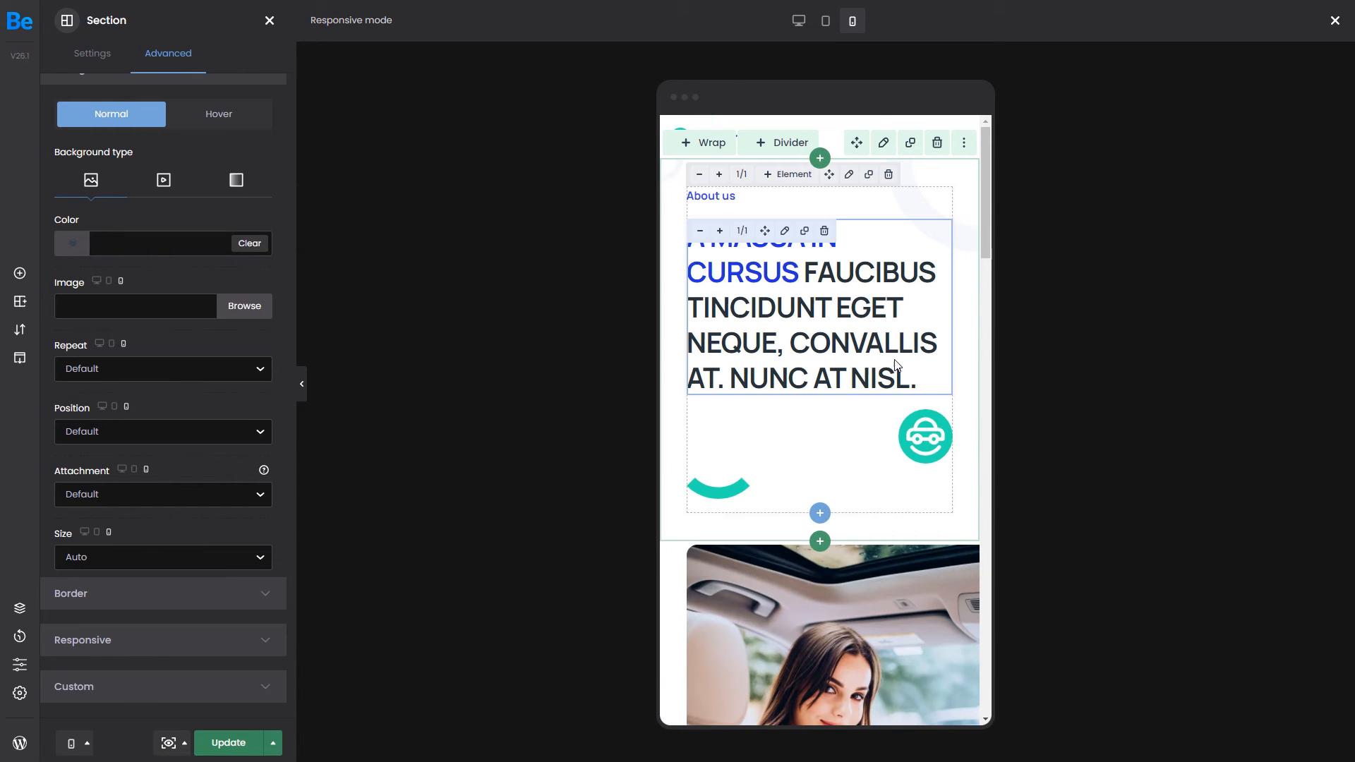
pyautogui.click(783, 235)
pyautogui.click(261, 333)
pyautogui.click(98, 394)
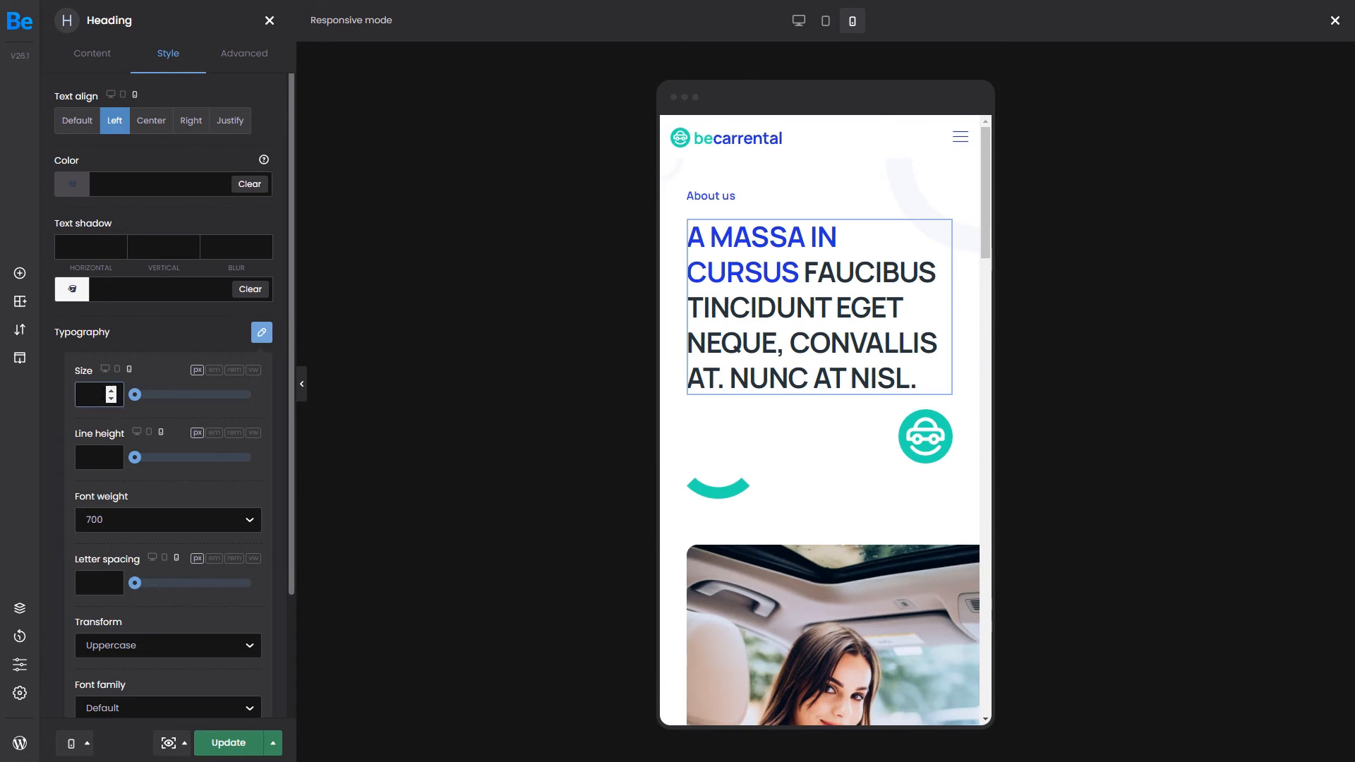
pyautogui.write('30')
pyautogui.click(98, 457)
pyautogui.write('40')
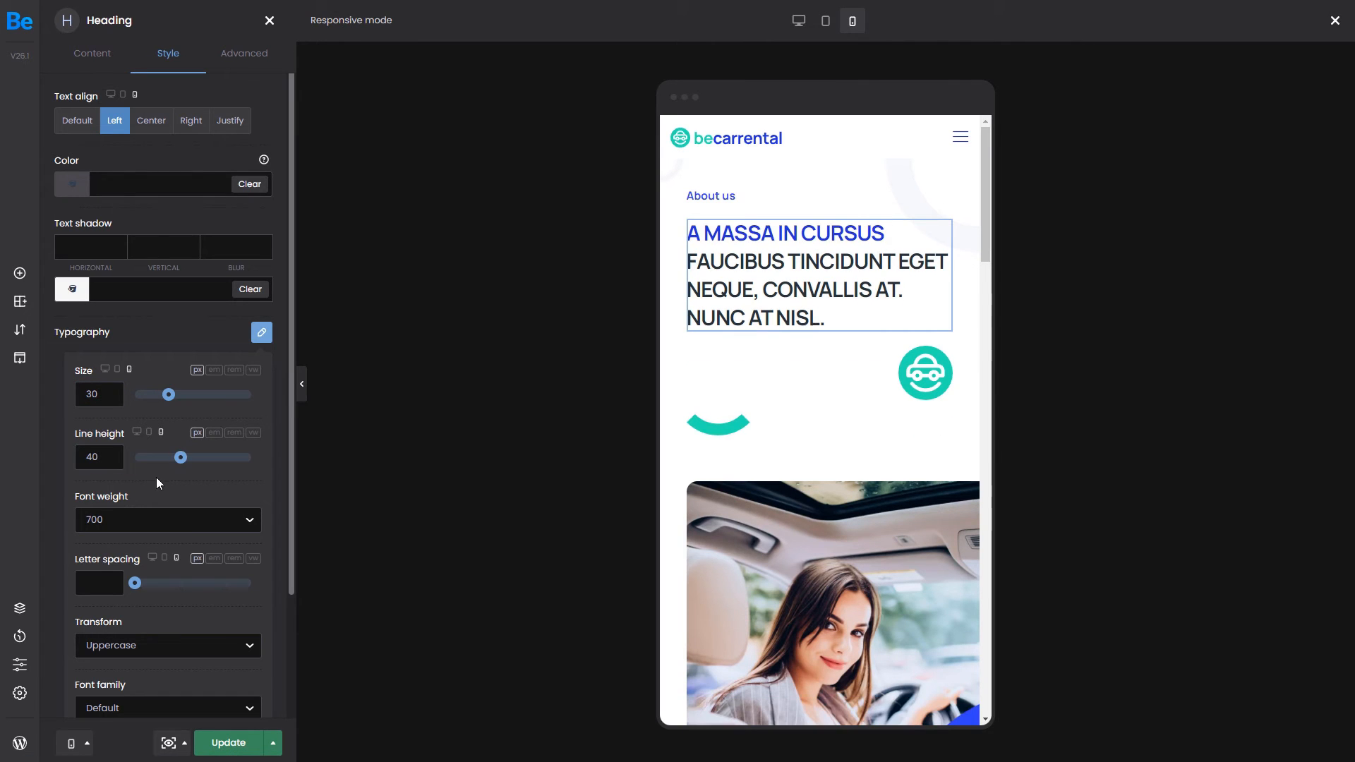
pyautogui.click(261, 332)
pyautogui.click(150, 120)
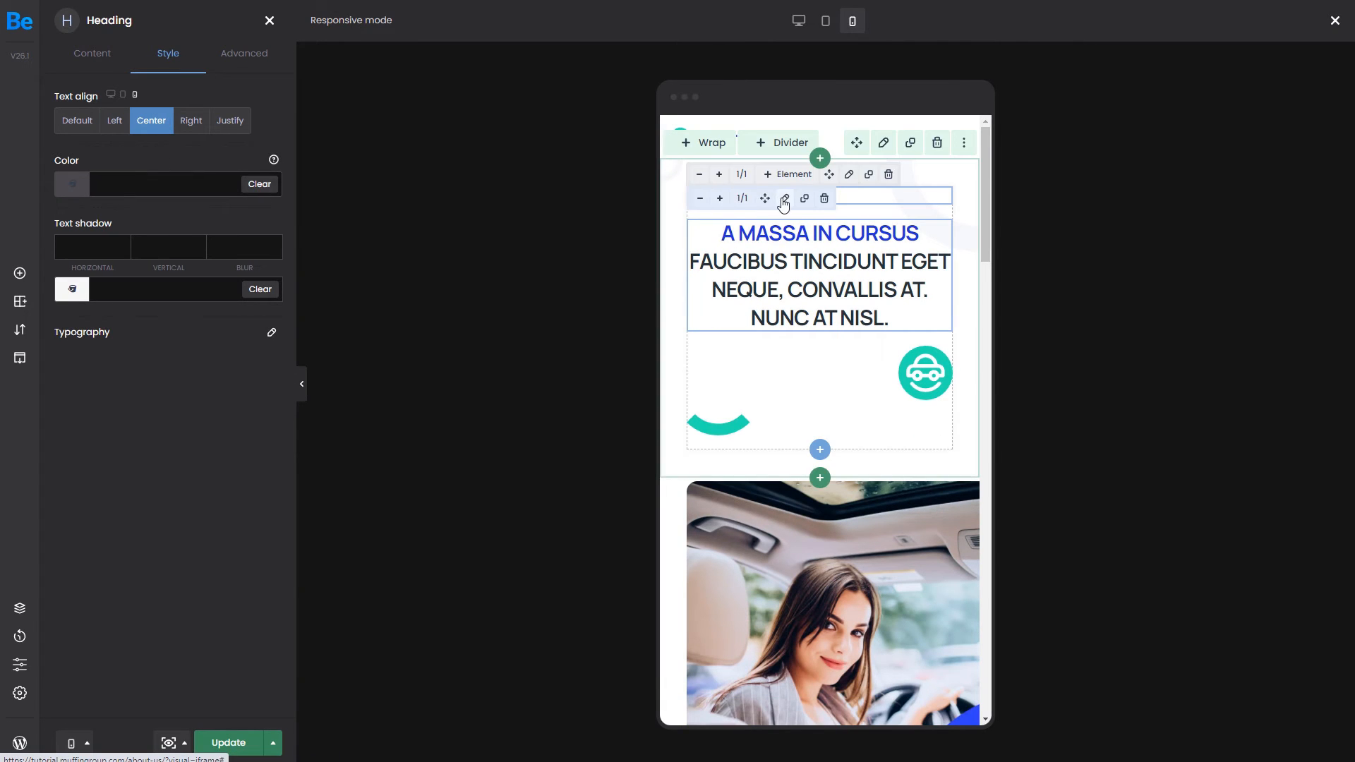
# Step: Center-align the round teal logo image beneath the About us heading on mobile
pyautogui.click(789, 361)
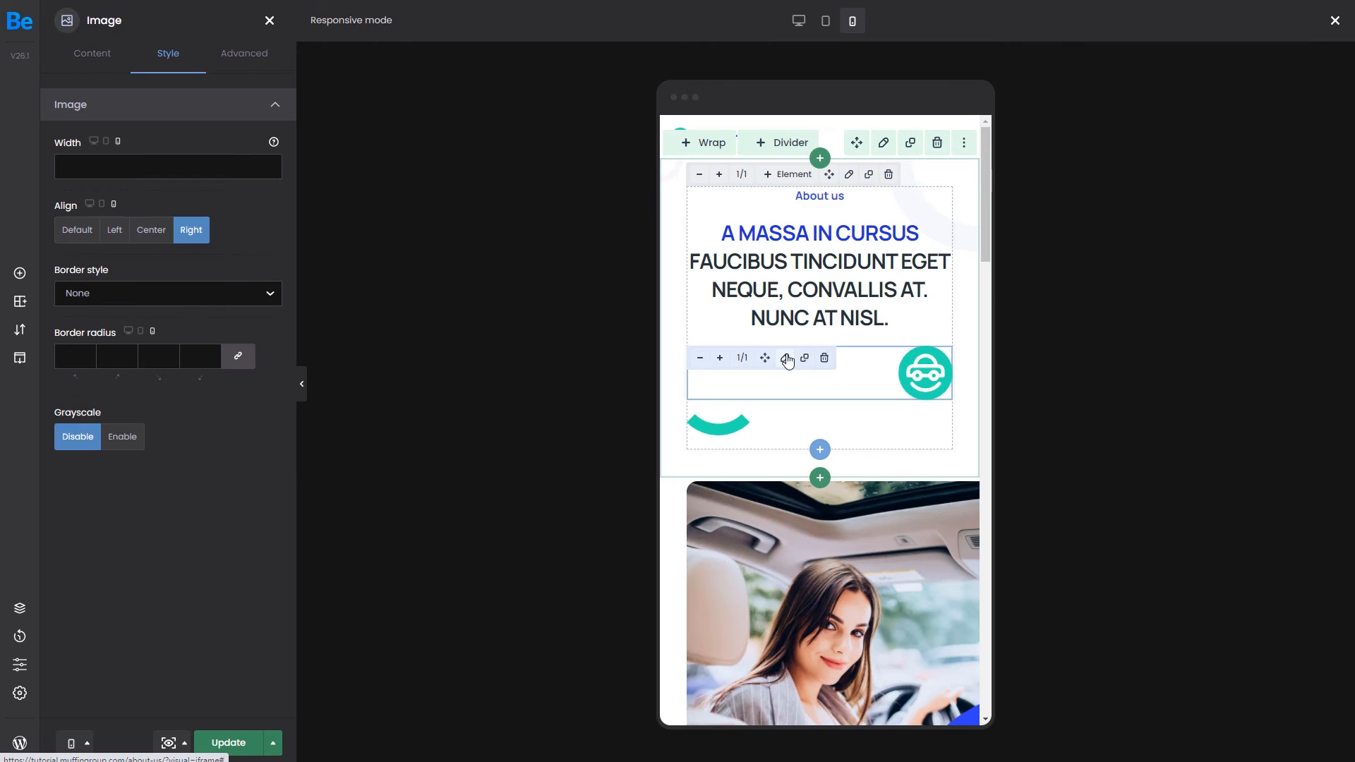
pyautogui.click(149, 235)
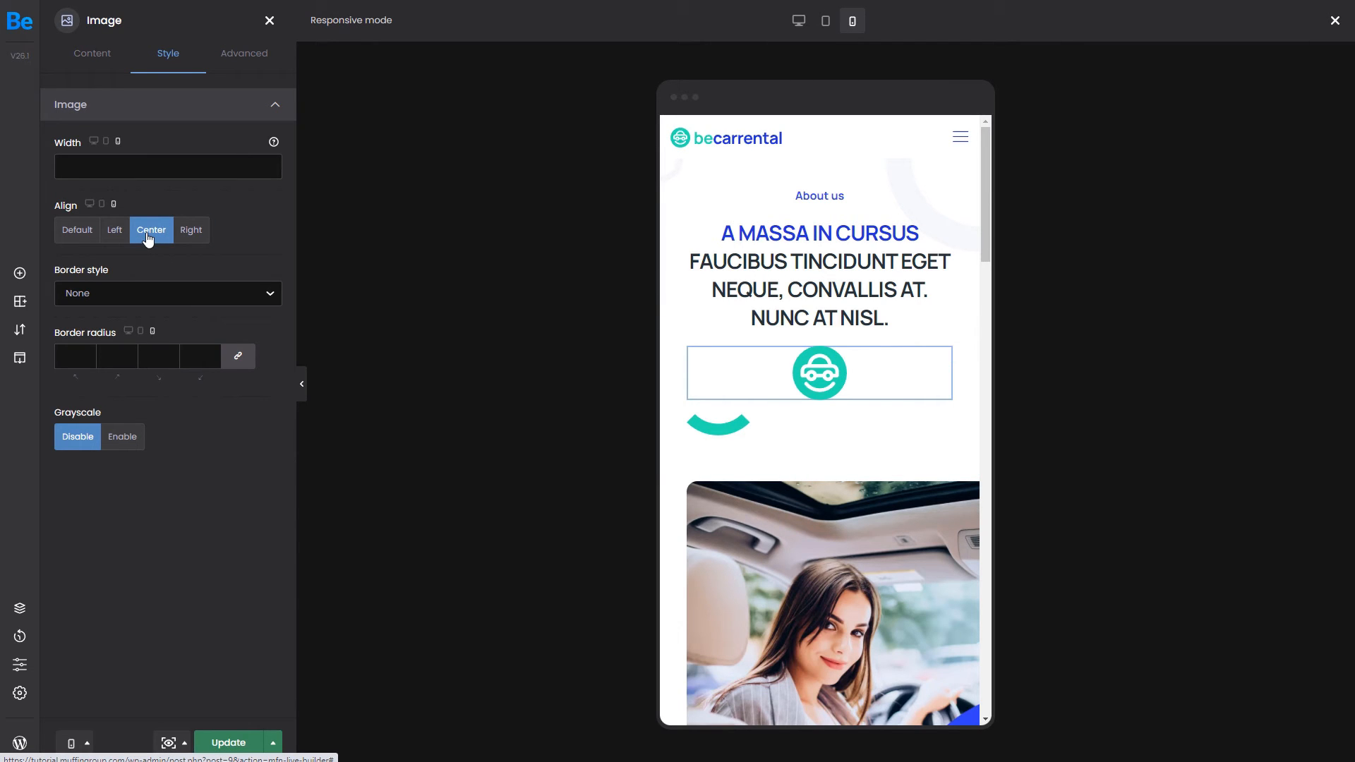
pyautogui.moveTo(890, 426)
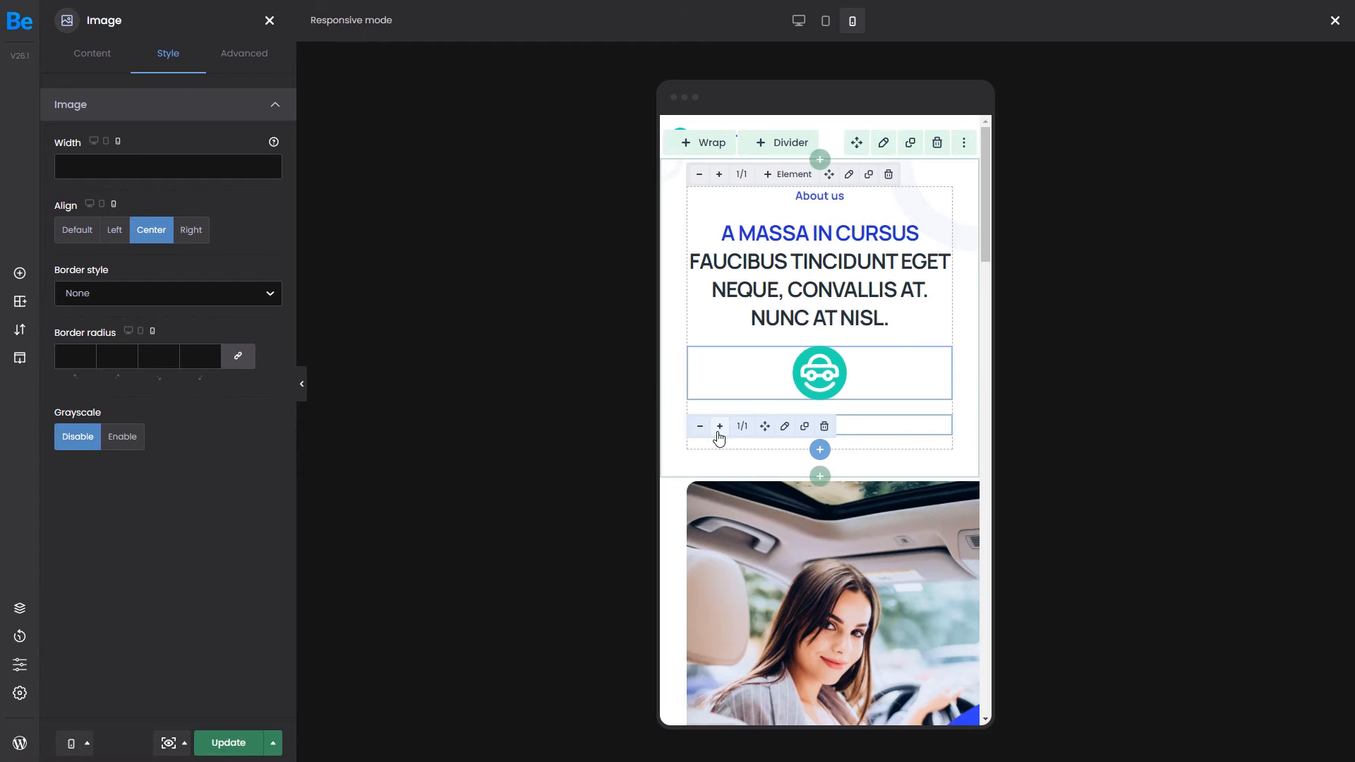
# Step: Turn off mobile visibility for the teal arc image in Advanced > Responsive
pyautogui.click(785, 426)
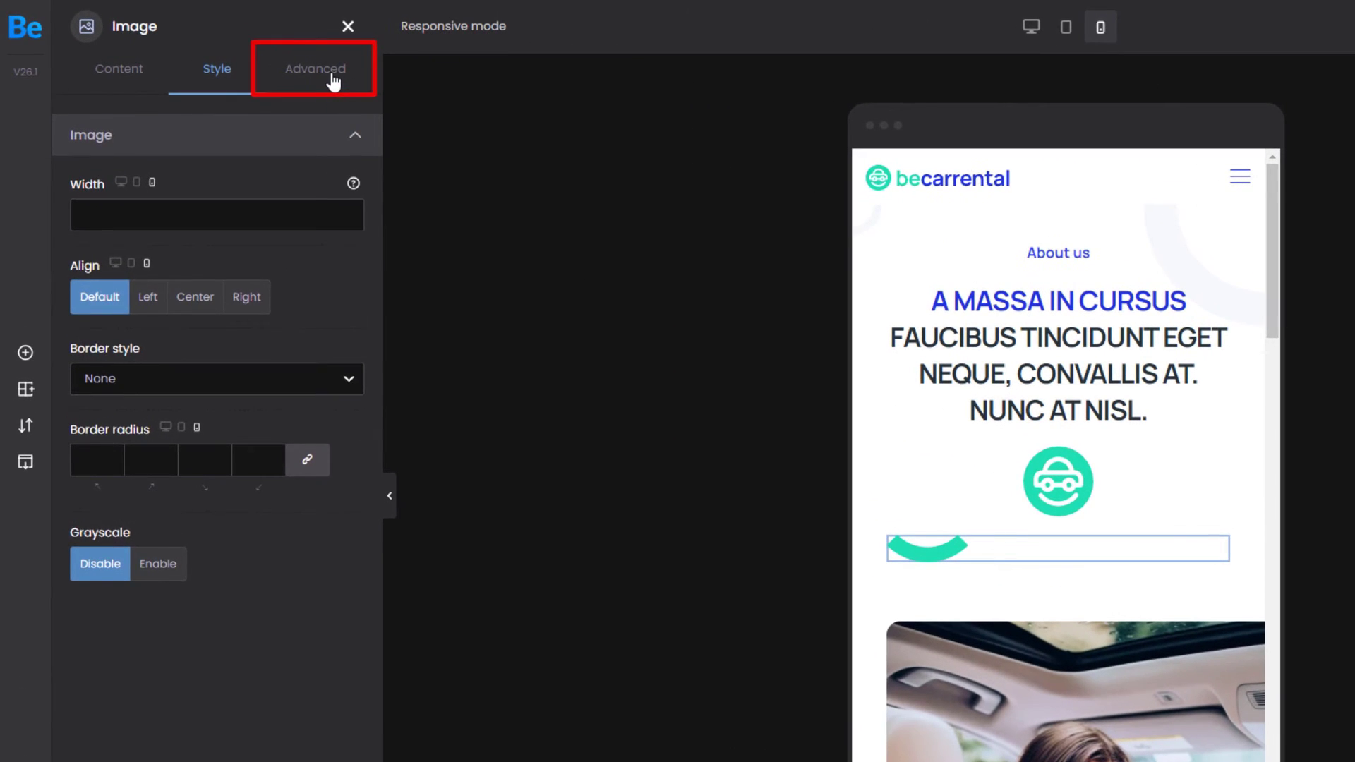
pyautogui.click(244, 53)
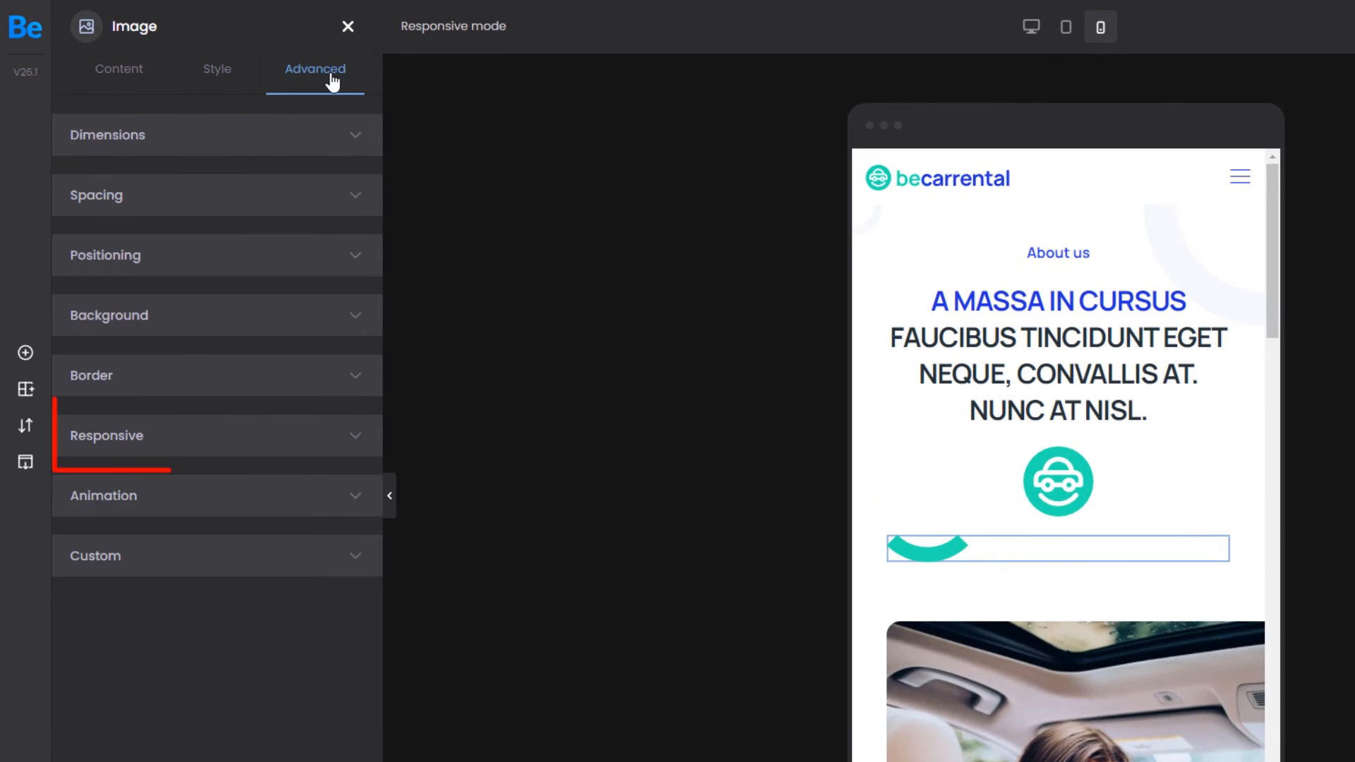
pyautogui.click(292, 445)
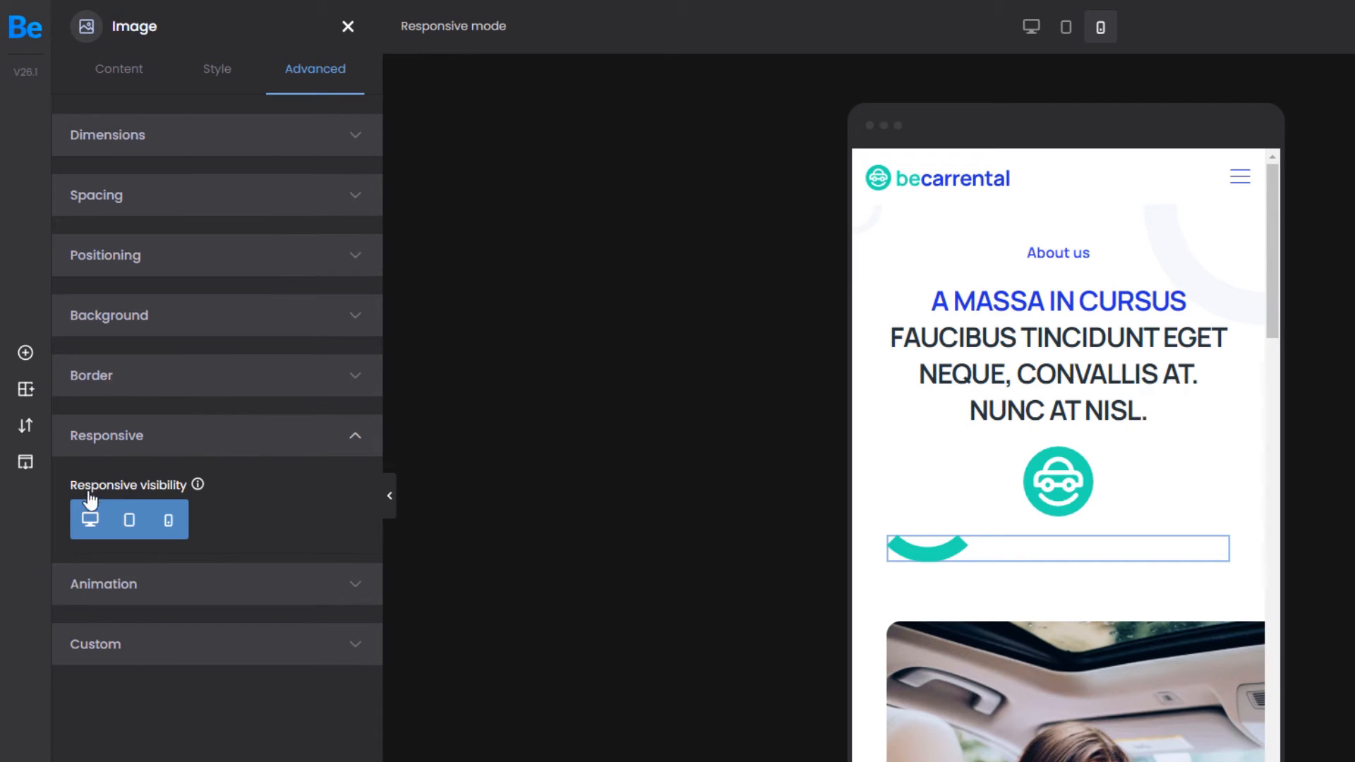
pyautogui.click(170, 523)
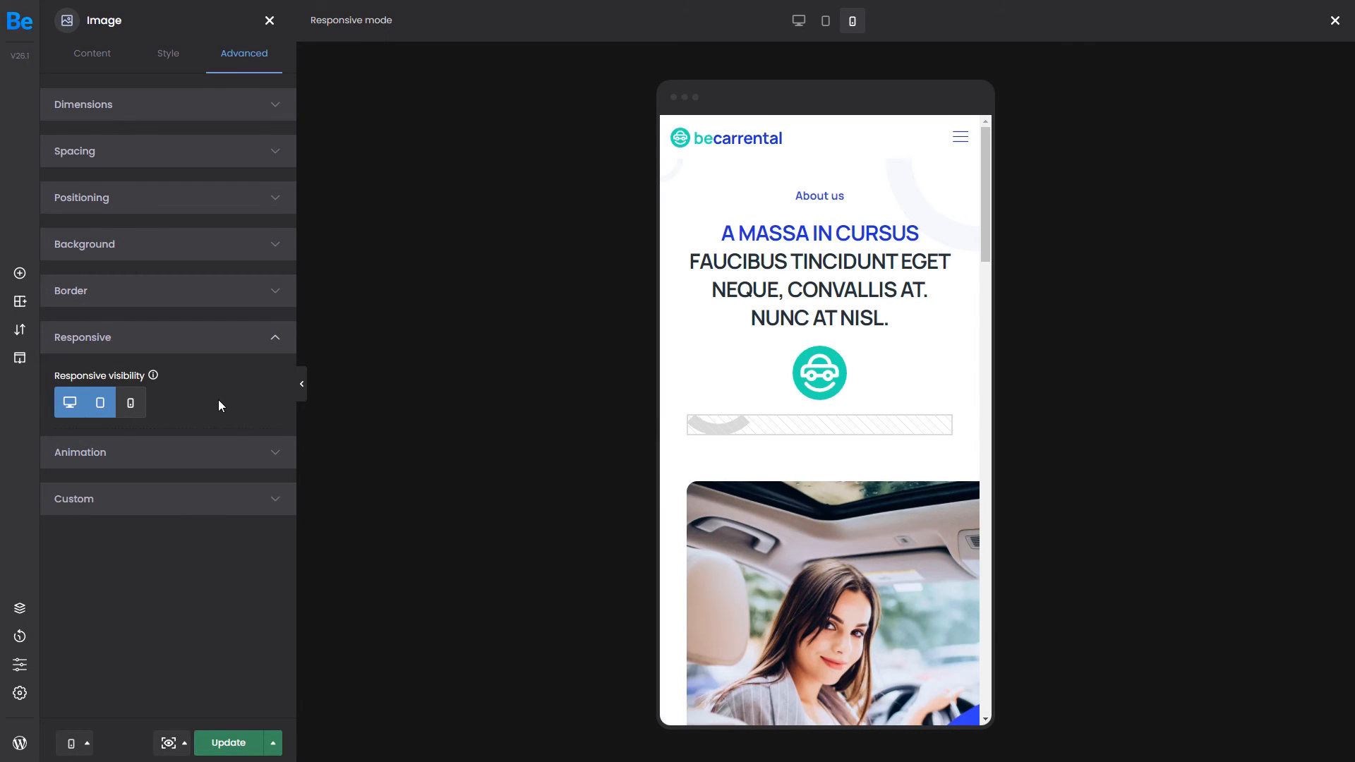
pyautogui.scroll(-3, 675, 516)
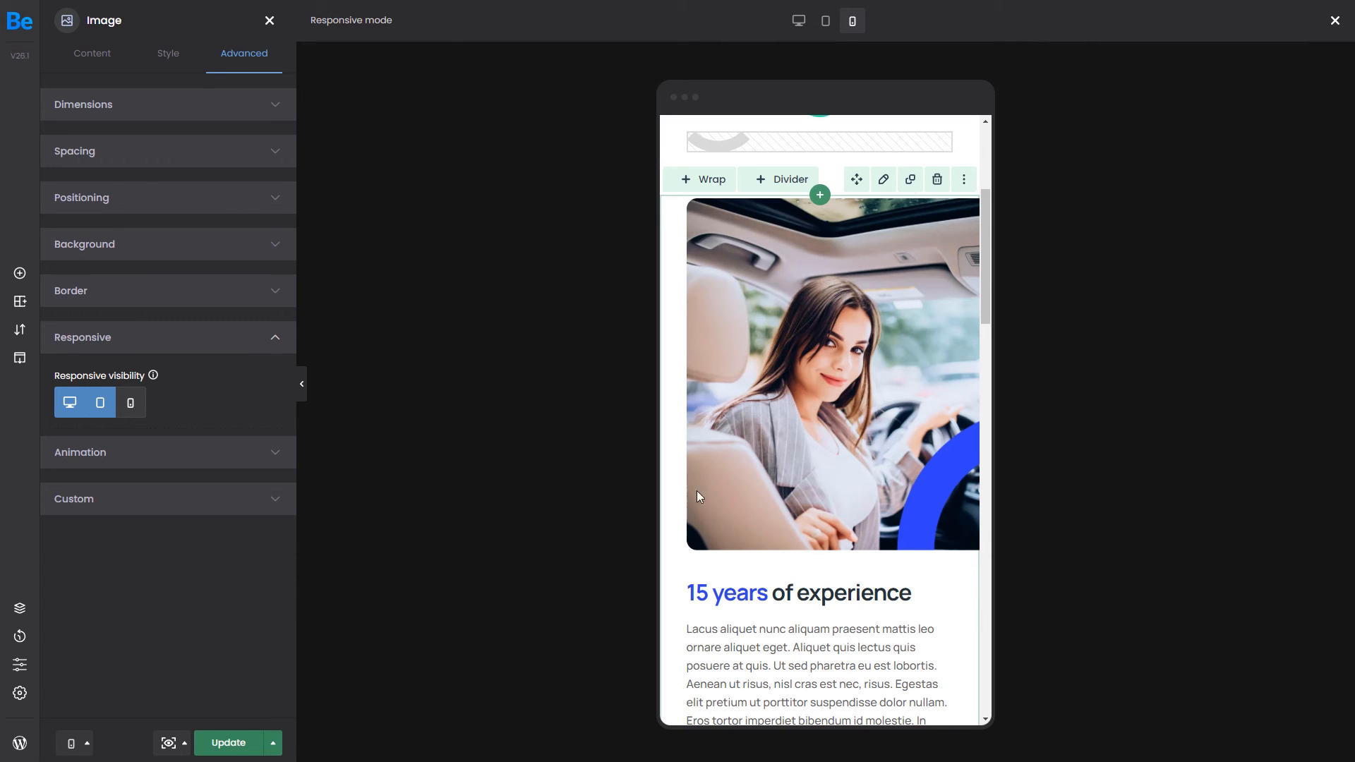
# Step: Change the woman-in-car photo wrap's width from 500px to 100% on mobile
pyautogui.click(865, 195)
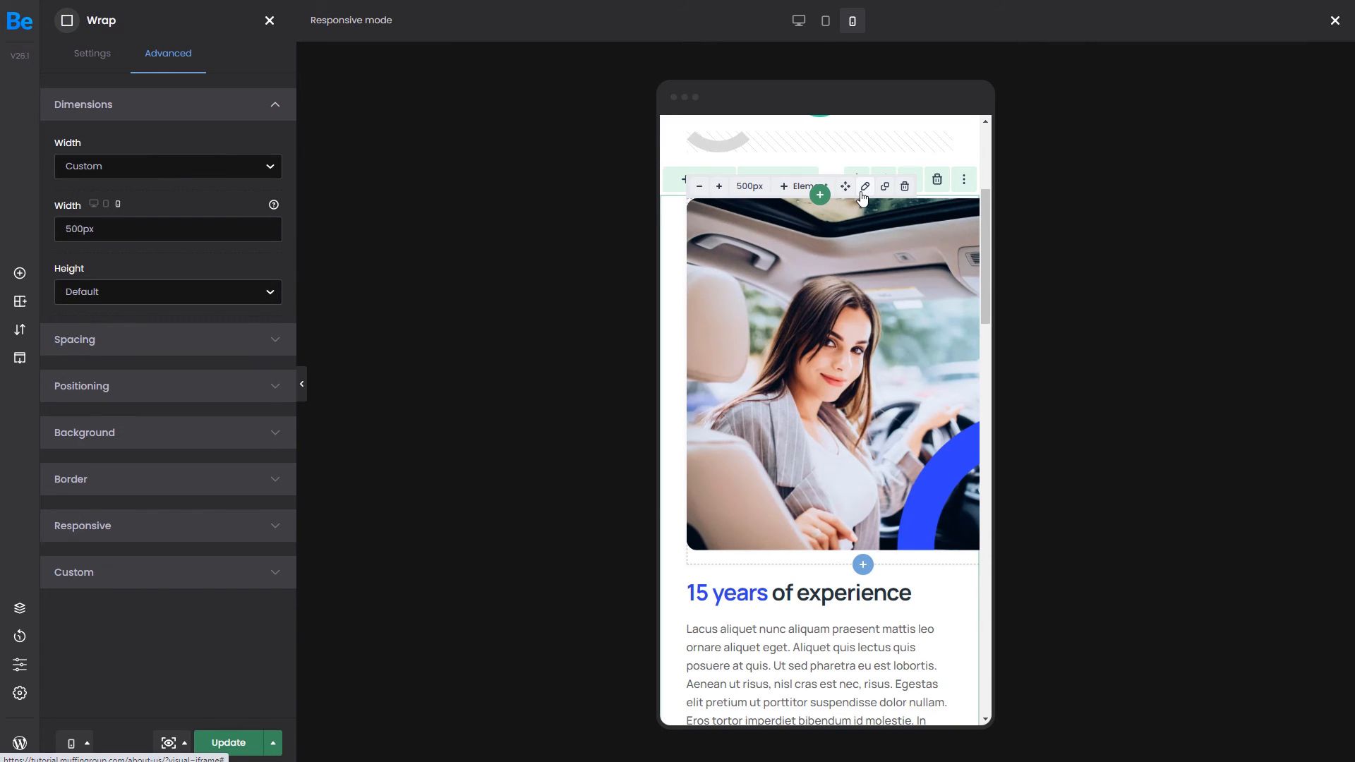
pyautogui.doubleClick(168, 229)
pyautogui.write('100%')
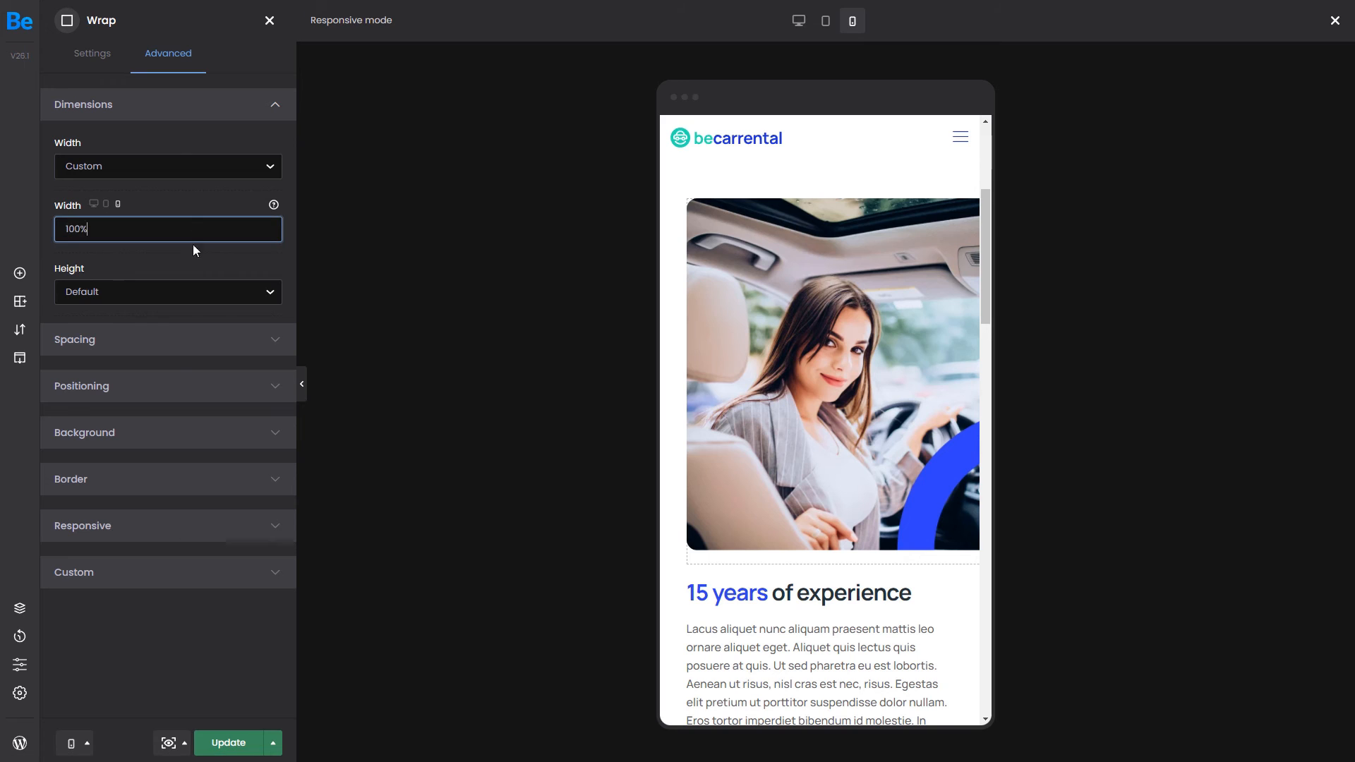
pyautogui.click(192, 252)
pyautogui.scroll(-5, 707, 411)
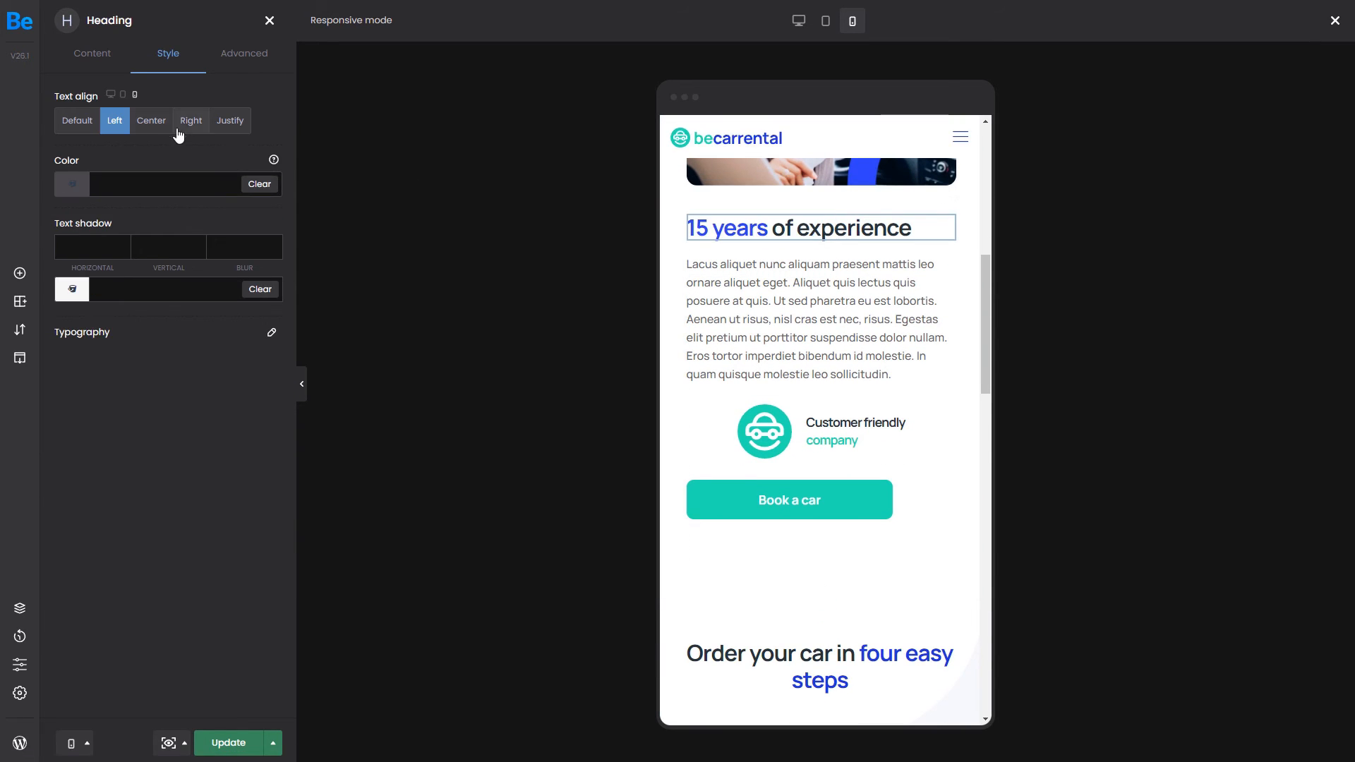
# Step: Center the Book a car button with 15px/70px padding and text size 20
pyautogui.click(789, 500)
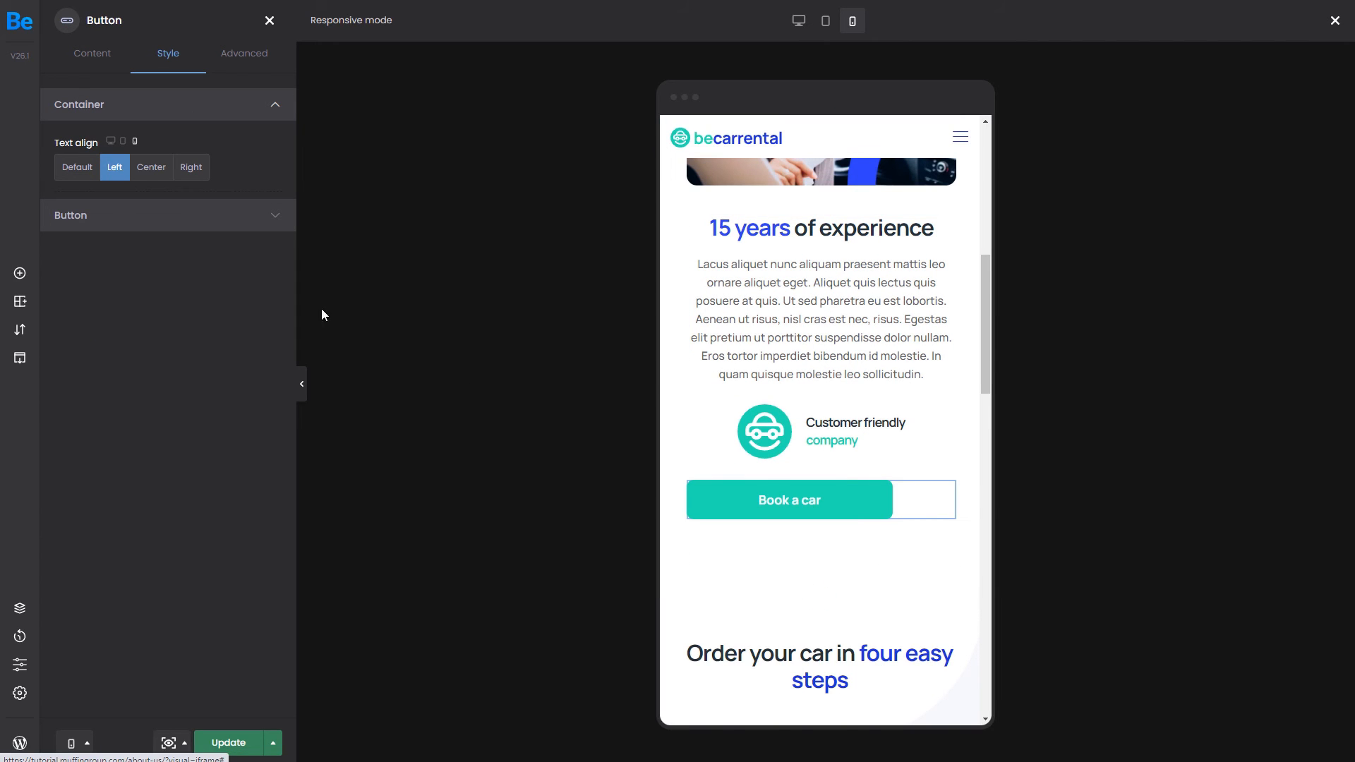
pyautogui.click(152, 166)
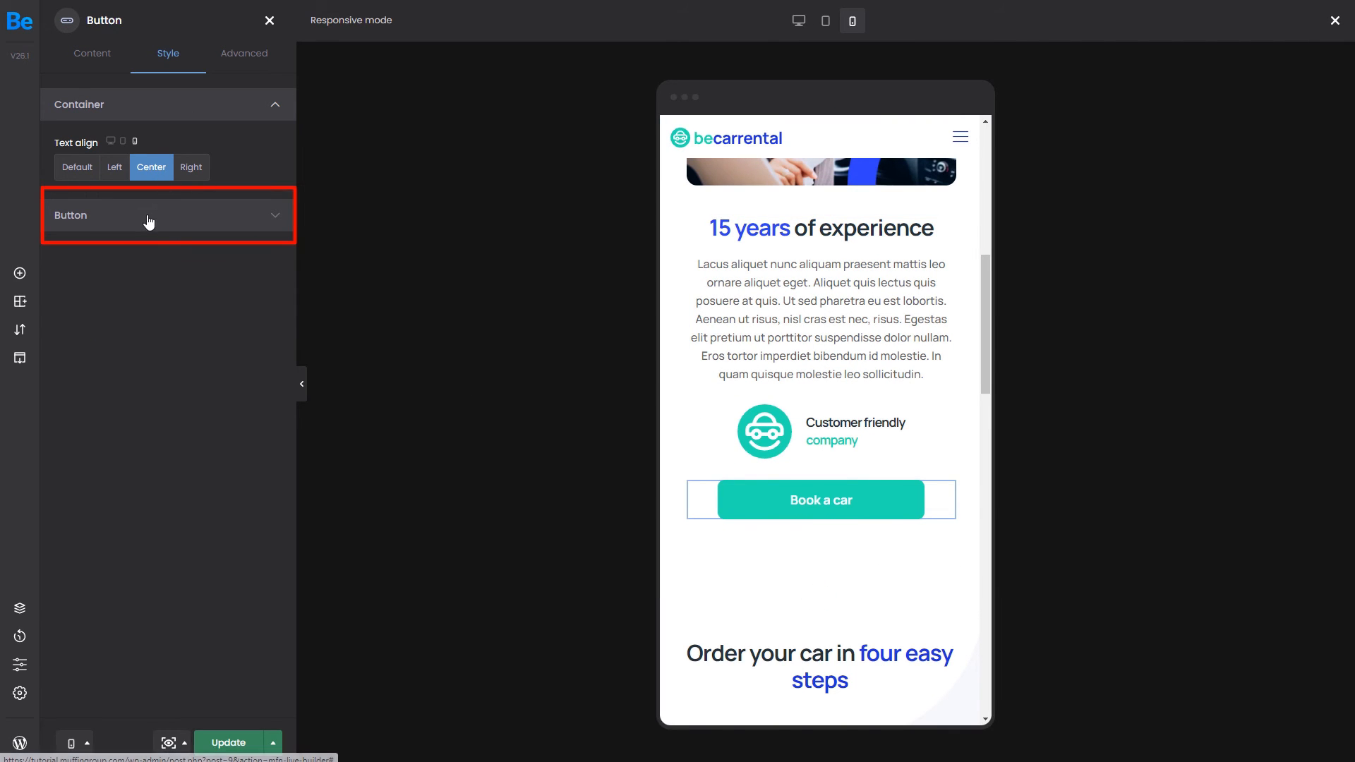
pyautogui.click(149, 215)
pyautogui.write('15')
pyautogui.press('Tab')
pyautogui.write('70')
pyautogui.press('Tab')
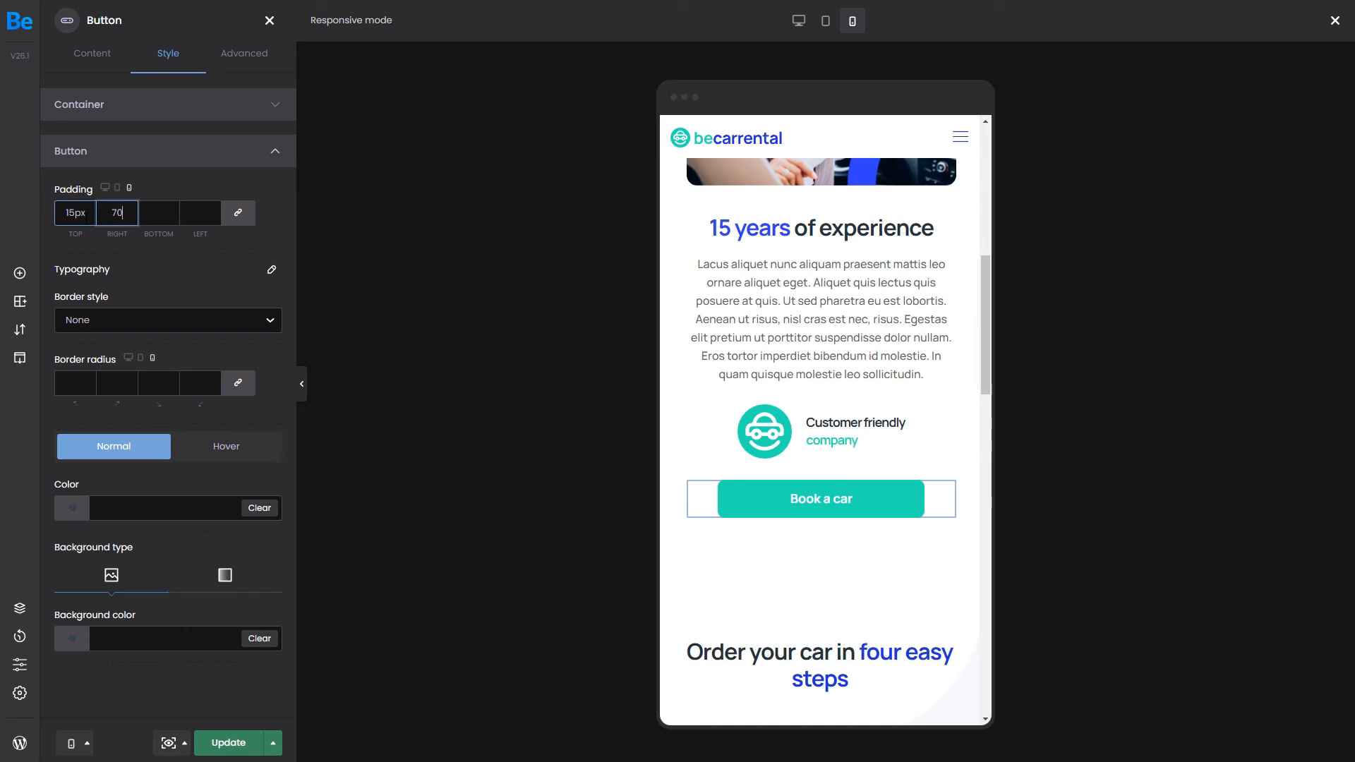
pyautogui.write('15')
pyautogui.press('Tab')
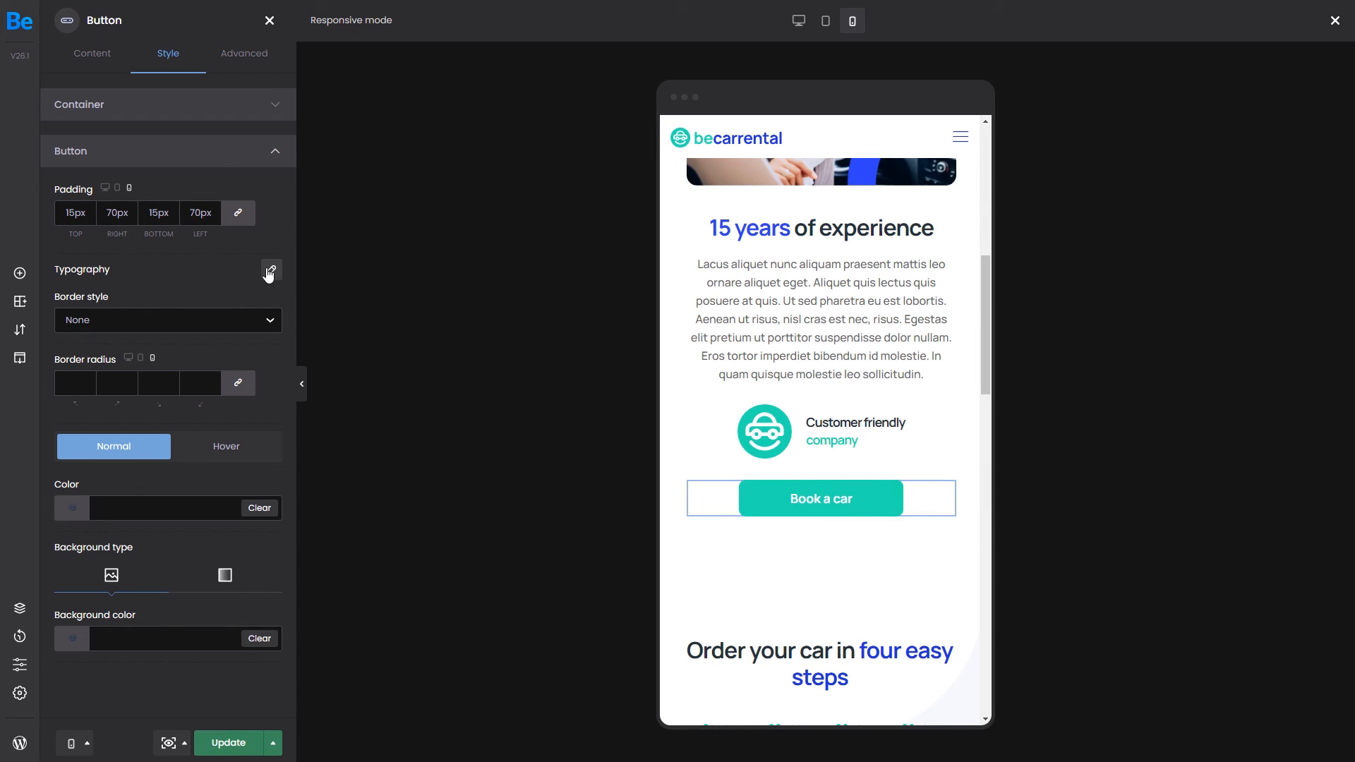
pyautogui.click(271, 270)
pyautogui.click(94, 332)
pyautogui.write('20')
pyautogui.click(146, 273)
# Step: Give the Book a car button a 20px top margin in Advanced > Spacing
pyautogui.click(244, 53)
pyautogui.click(191, 150)
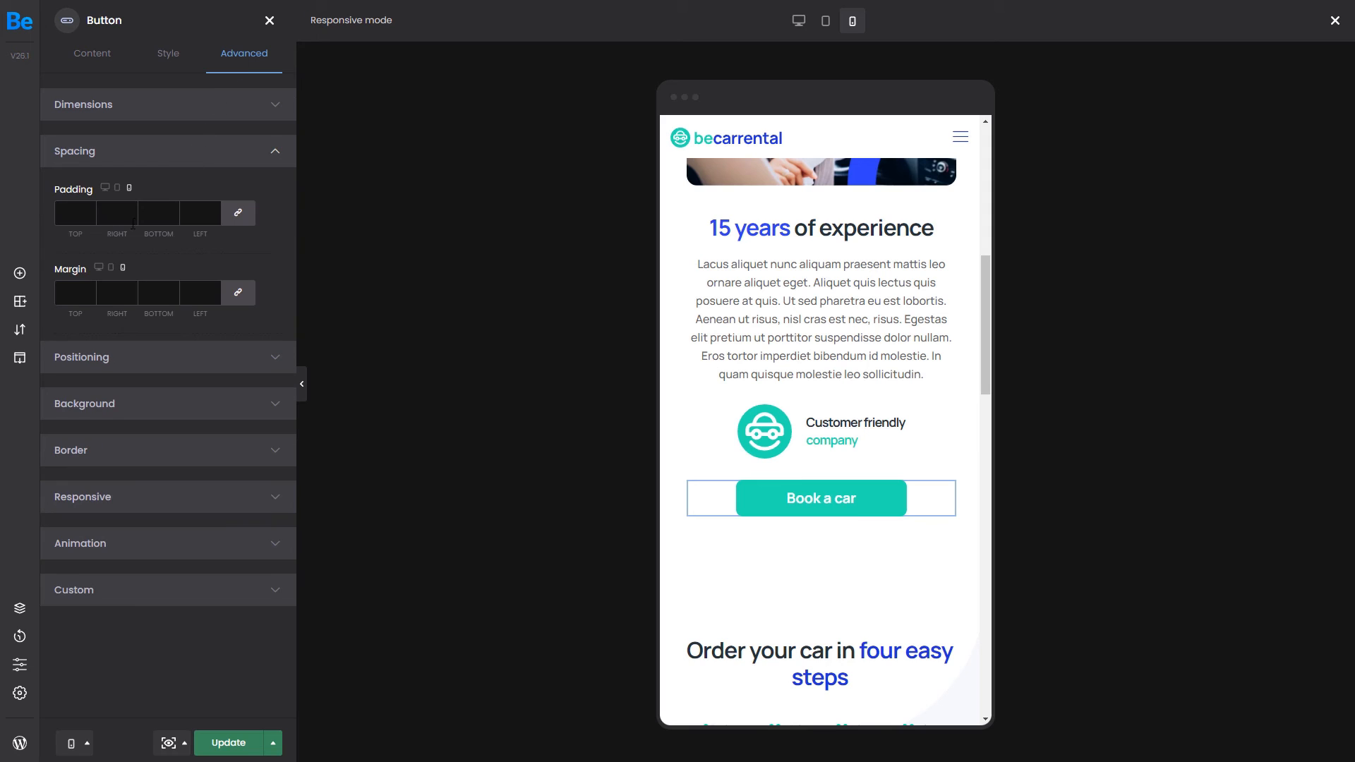
pyautogui.click(75, 292)
pyautogui.write('20')
pyautogui.click(252, 328)
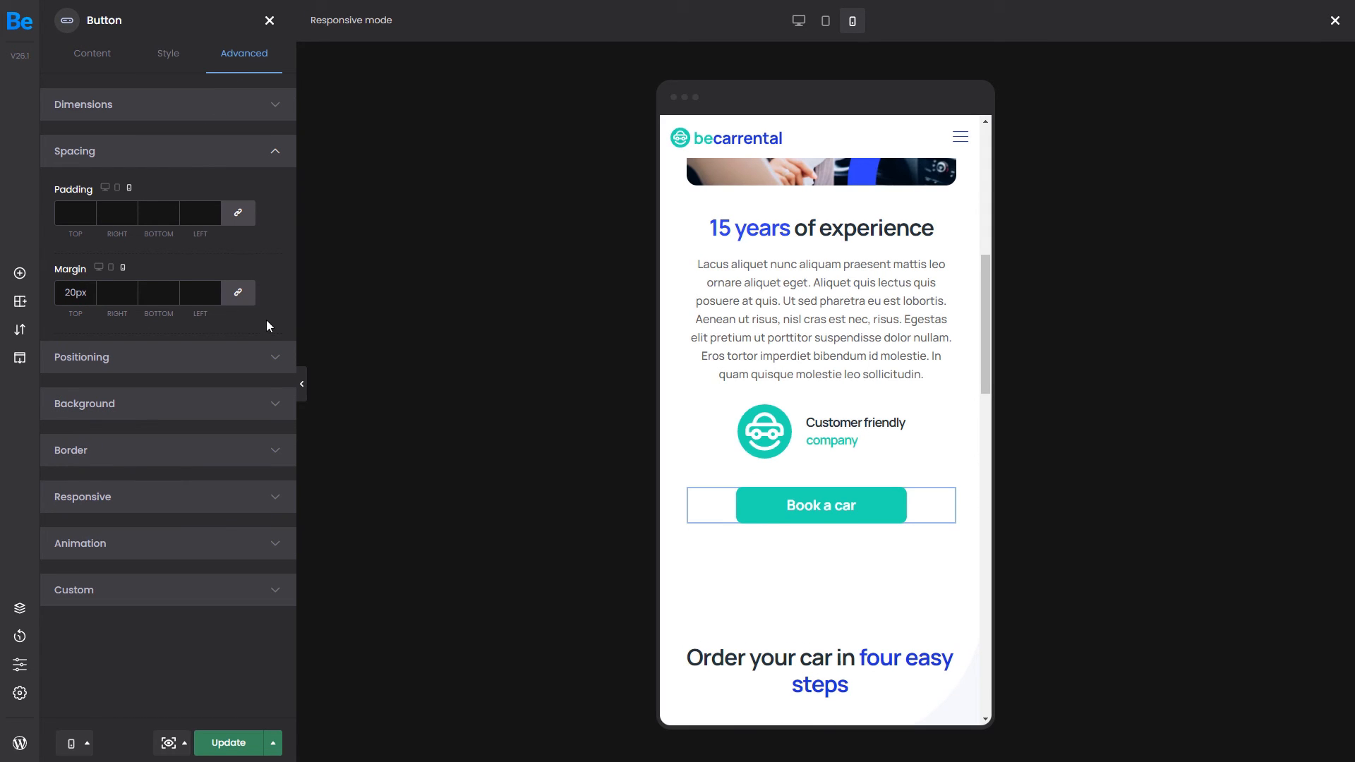
pyautogui.scroll(-5, 721, 424)
pyautogui.scroll(-3, 715, 414)
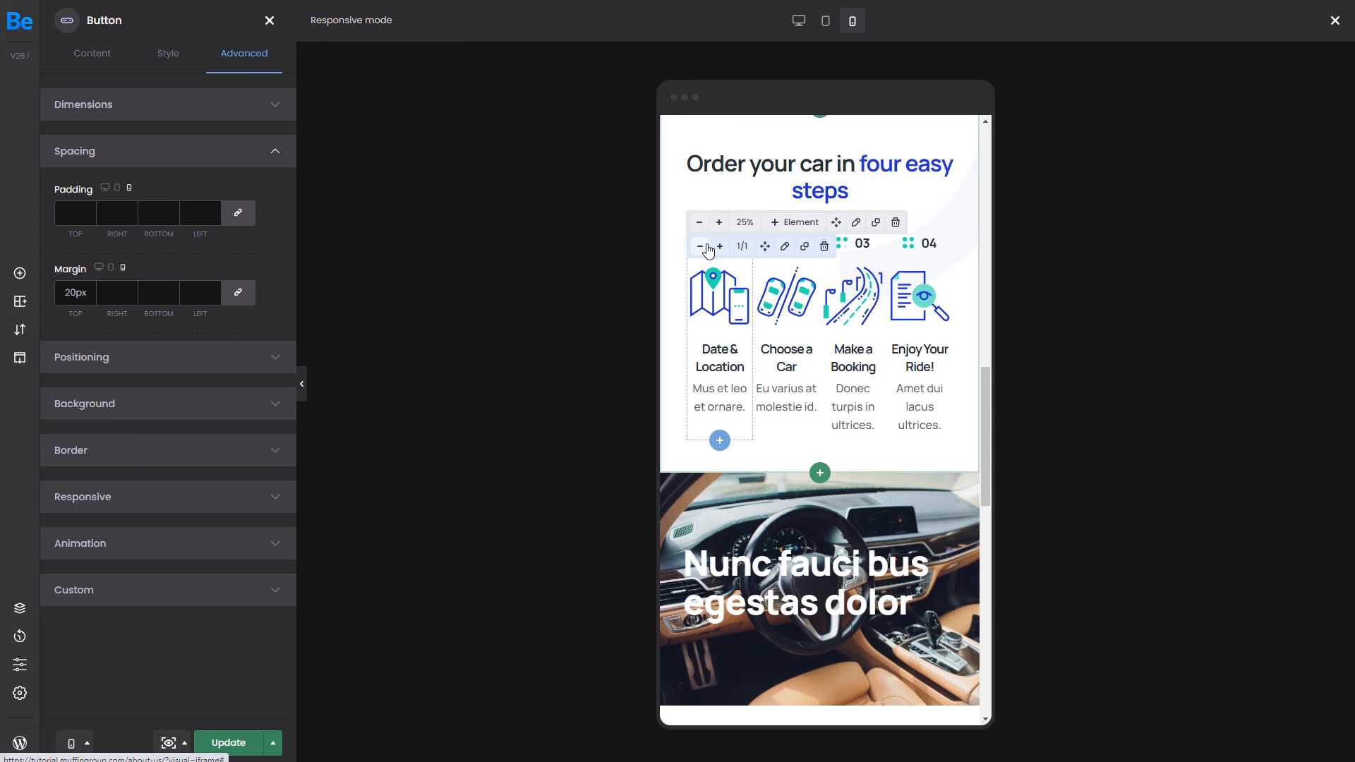
# Step: Set the first step wrap to 100% width and paste that style onto the other three step wraps
pyautogui.click(857, 223)
pyautogui.click(175, 229)
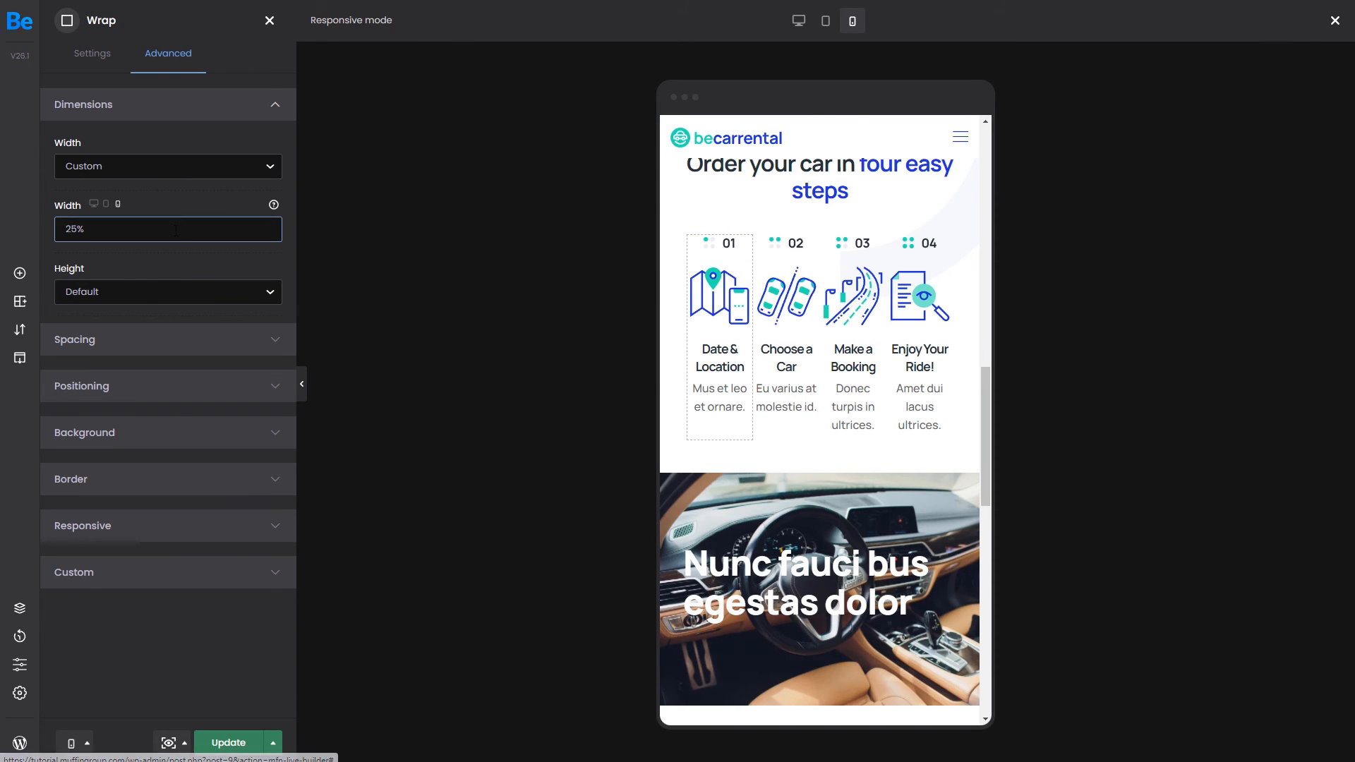
pyautogui.write('100')
pyautogui.click(184, 254)
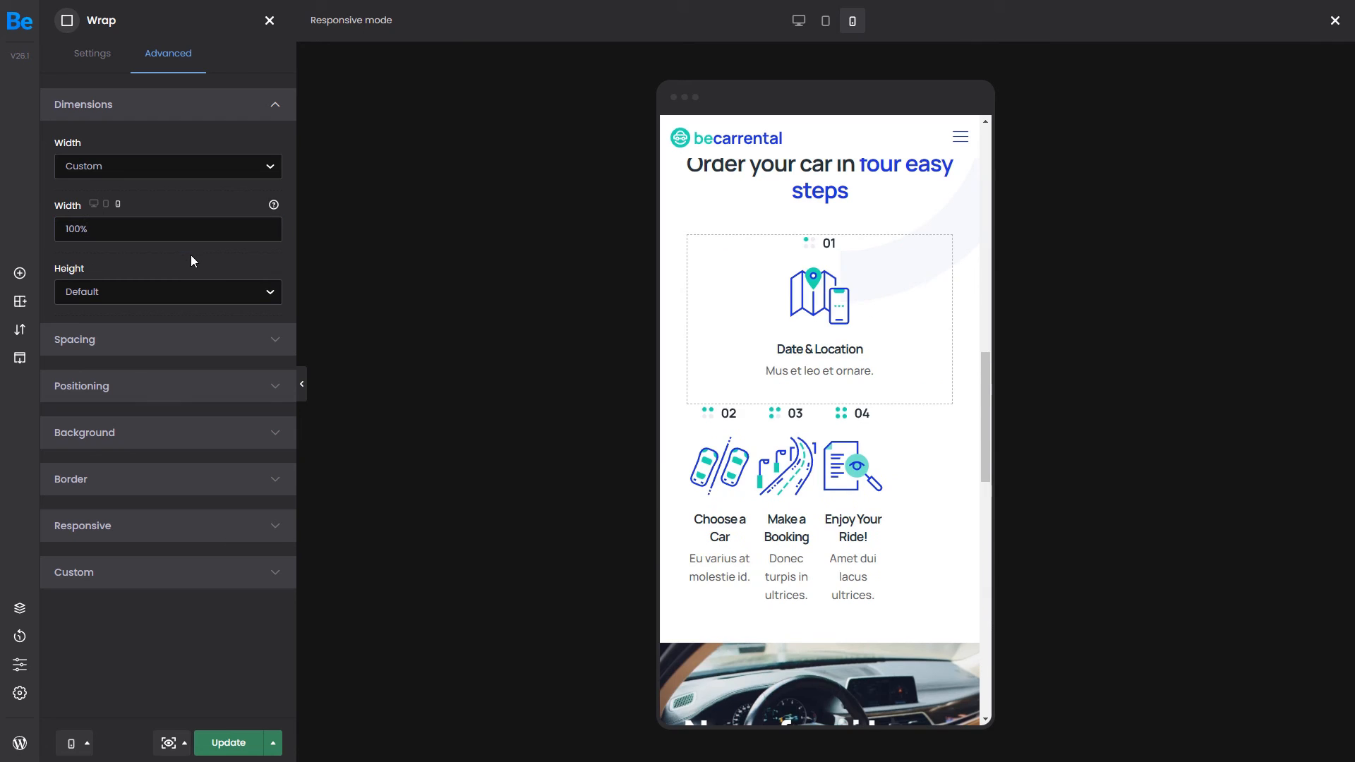
pyautogui.rightClick(778, 245)
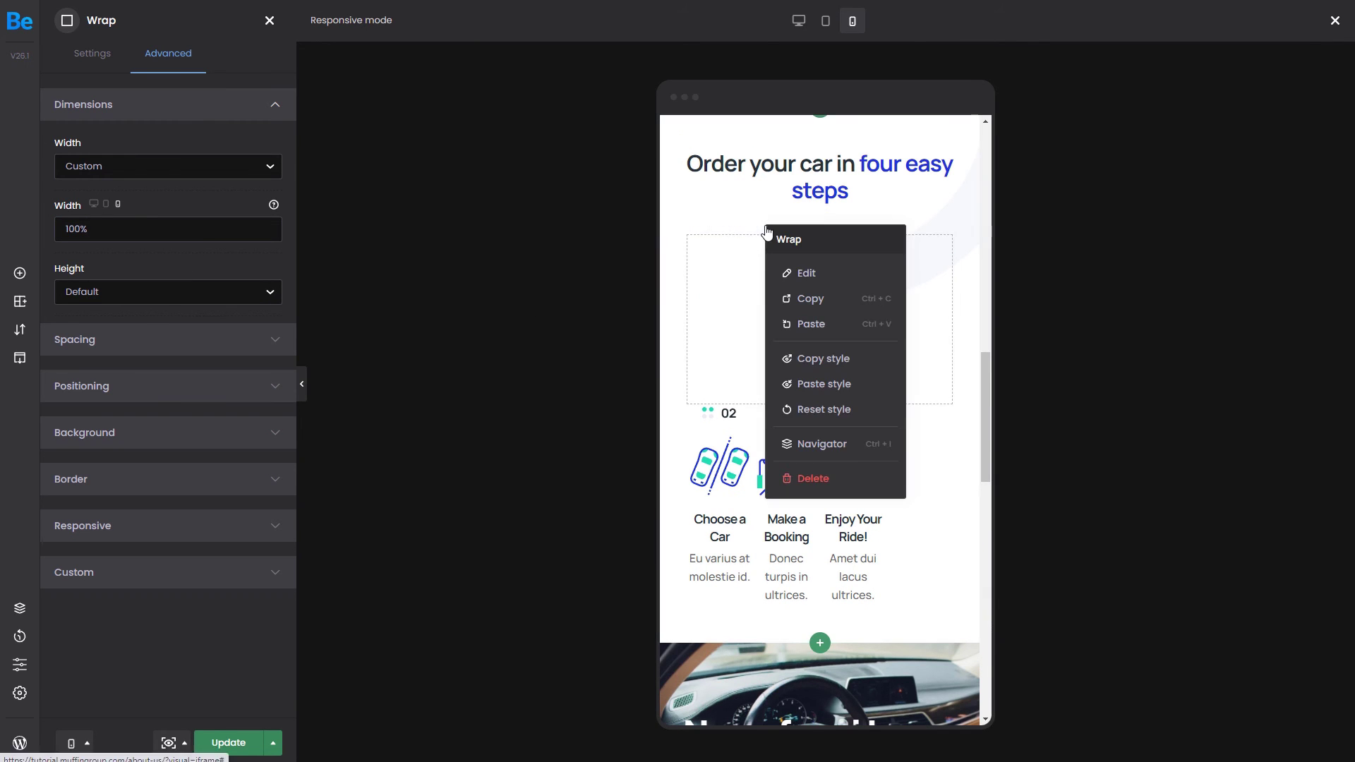
pyautogui.click(804, 360)
pyautogui.rightClick(733, 419)
pyautogui.click(779, 529)
pyautogui.scroll(-3, 819, 424)
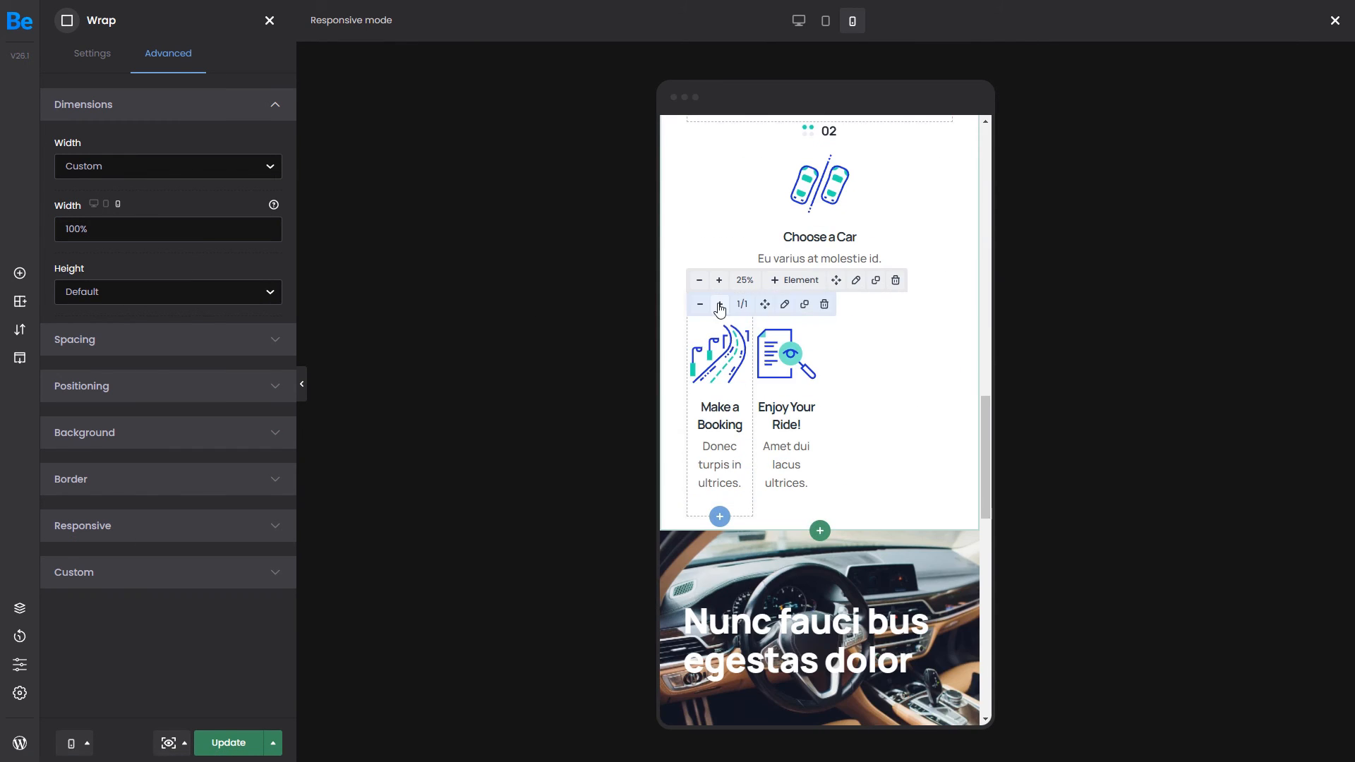
pyautogui.rightClick(726, 297)
pyautogui.click(781, 439)
pyautogui.scroll(-3, 820, 424)
pyautogui.rightClick(720, 318)
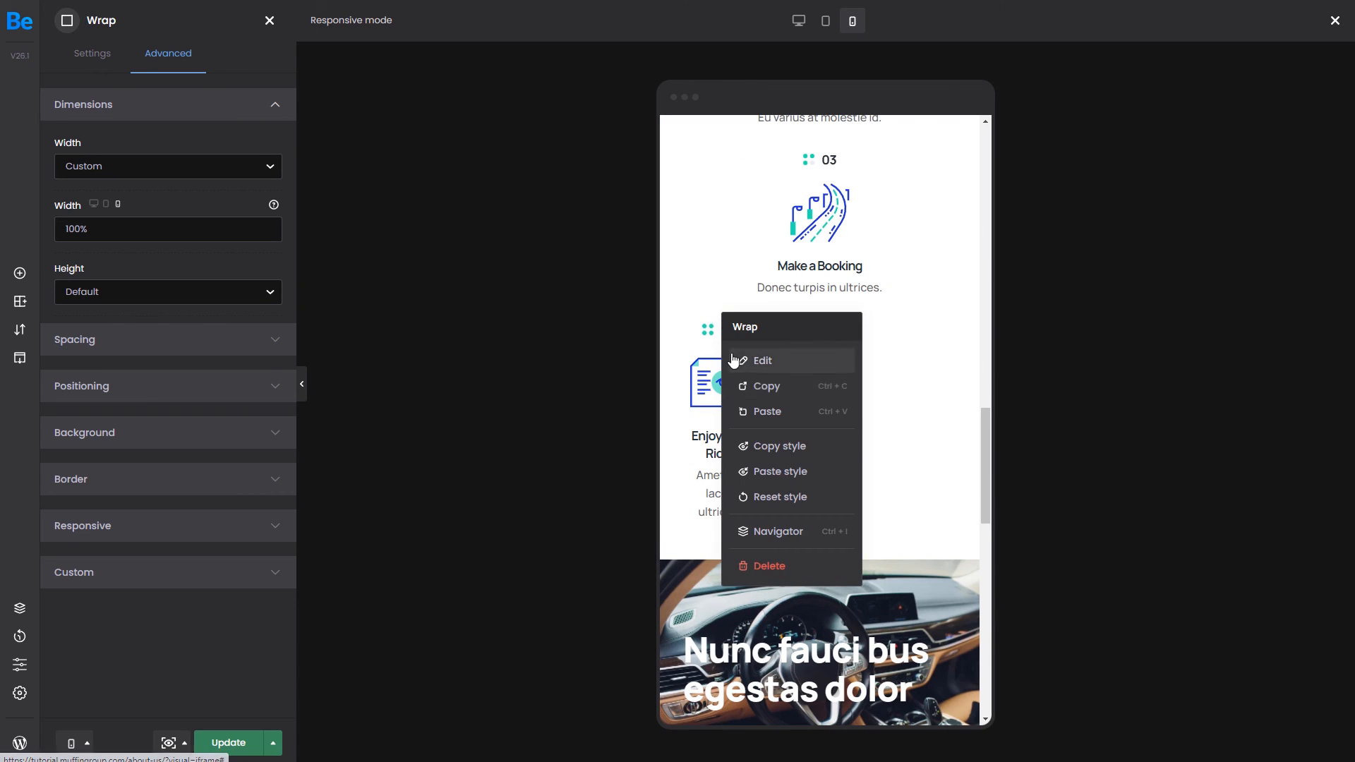
pyautogui.click(780, 460)
pyautogui.scroll(3, 764, 468)
pyautogui.scroll(3, 764, 467)
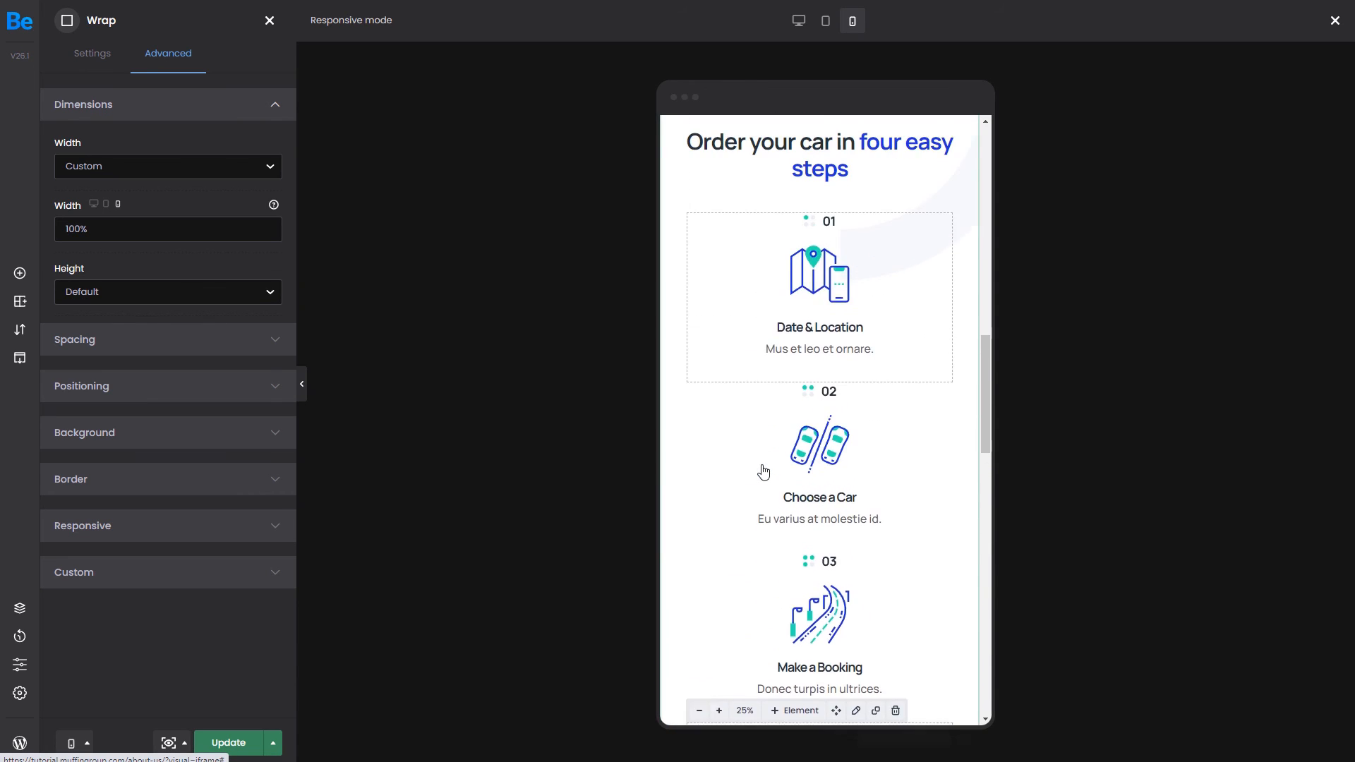
pyautogui.scroll(1, 765, 468)
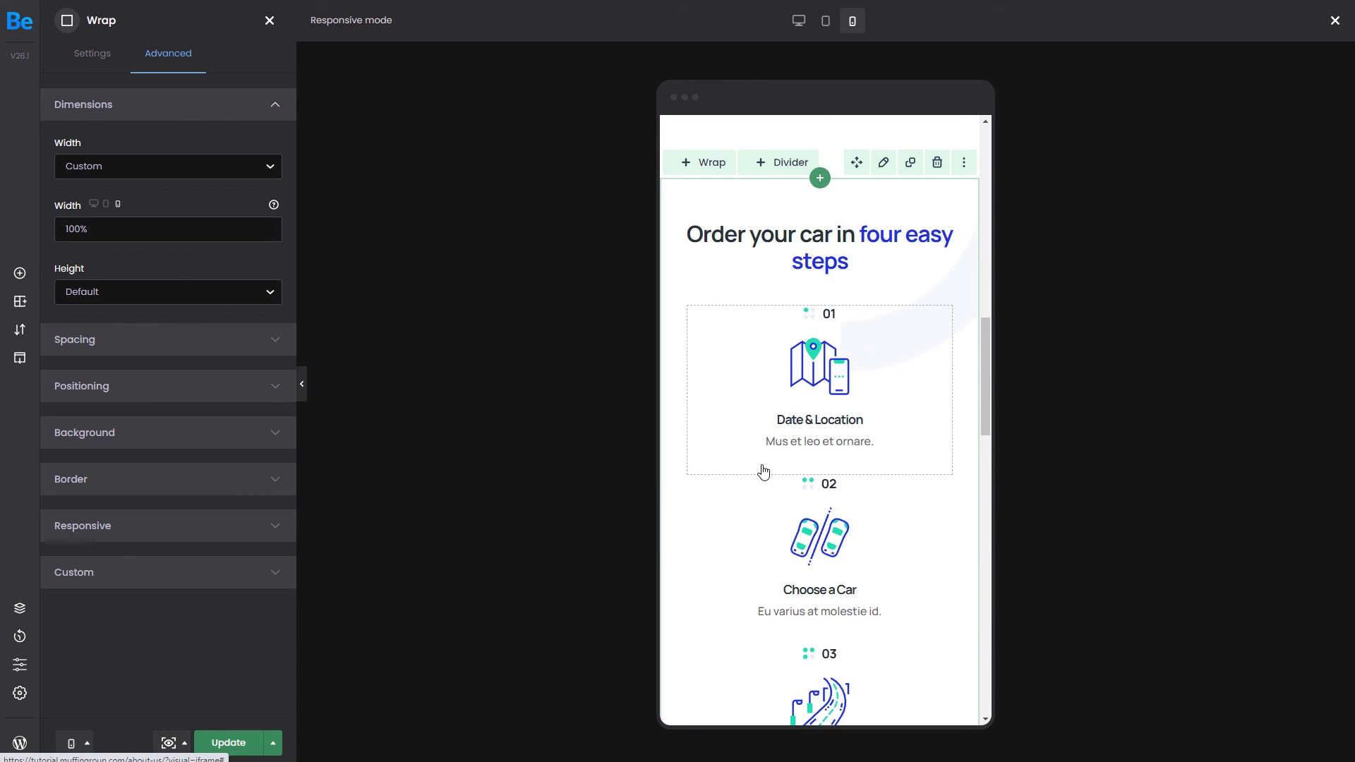
# Step: Give the four-steps section 60px bottom padding on mobile
pyautogui.click(883, 163)
pyautogui.scroll(-5, 852, 406)
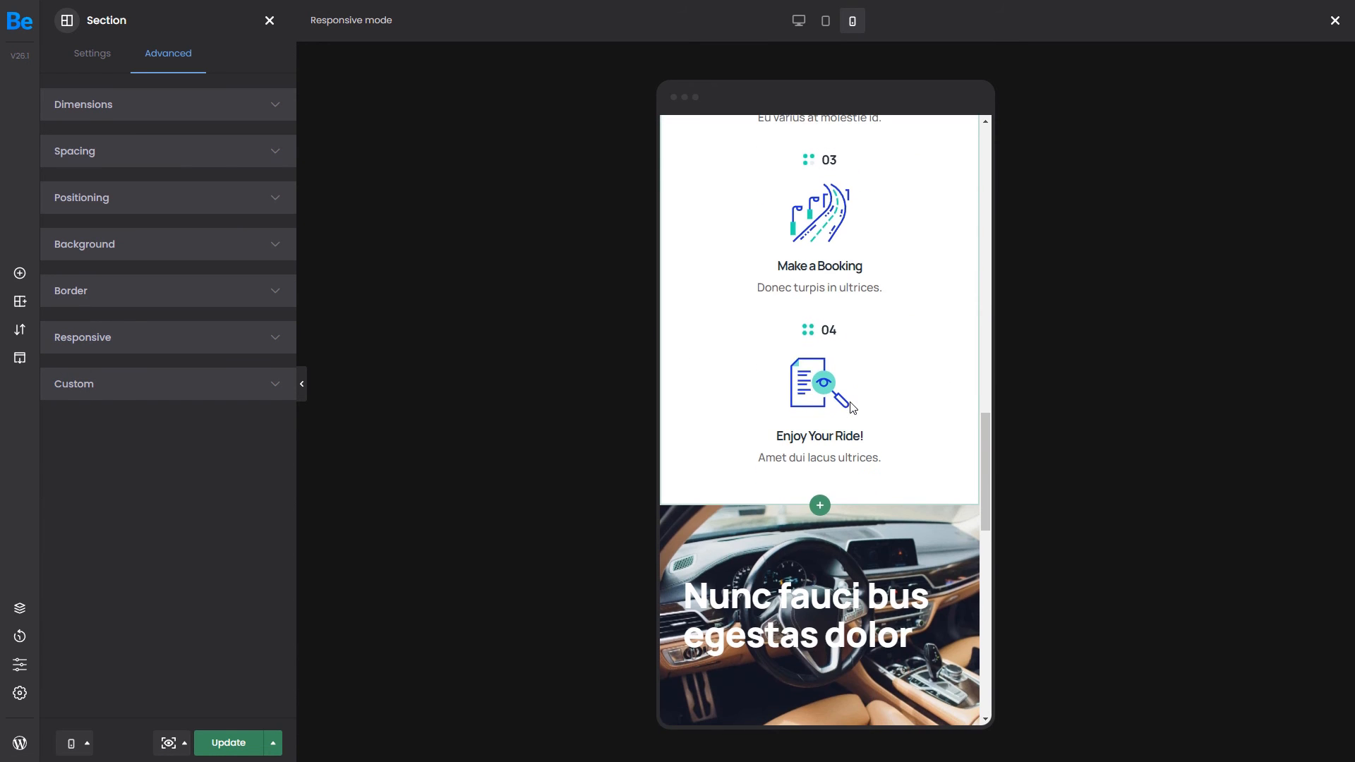
pyautogui.click(183, 153)
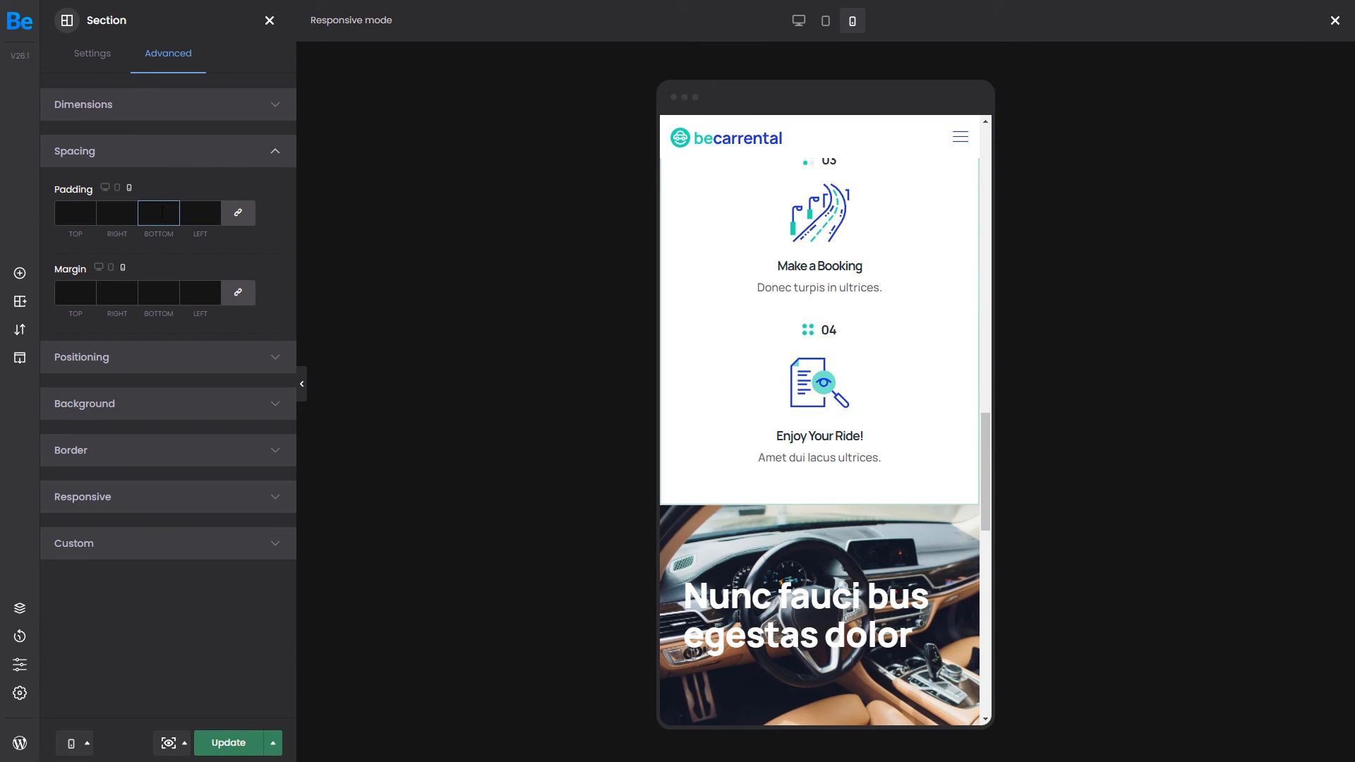
pyautogui.click(239, 252)
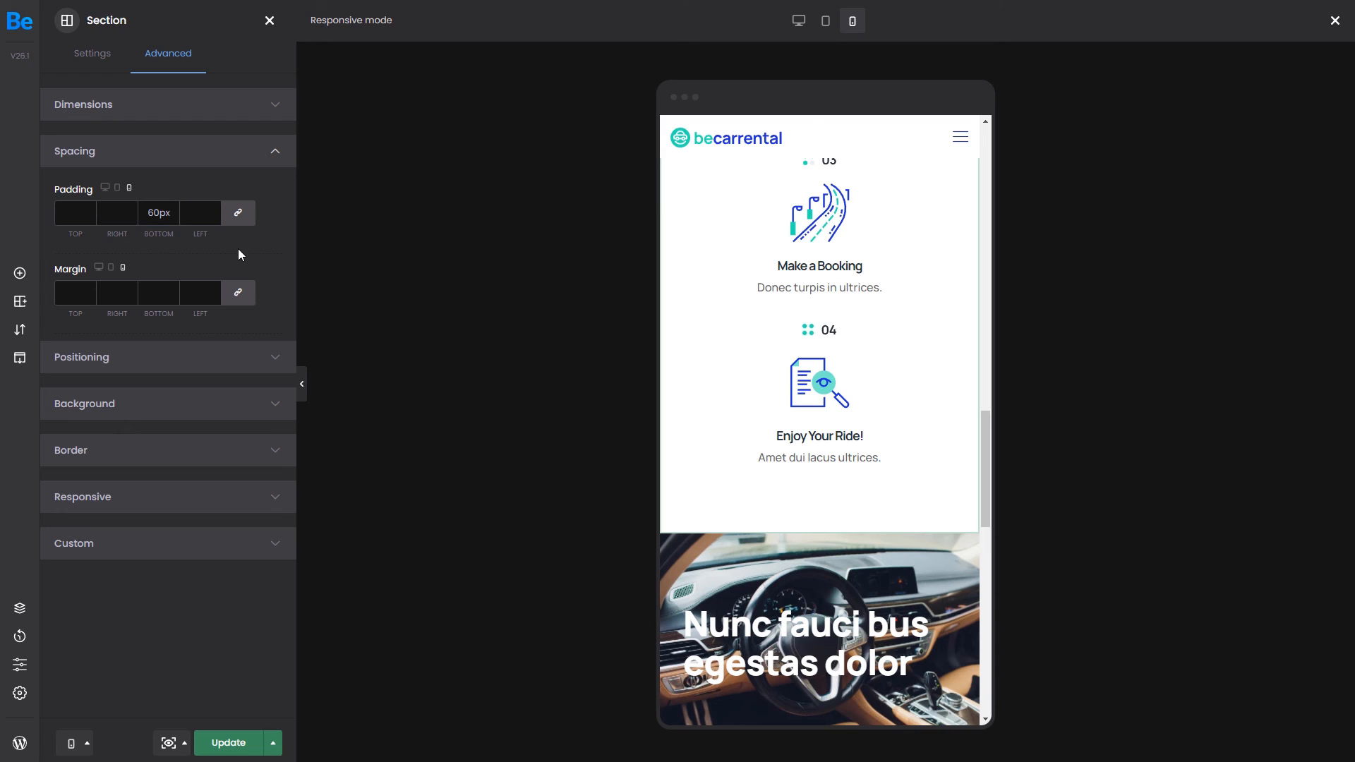
pyautogui.scroll(-4, 674, 428)
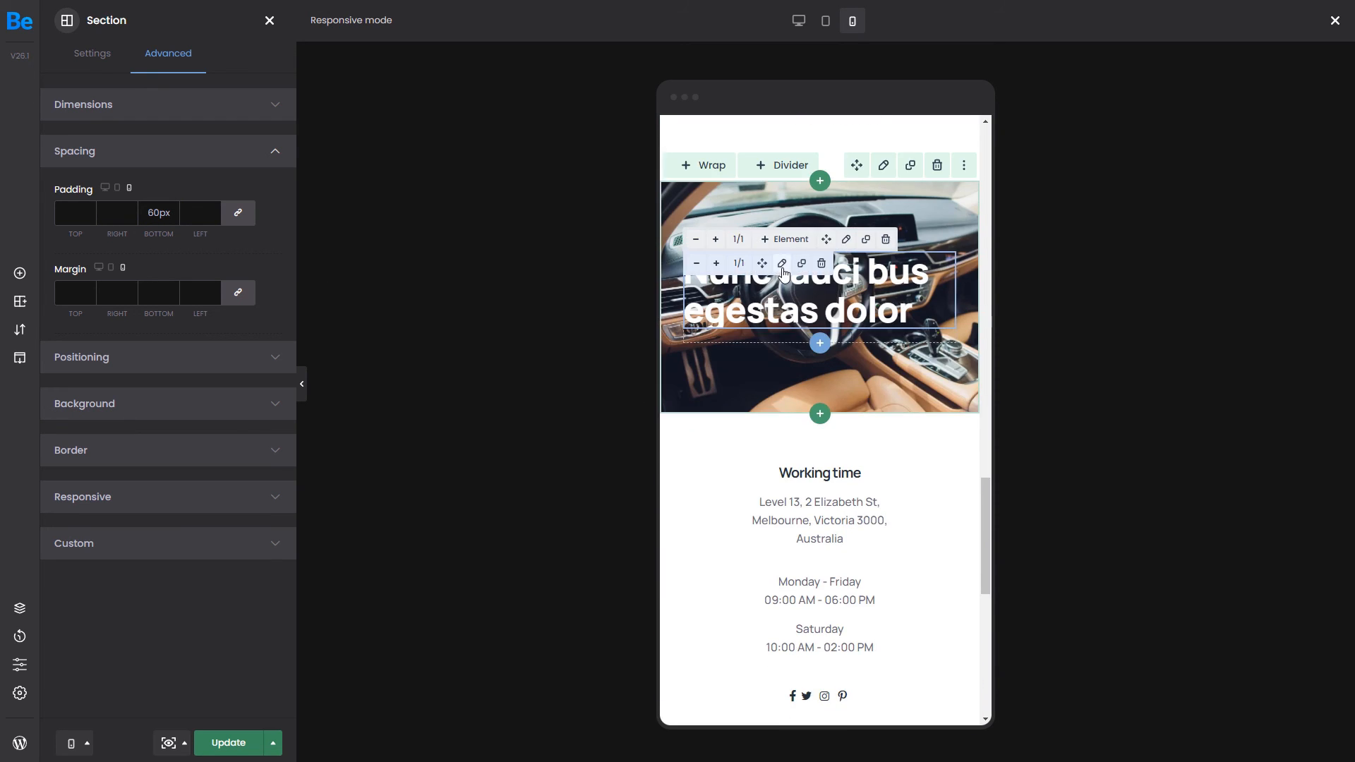
# Step: Set the mobile hero heading to line height 50 and center alignment
pyautogui.click(783, 273)
pyautogui.click(262, 332)
pyautogui.click(97, 394)
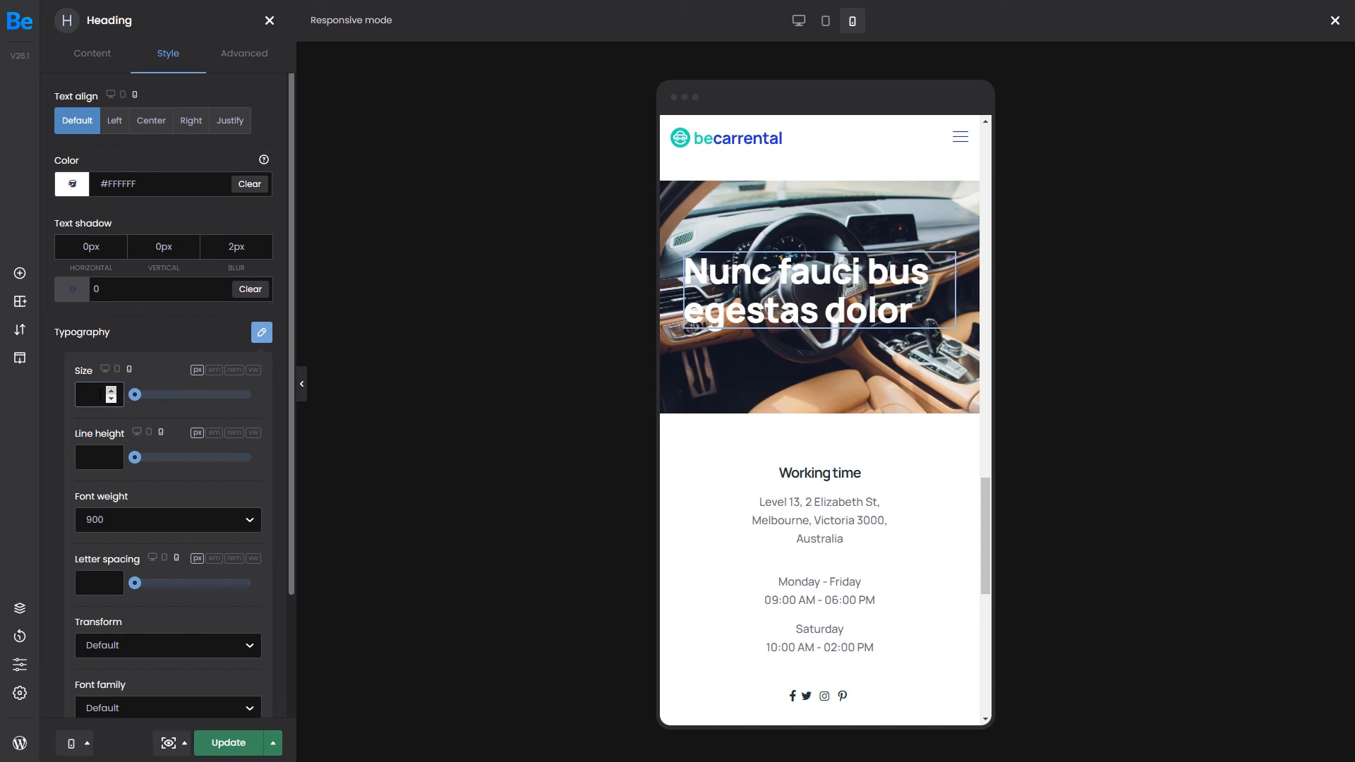
pyautogui.write('40')
pyautogui.click(98, 456)
pyautogui.write('50')
pyautogui.click(151, 125)
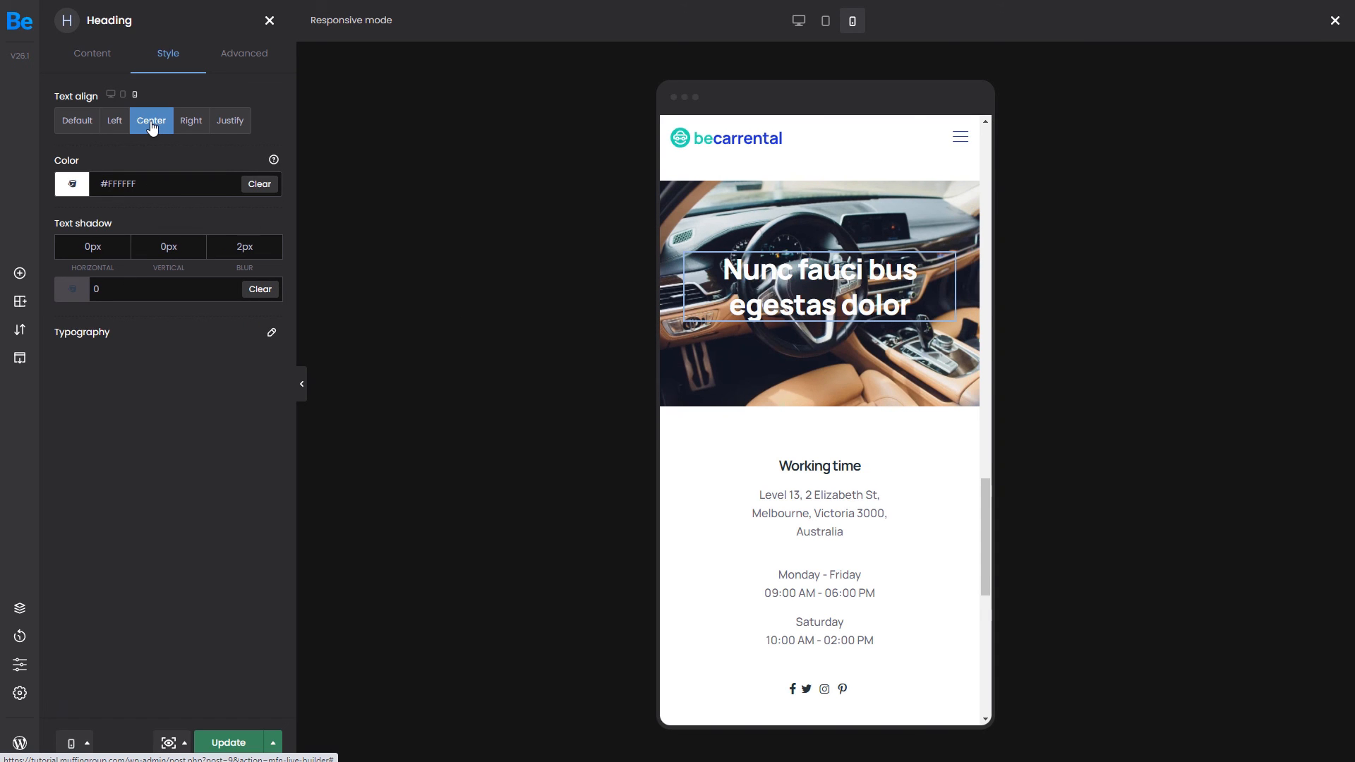
# Step: Give the hero section 75px top and bottom padding and the car-door interior background image
pyautogui.click(846, 190)
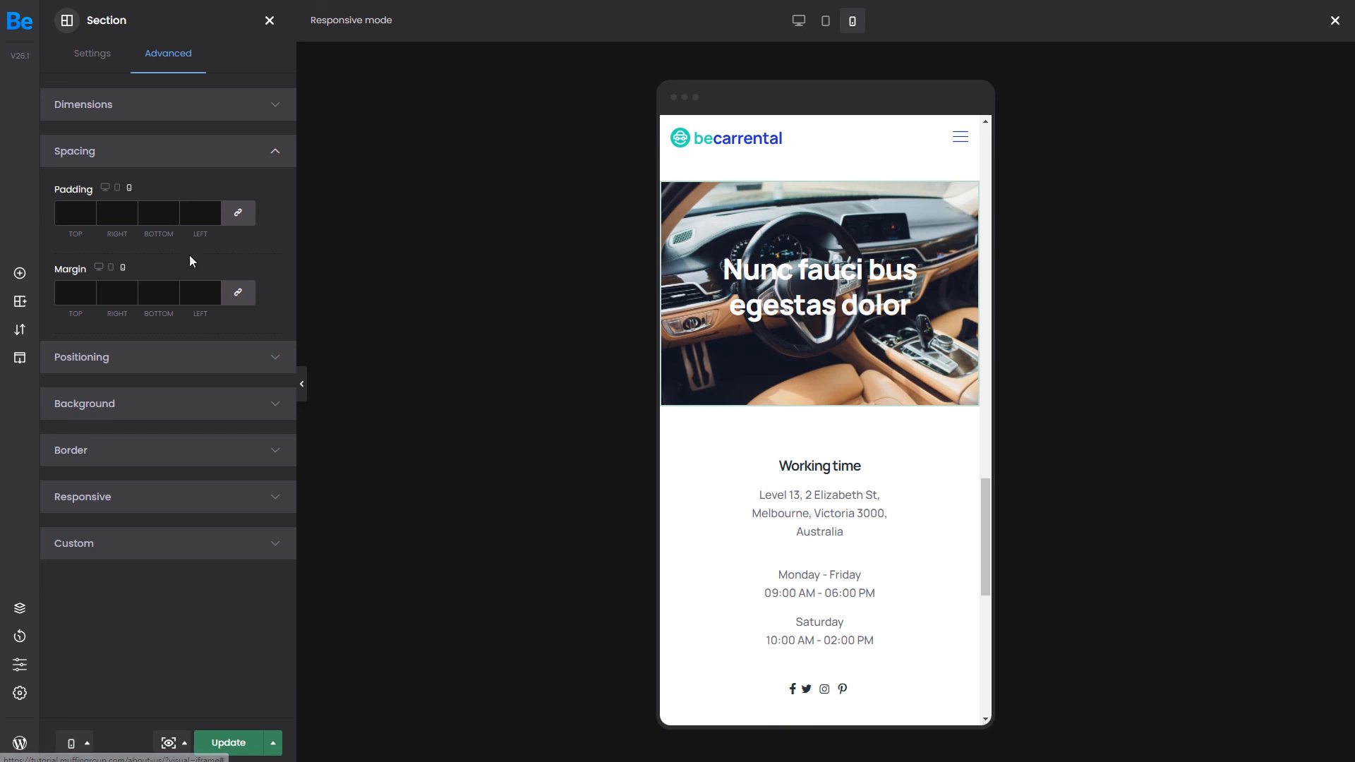
pyautogui.write('75')
pyautogui.click(158, 213)
pyautogui.write('75px')
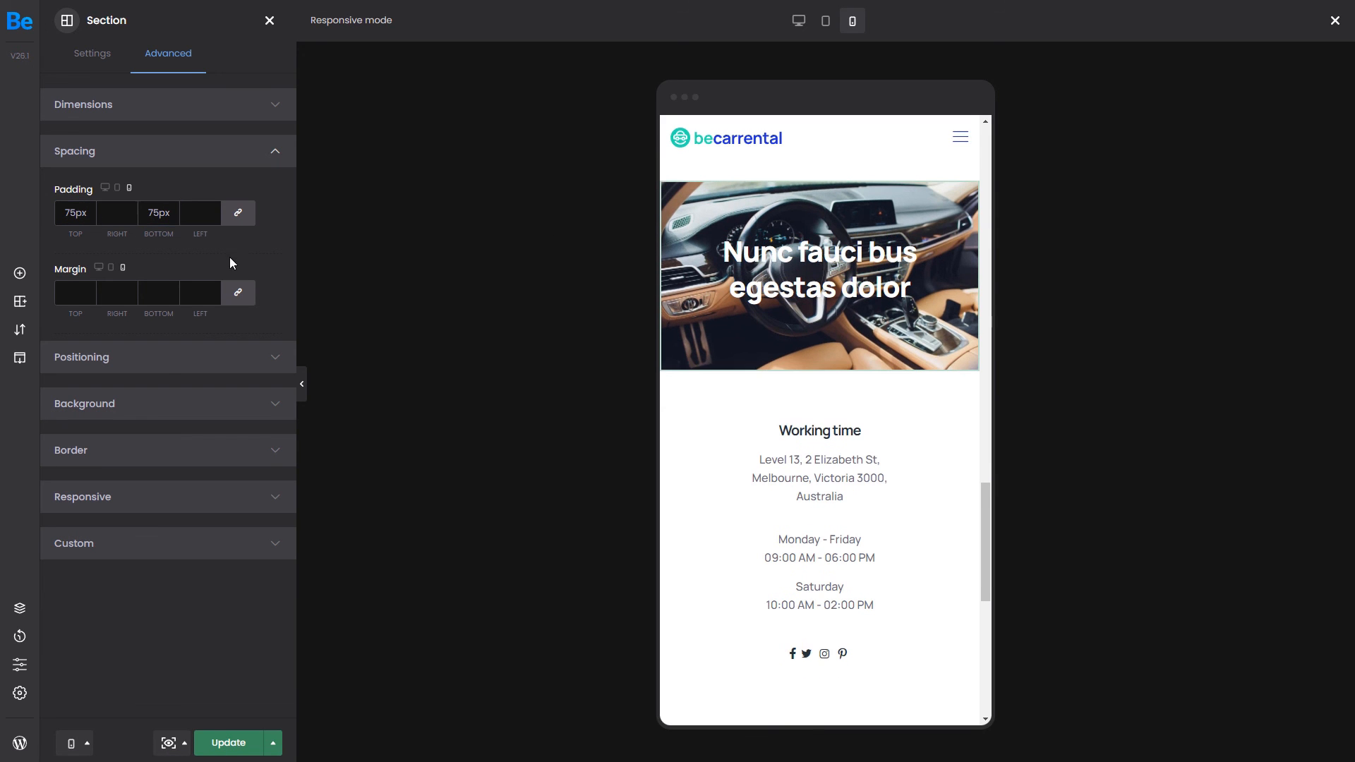
pyautogui.click(143, 404)
pyautogui.click(235, 469)
pyautogui.click(754, 517)
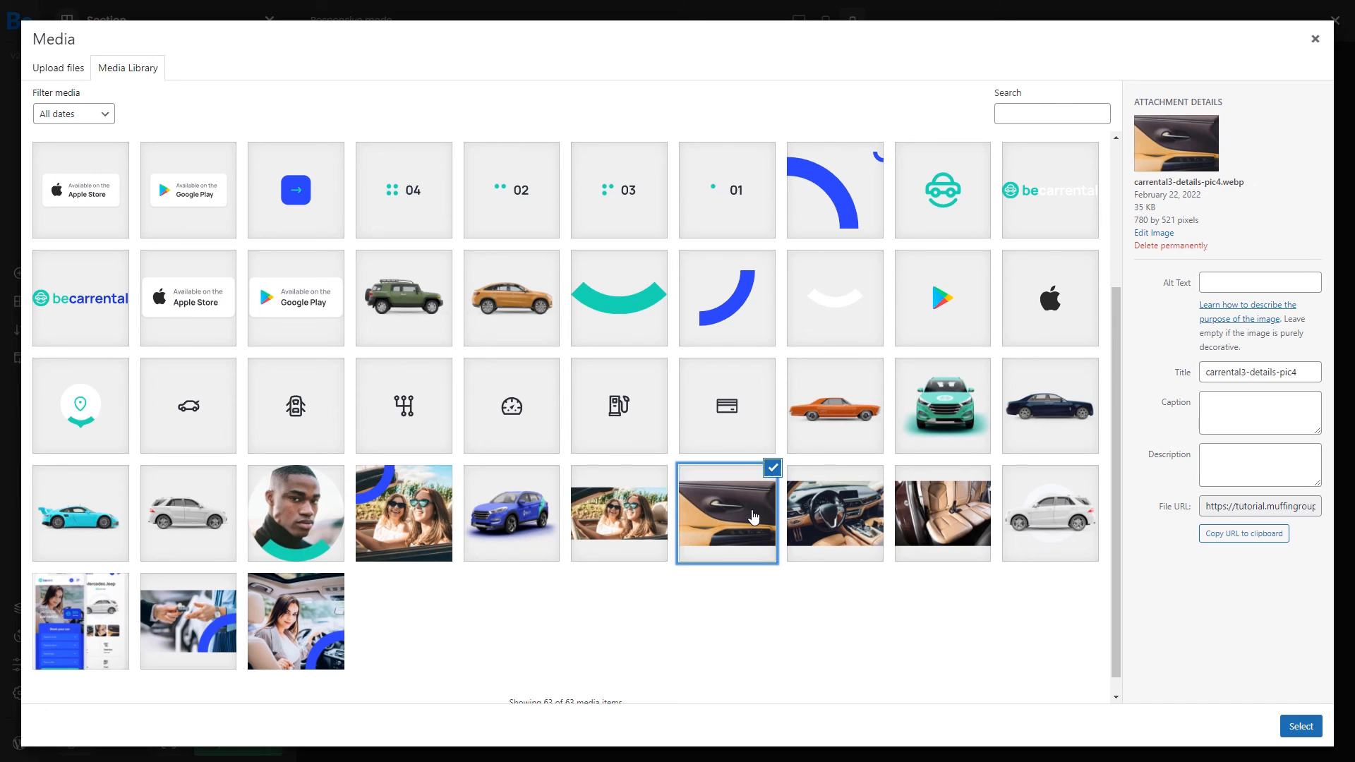
pyautogui.click(1302, 727)
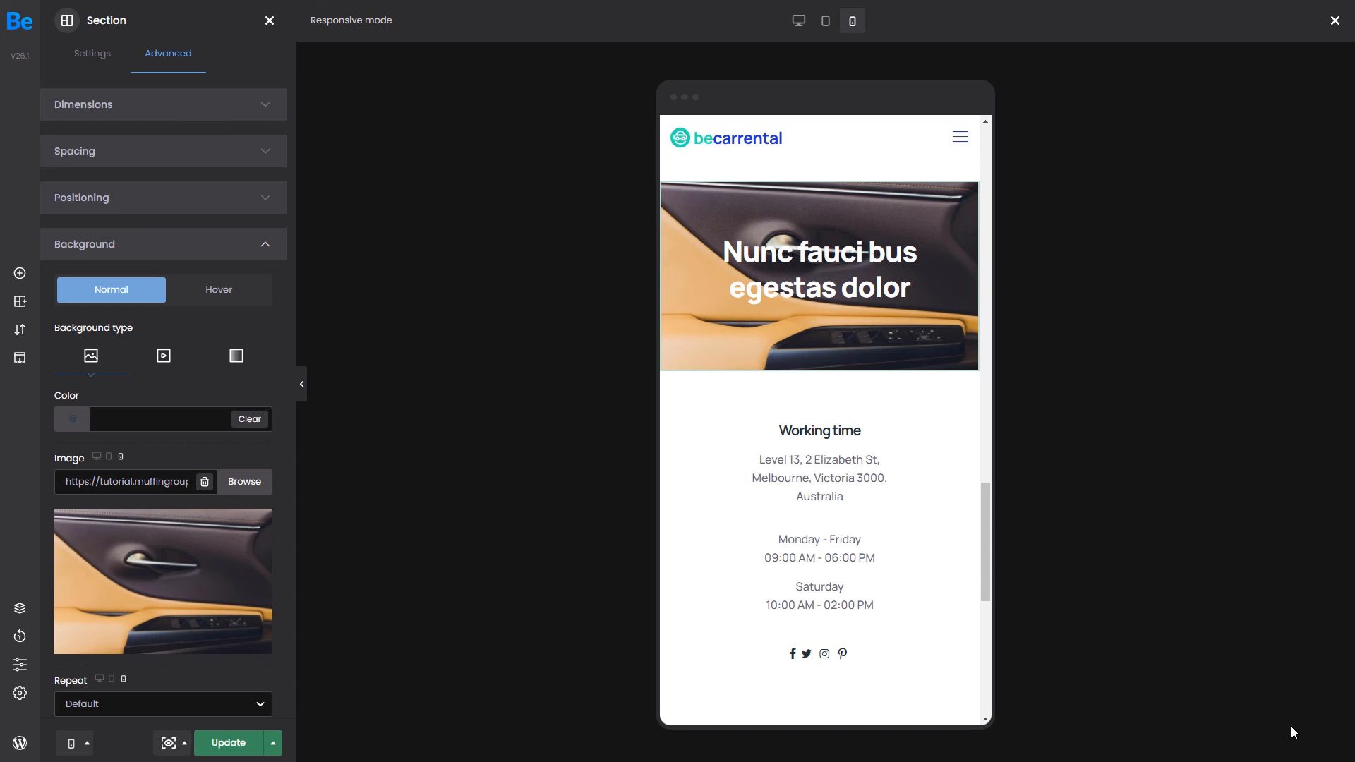
# Step: Review the finished About page at desktop, tablet and mobile preview widths
pyautogui.click(799, 20)
pyautogui.scroll(-5, 778, 280)
pyautogui.scroll(-2, 779, 281)
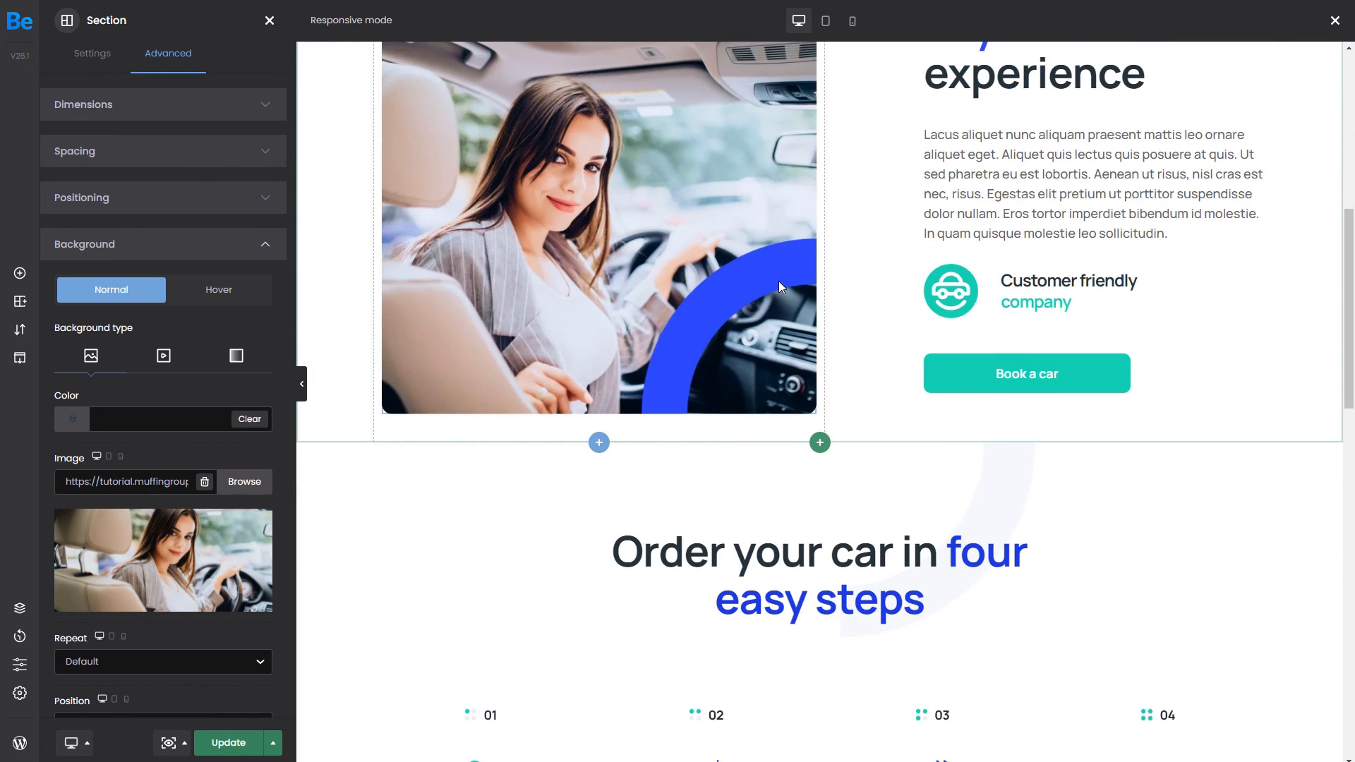
pyautogui.scroll(-3, 778, 281)
pyautogui.scroll(-3, 778, 280)
pyautogui.scroll(-2, 778, 285)
pyautogui.scroll(-5, 778, 285)
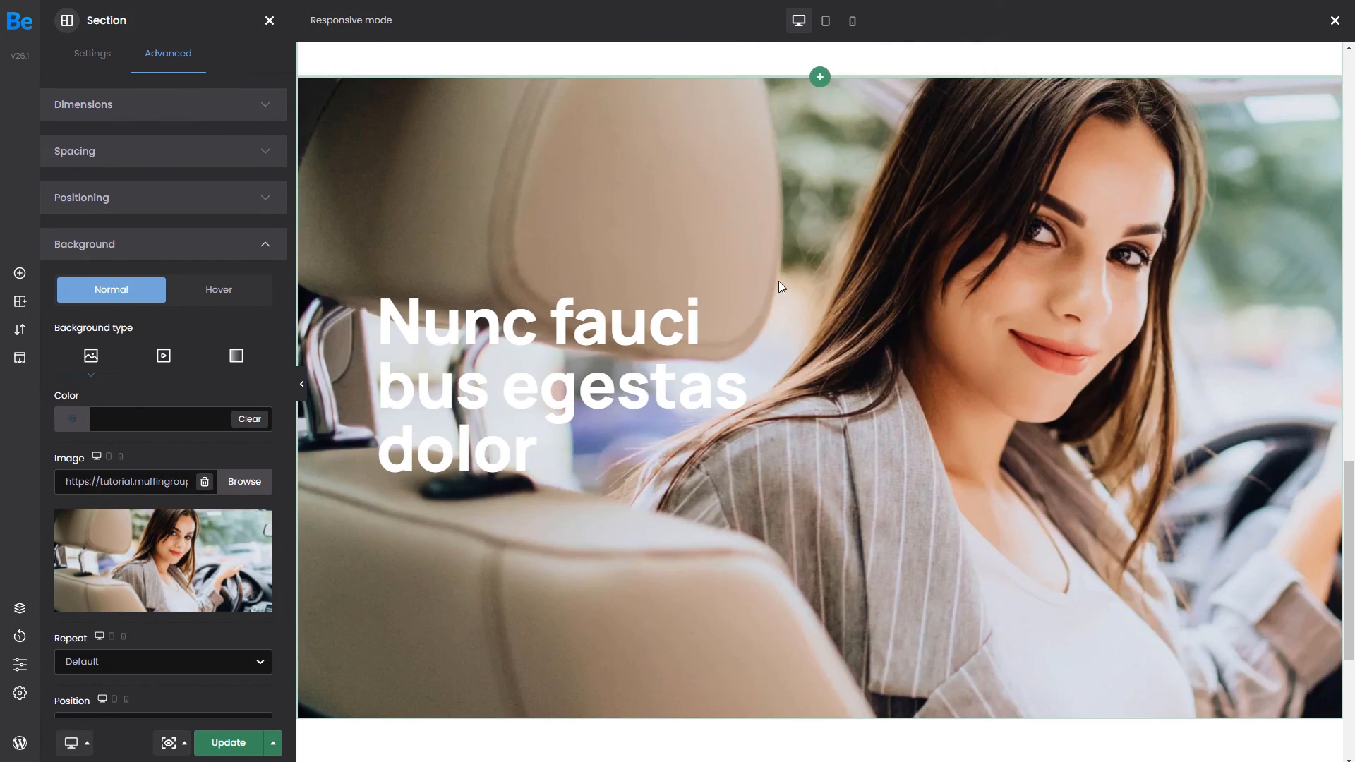
pyautogui.scroll(-5, 778, 285)
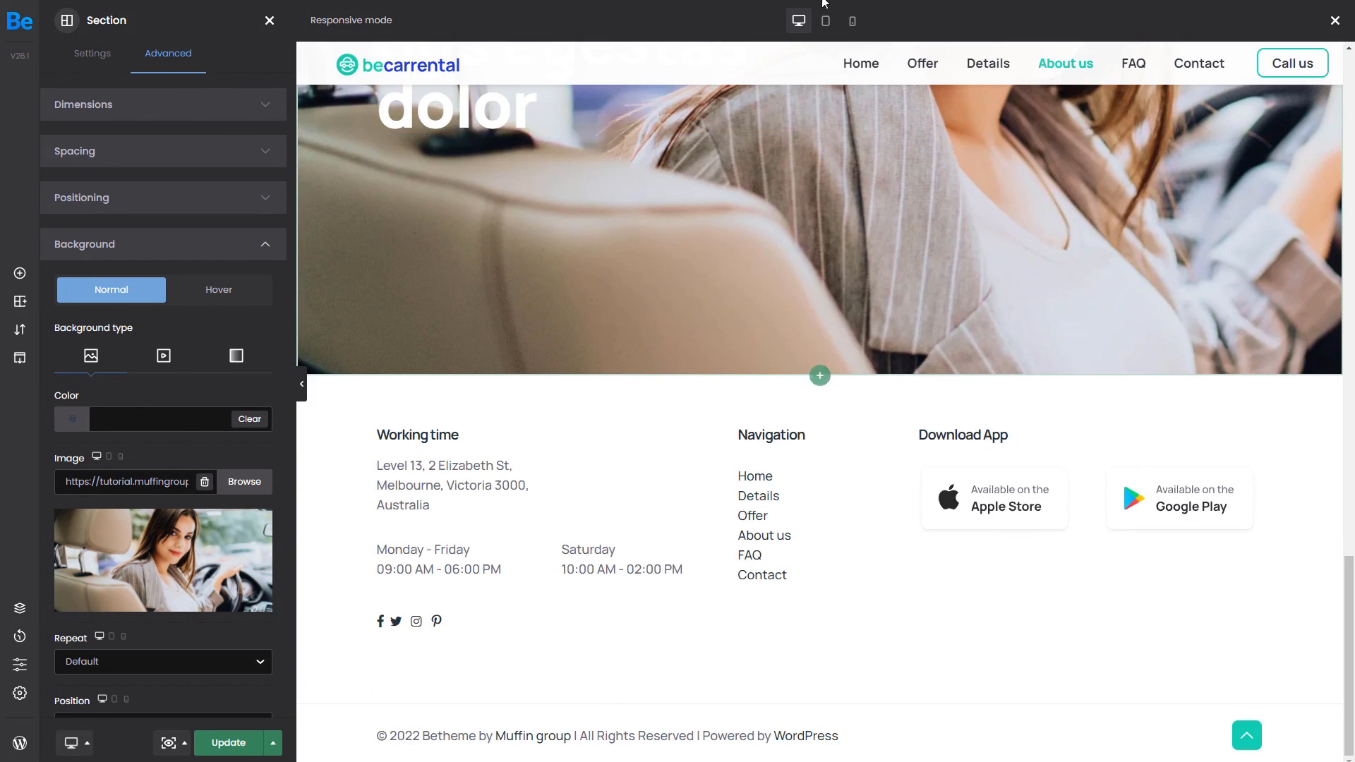
pyautogui.click(826, 19)
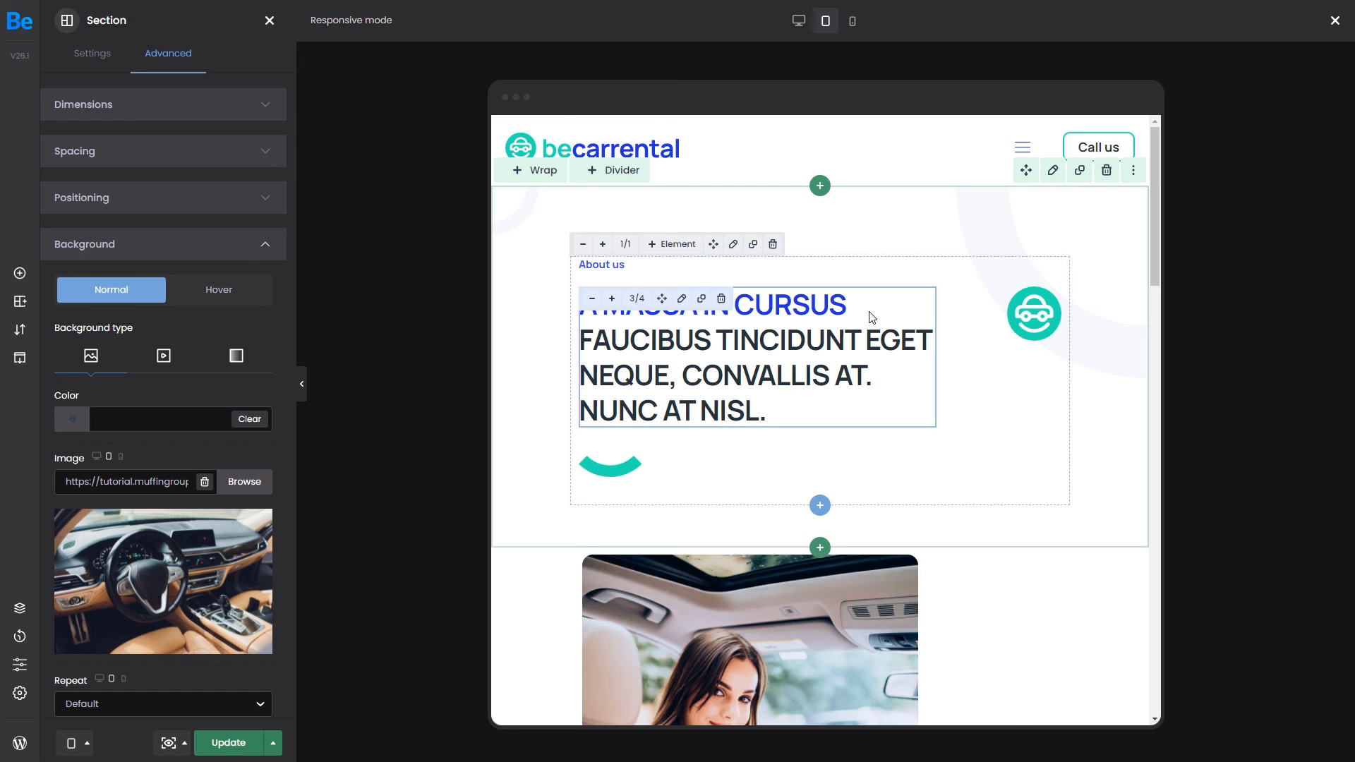
pyautogui.scroll(-3, 869, 311)
pyautogui.scroll(-2, 870, 312)
pyautogui.scroll(-2, 870, 312)
pyautogui.scroll(-5, 869, 312)
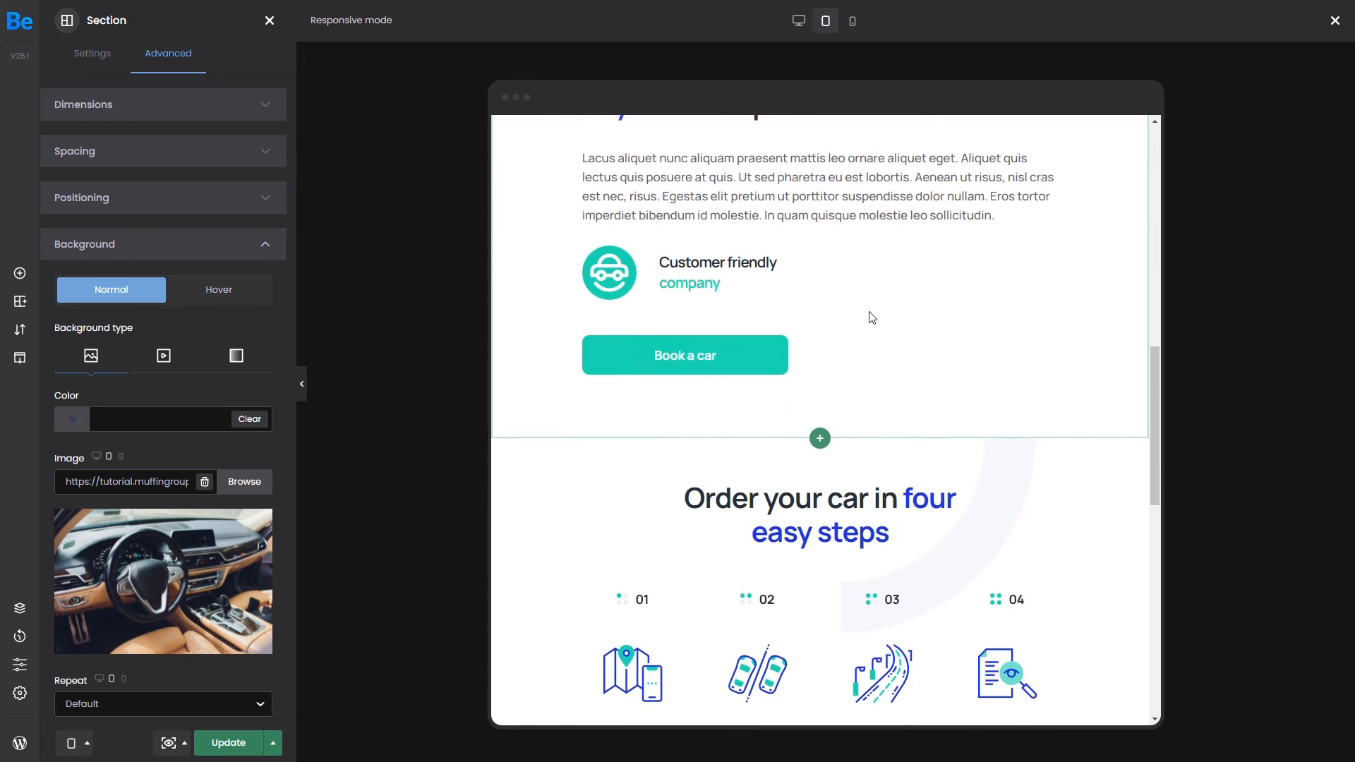
pyautogui.scroll(-3, 869, 312)
pyautogui.scroll(-3, 870, 312)
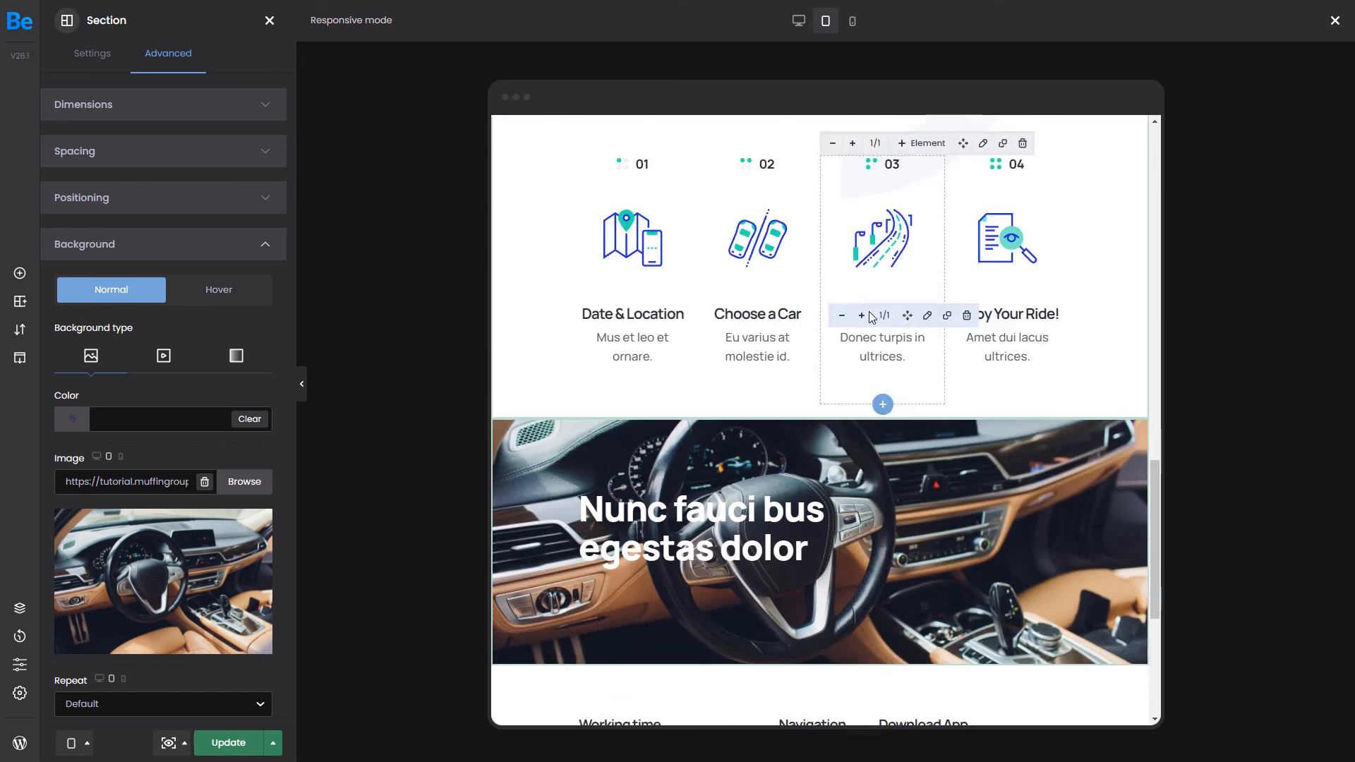
pyautogui.scroll(-5, 869, 311)
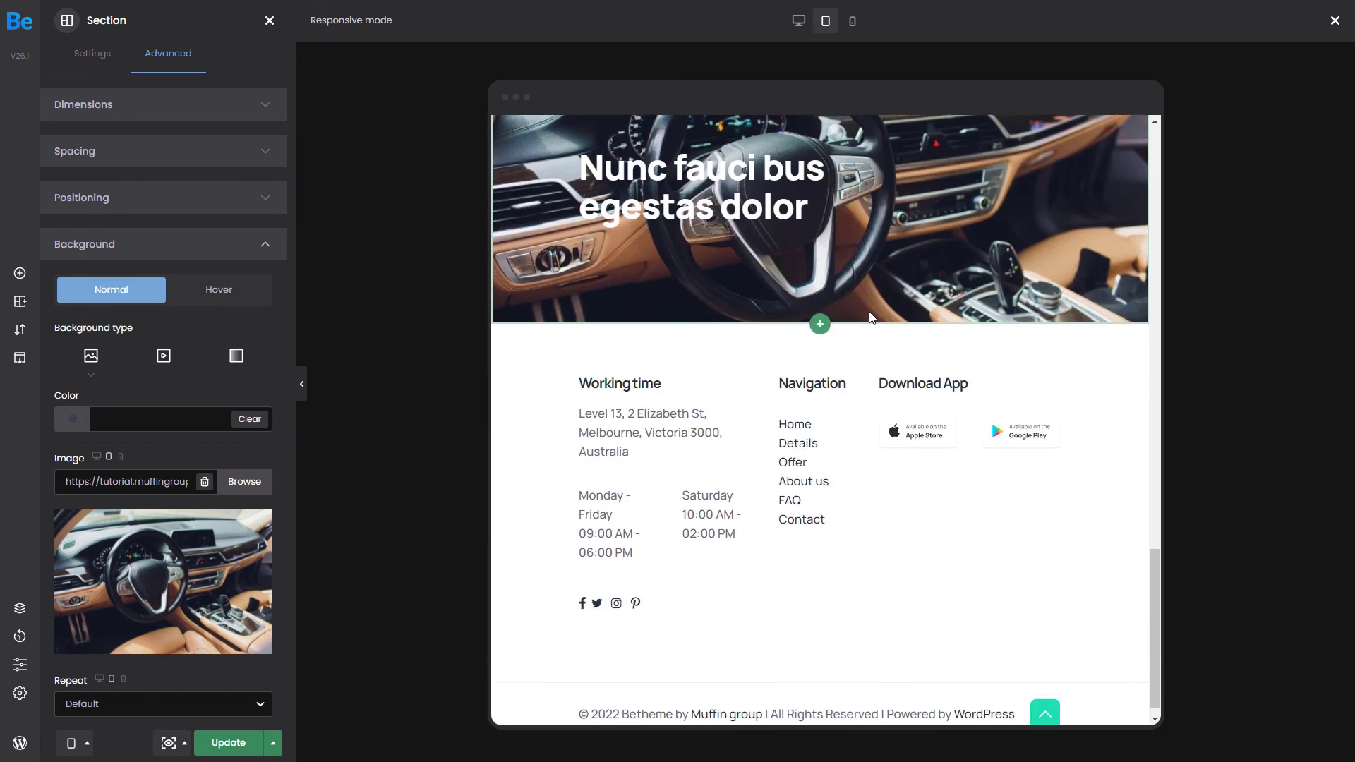
pyautogui.click(852, 21)
pyautogui.scroll(-3, 882, 272)
pyautogui.scroll(-3, 881, 271)
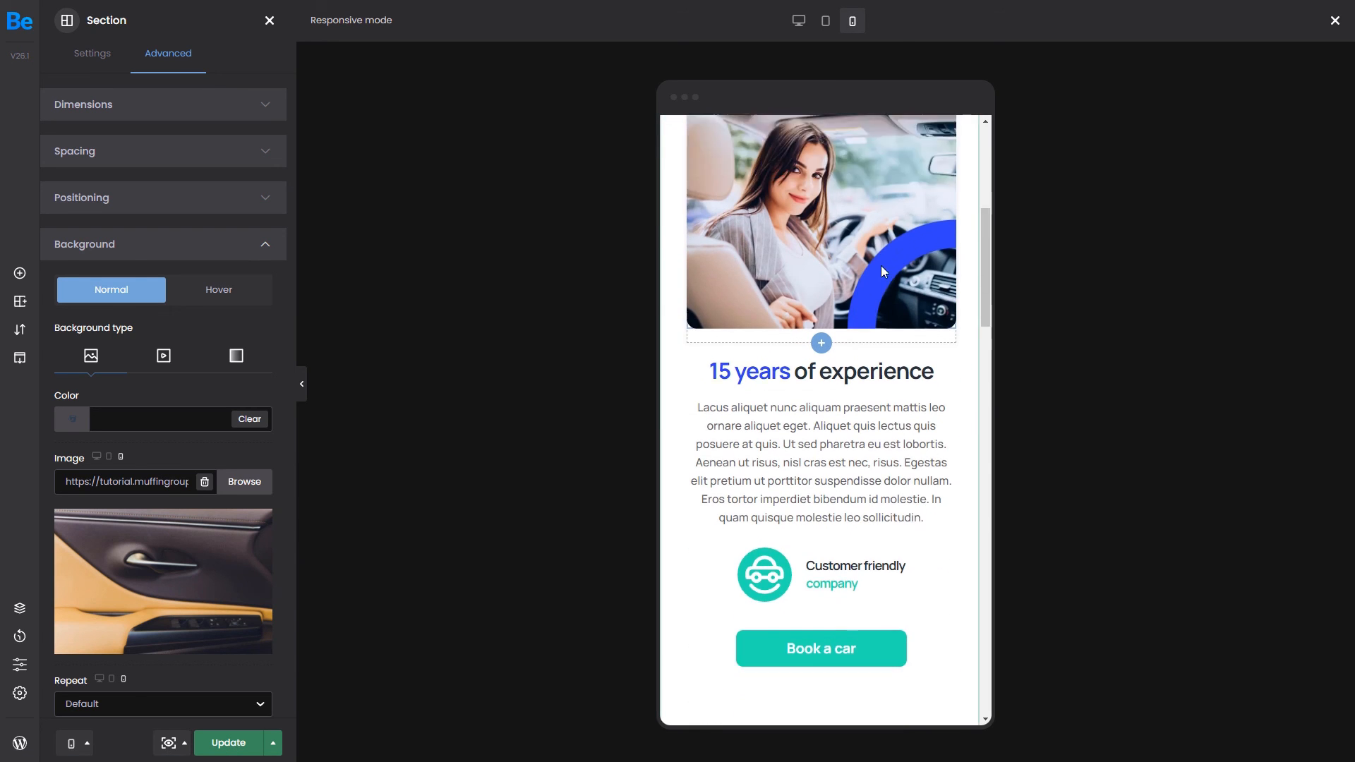
pyautogui.scroll(-3, 881, 271)
pyautogui.scroll(-2, 880, 271)
pyautogui.scroll(-2, 881, 272)
pyautogui.scroll(-3, 881, 271)
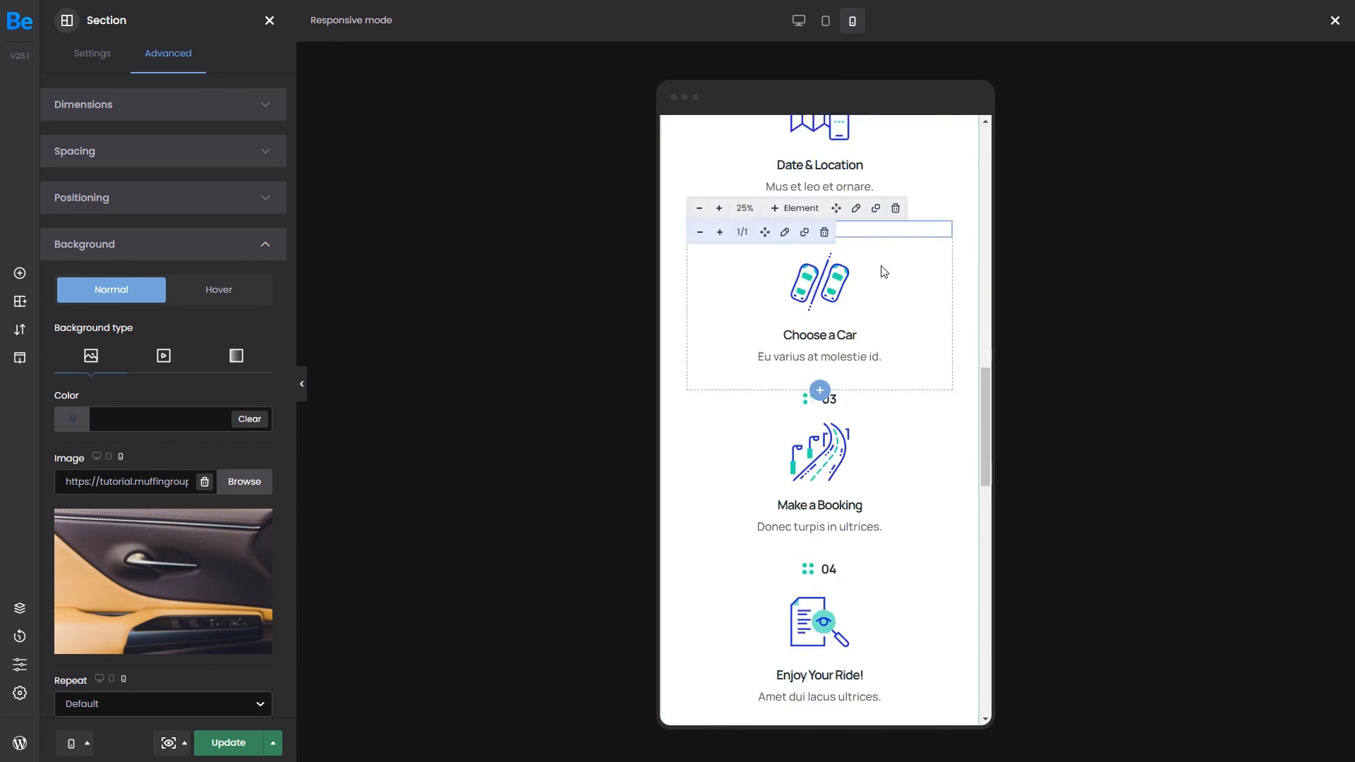
pyautogui.scroll(-3, 881, 272)
pyautogui.scroll(-3, 882, 272)
pyautogui.click(799, 20)
pyautogui.scroll(-2, 782, 287)
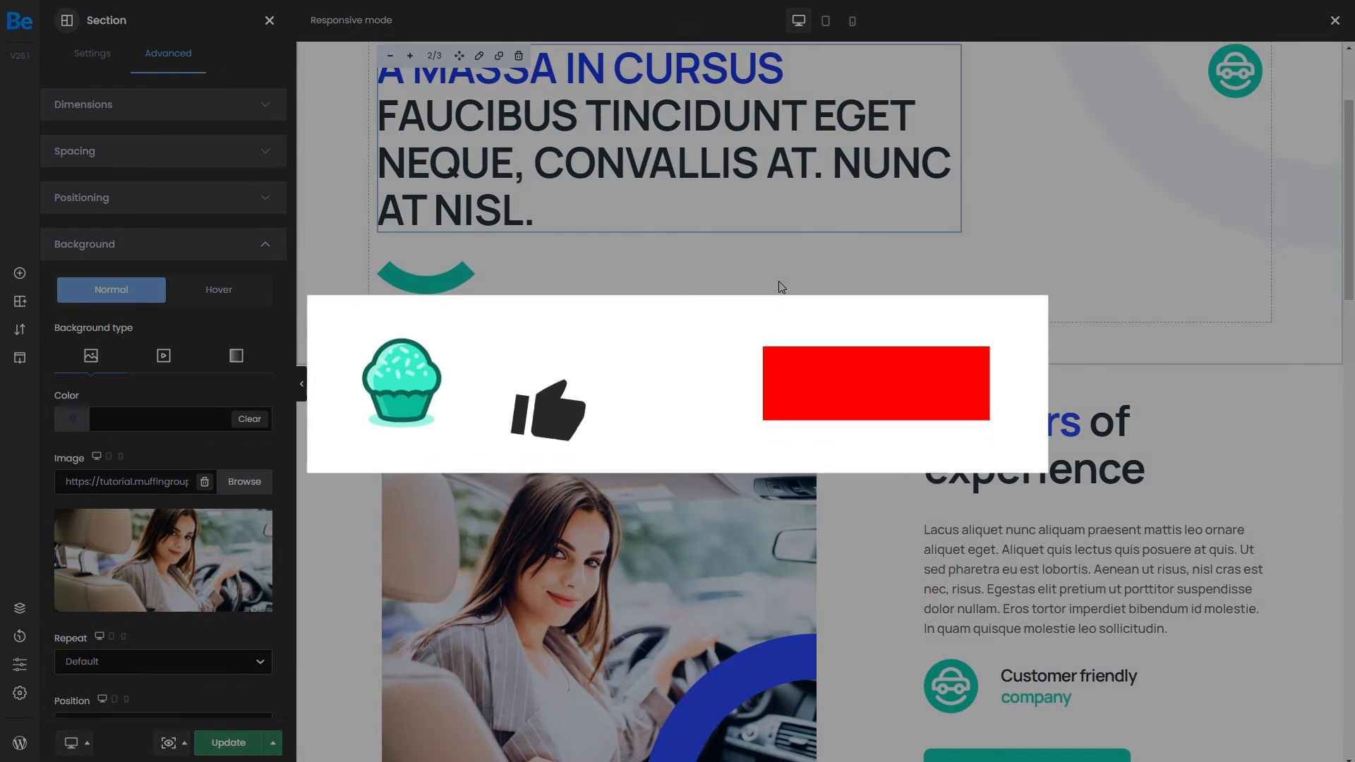